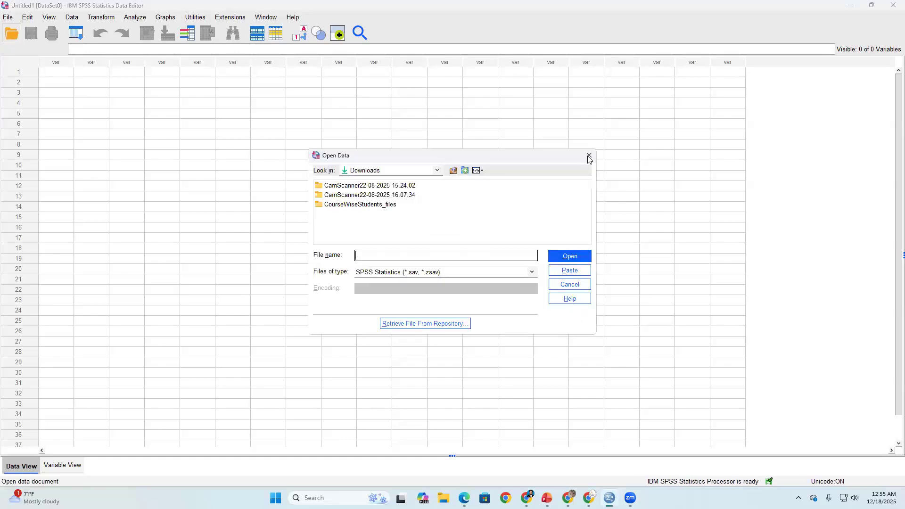
- Import Dataset2_Student_Performance.csv from Downloads as comma-delimited CSV data with variable names in the first line, and check its variable definitions
{"action": "left_click", "coordinate": [589, 155]}
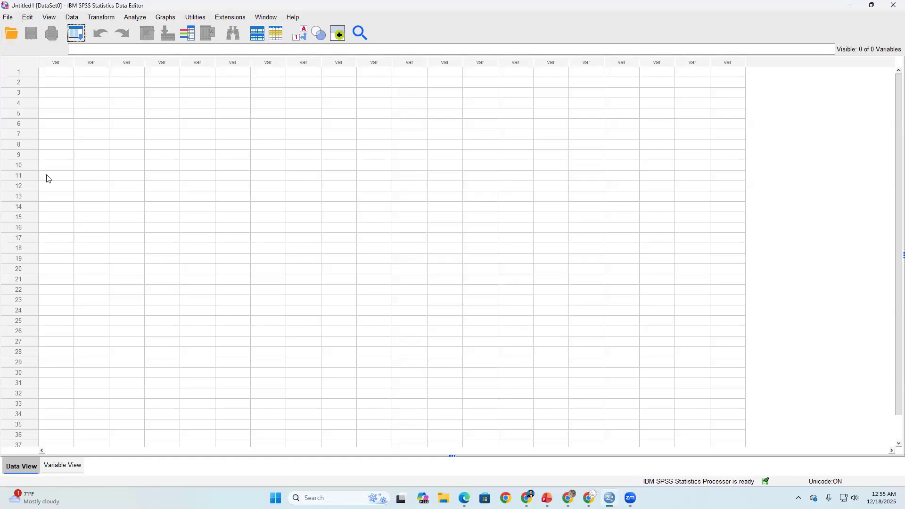
{"action": "left_click", "coordinate": [8, 16]}
{"action": "mouse_move", "coordinate": [65, 60]}
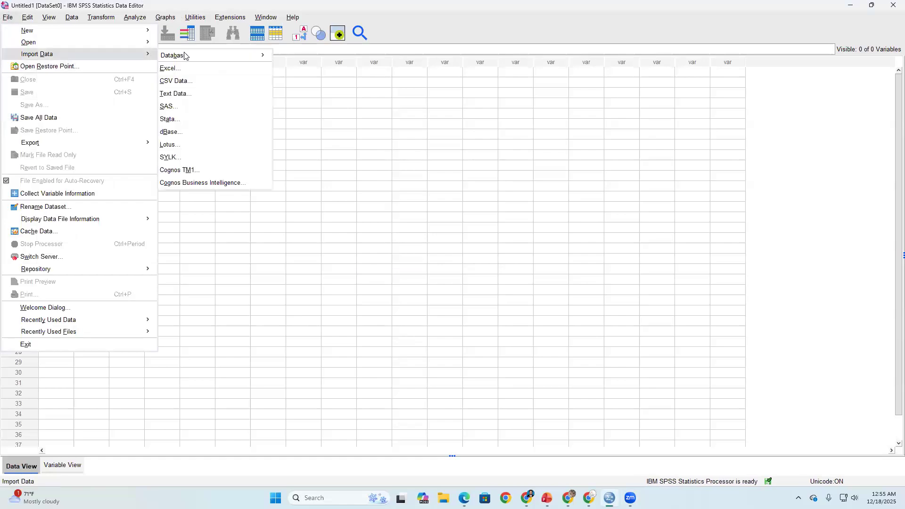
{"action": "left_click", "coordinate": [188, 86]}
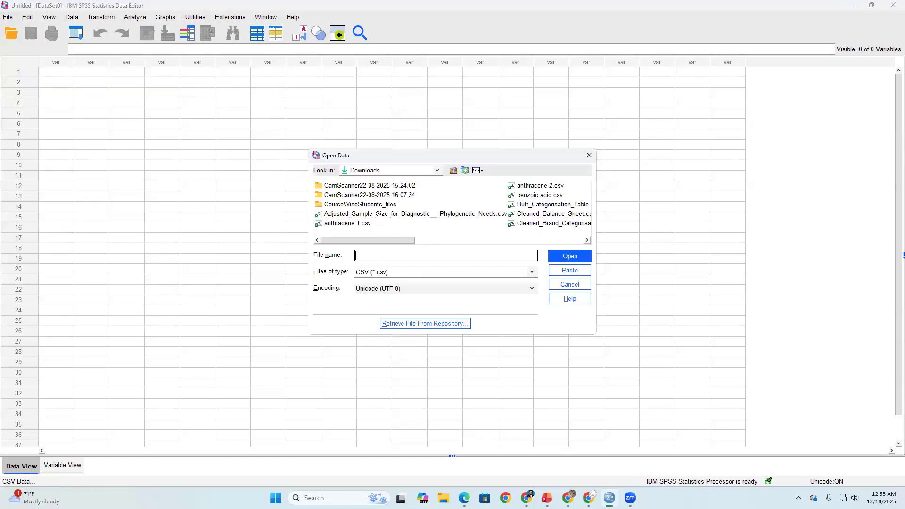
{"action": "scroll", "coordinate": [472, 235], "scroll_direction": "down", "scroll_amount": 2}
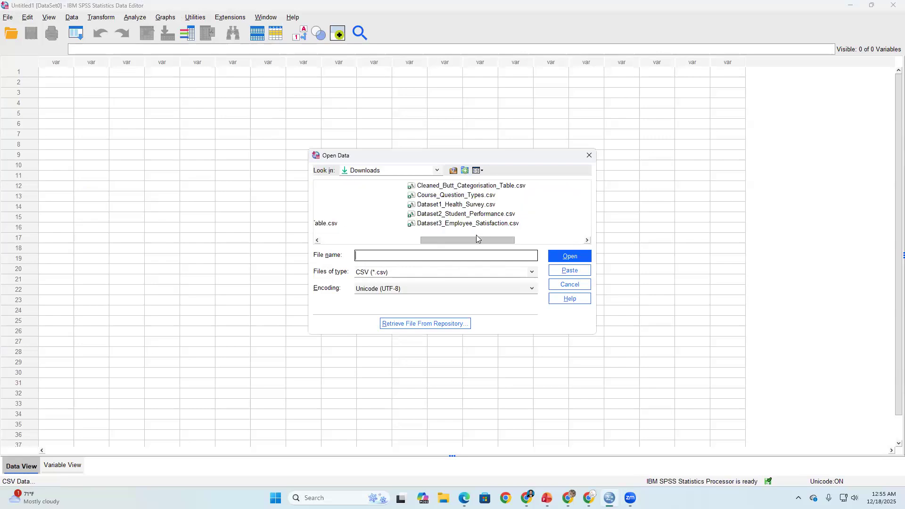
{"action": "left_click", "coordinate": [426, 216]}
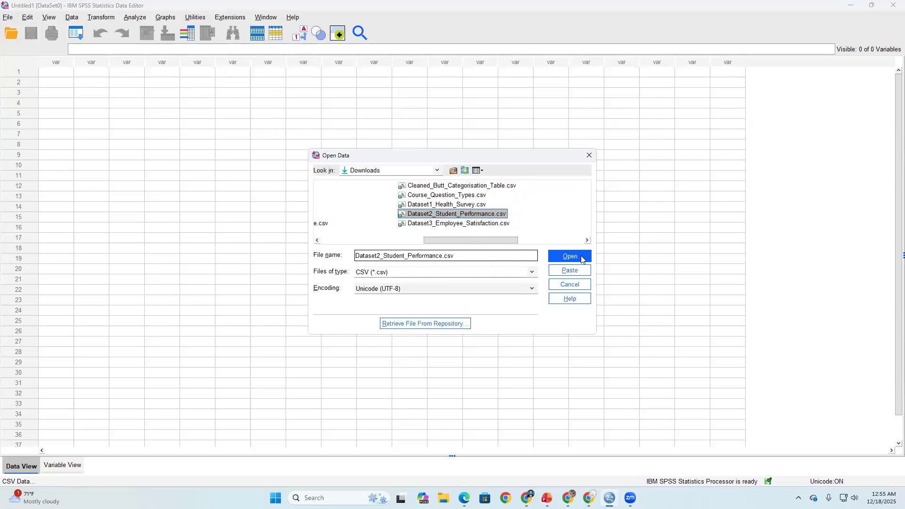
{"action": "left_click", "coordinate": [569, 256]}
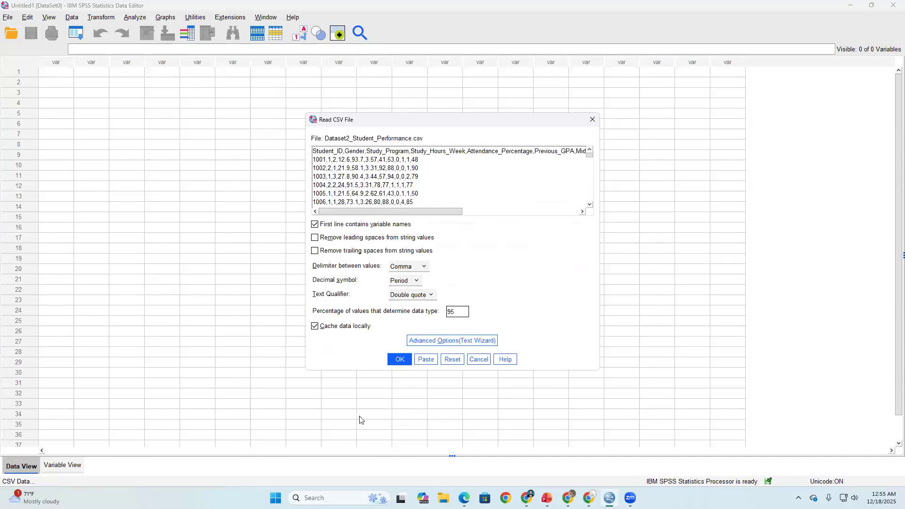
{"action": "left_click", "coordinate": [398, 360]}
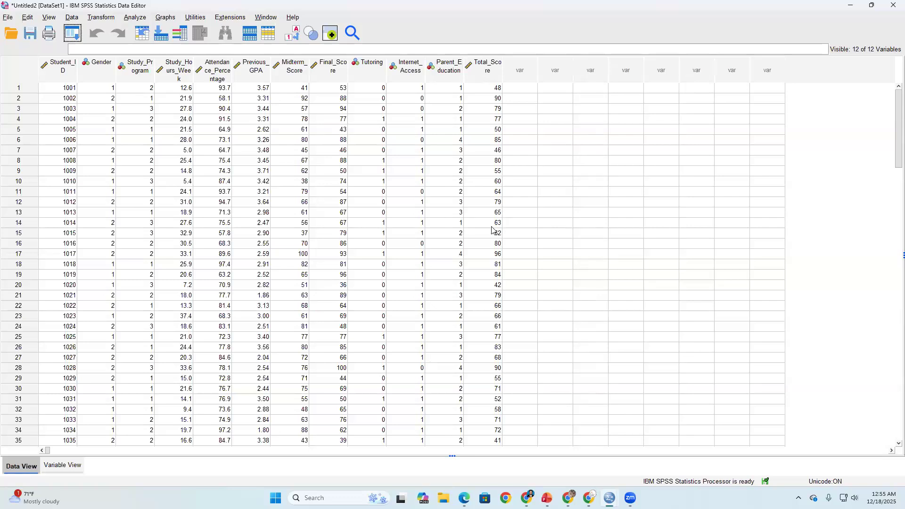
{"action": "left_click", "coordinate": [62, 465]}
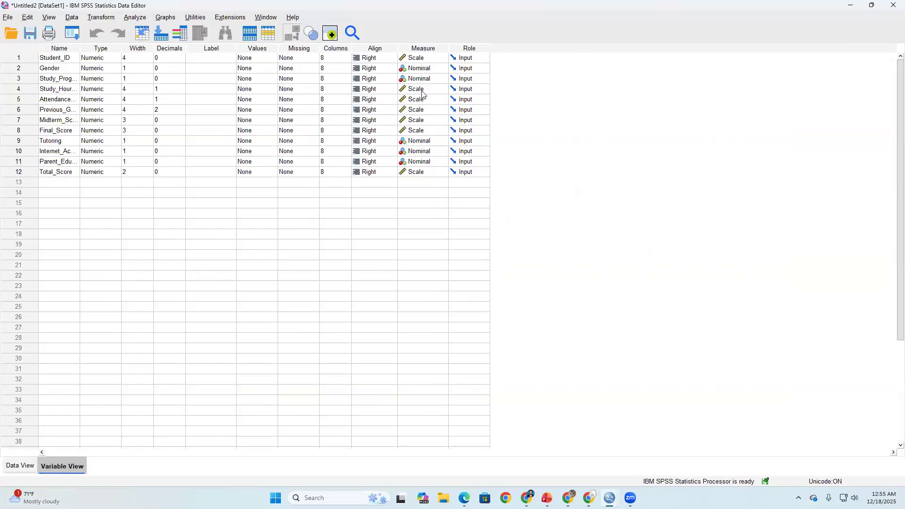
{"action": "key", "text": "ctrl+t"}
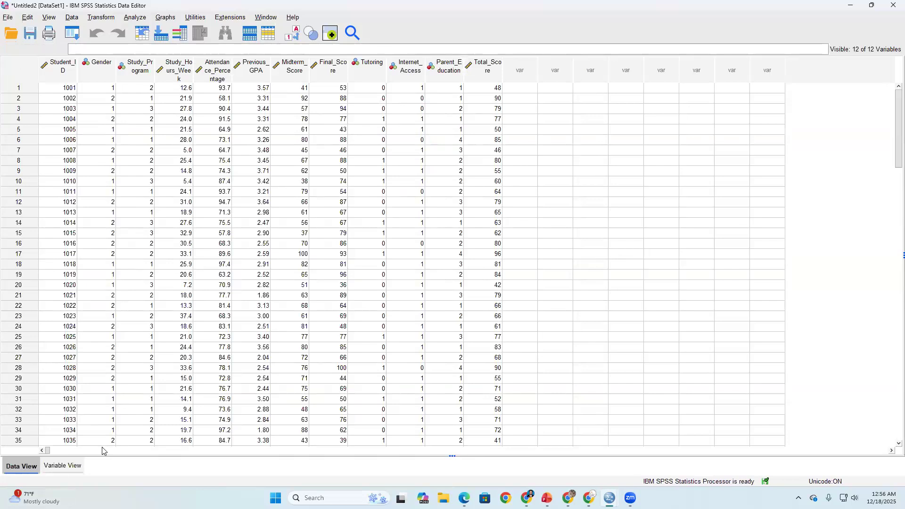
- Start an Independent-Samples T Test and set Final_Score as the test variable
{"action": "left_click", "coordinate": [135, 19]}
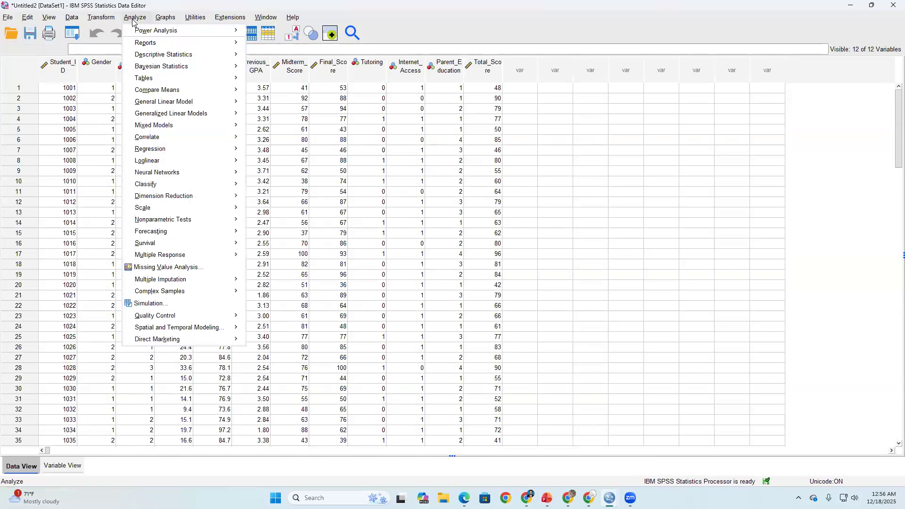
{"action": "mouse_move", "coordinate": [149, 89]}
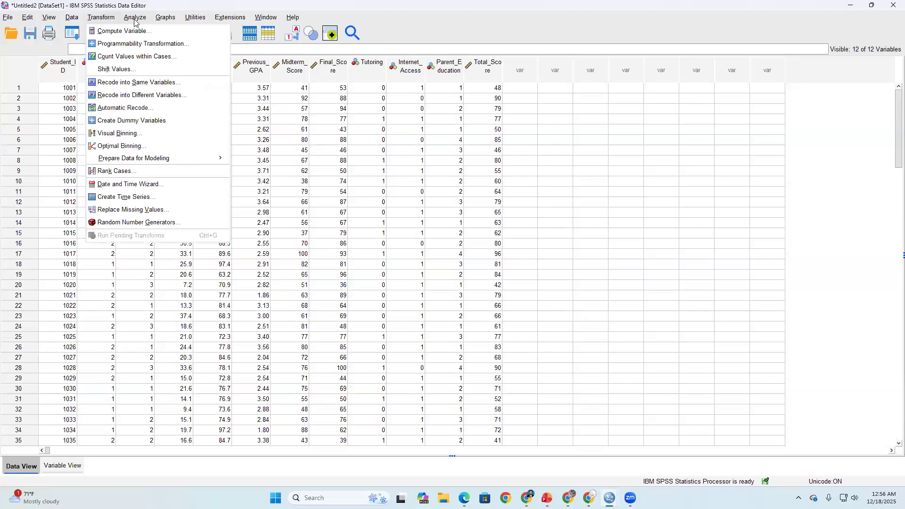
{"action": "mouse_move", "coordinate": [135, 18]}
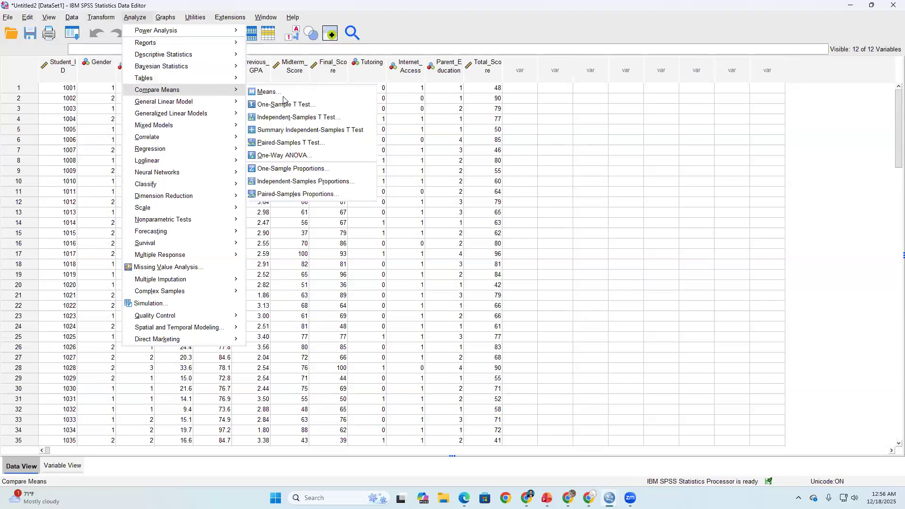
{"action": "left_click", "coordinate": [286, 118]}
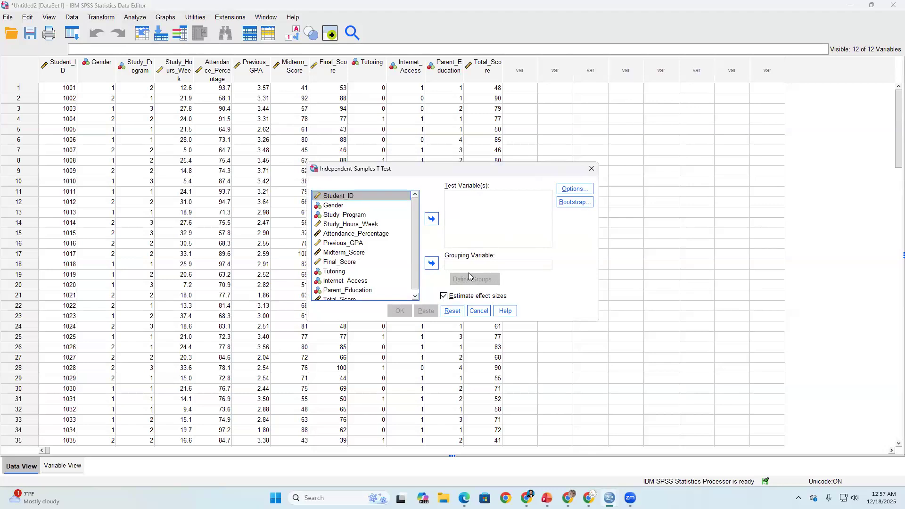
{"action": "left_click", "coordinate": [347, 263]}
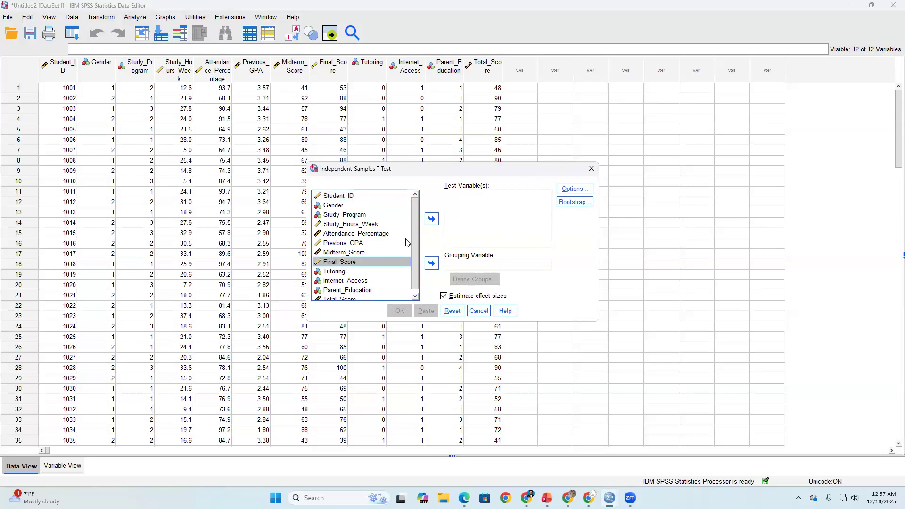
{"action": "left_click", "coordinate": [431, 218]}
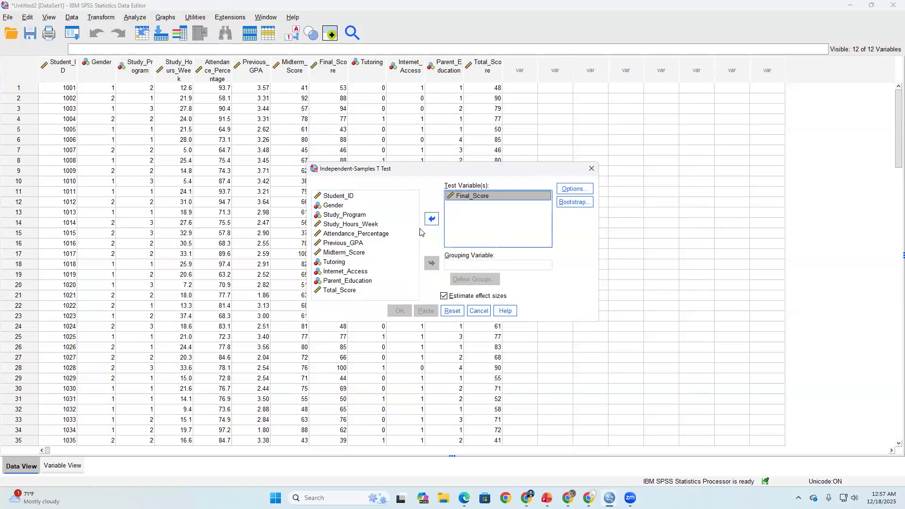
- Set Gender as the grouping variable and define its groups with the values 1 and 2
{"action": "left_click", "coordinate": [334, 205]}
{"action": "left_click", "coordinate": [431, 264]}
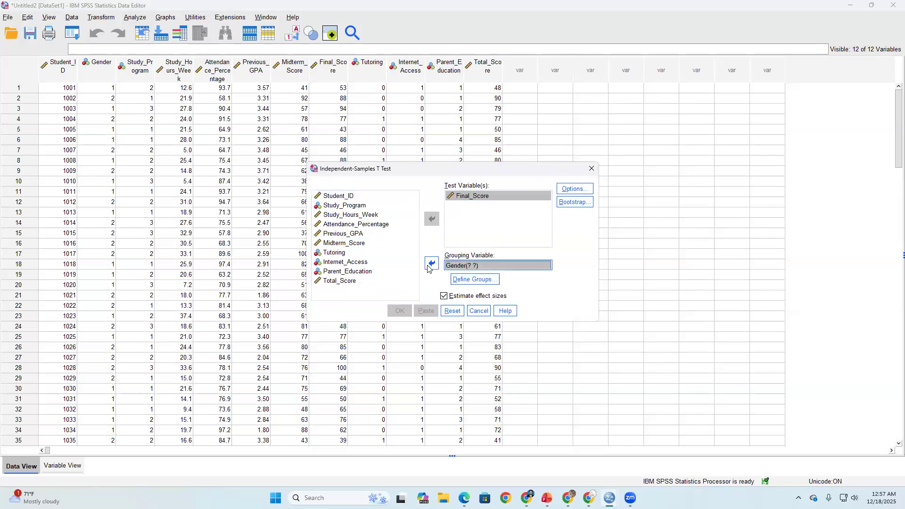
{"action": "left_click", "coordinate": [476, 279]}
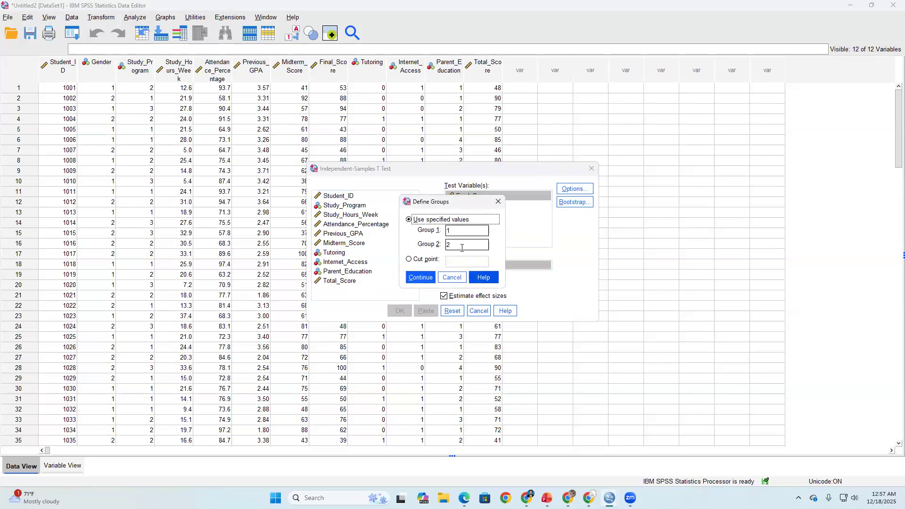
{"action": "left_click", "coordinate": [430, 277]}
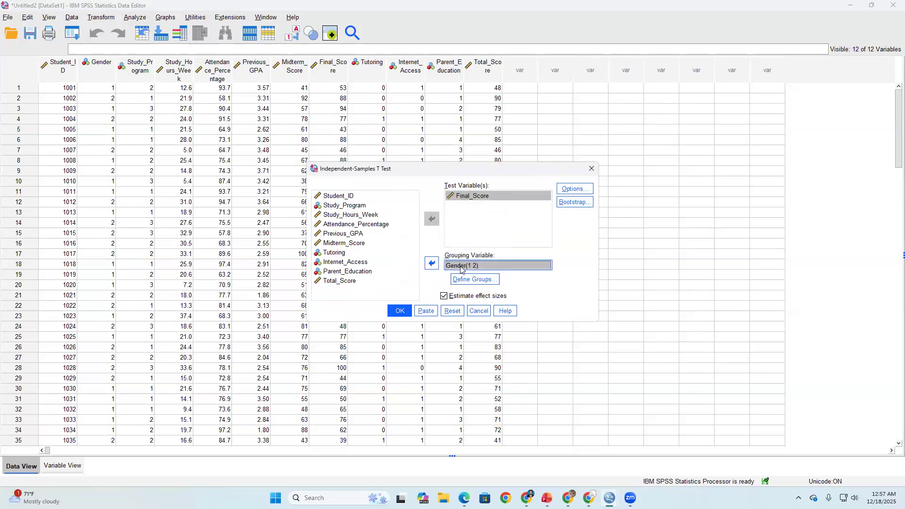
- Keep the confidence interval at 95% with cases excluded analysis by analysis, and run the independent-samples t test
{"action": "left_click", "coordinate": [573, 189]}
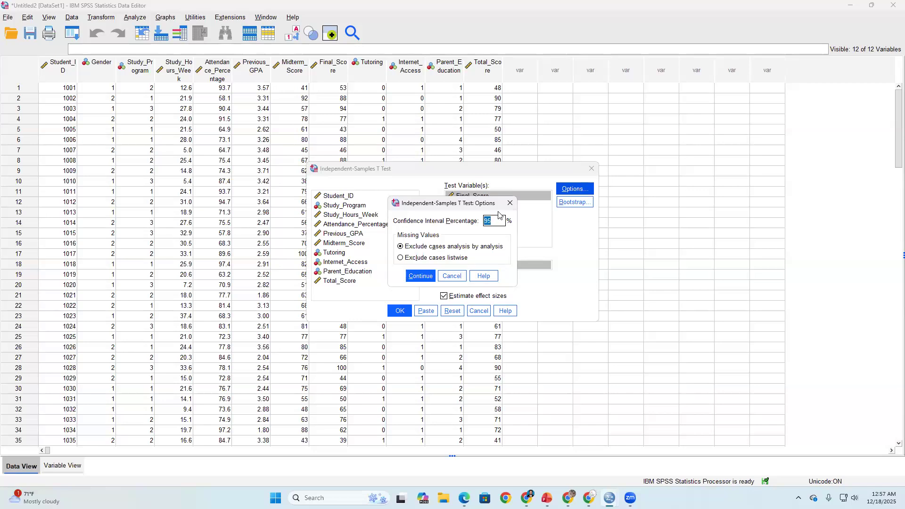
{"action": "left_click", "coordinate": [421, 275]}
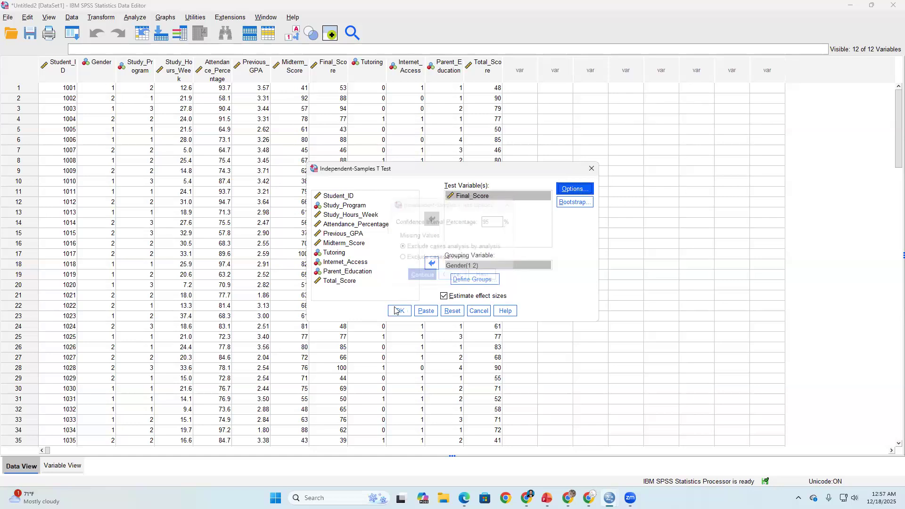
{"action": "left_click", "coordinate": [577, 191]}
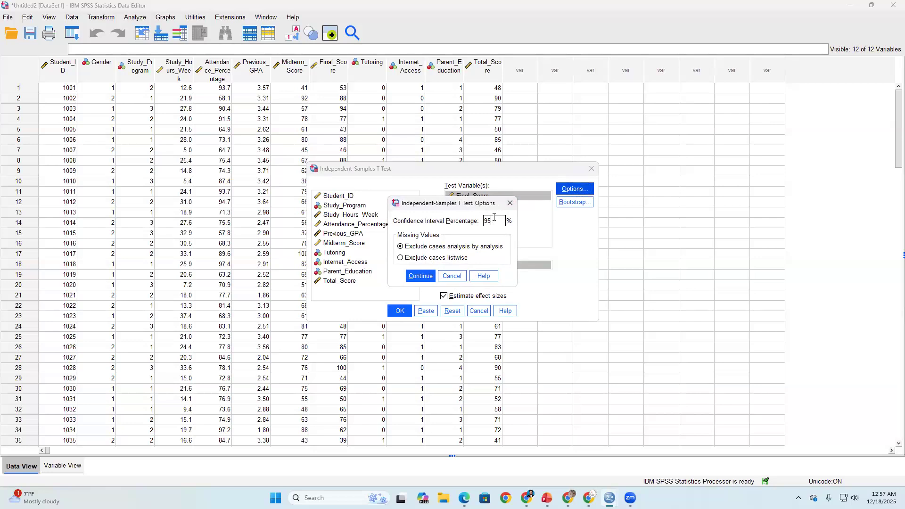
{"action": "left_click", "coordinate": [419, 276]}
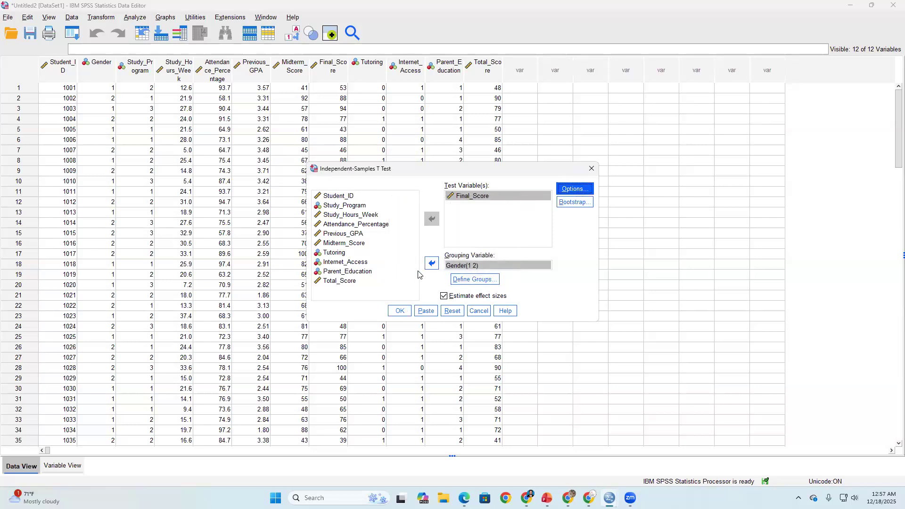
{"action": "left_click", "coordinate": [397, 311]}
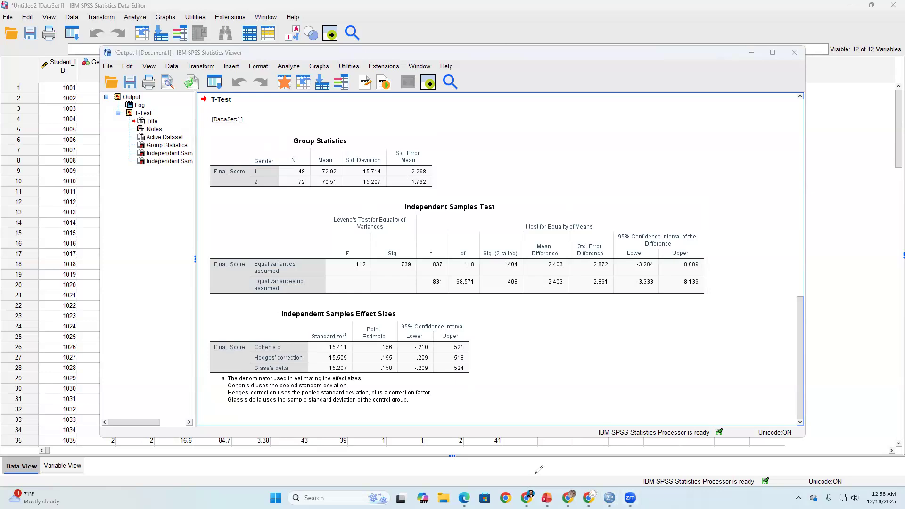
- Mark the Sig. (2-tailed) column with a circle and an arrow, and handwrite "α =" and "95 %" above the Independent Samples Test table
{"action": "mouse_move", "coordinate": [508, 231]}
{"action": "left_mouse_down"}
{"action": "mouse_move", "coordinate": [521, 236]}
{"action": "mouse_move", "coordinate": [513, 207]}
{"action": "mouse_move", "coordinate": [485, 206]}
{"action": "left_mouse_up"}
{"action": "left_click_drag", "start_coordinate": [534, 252], "coordinate": [520, 216]}
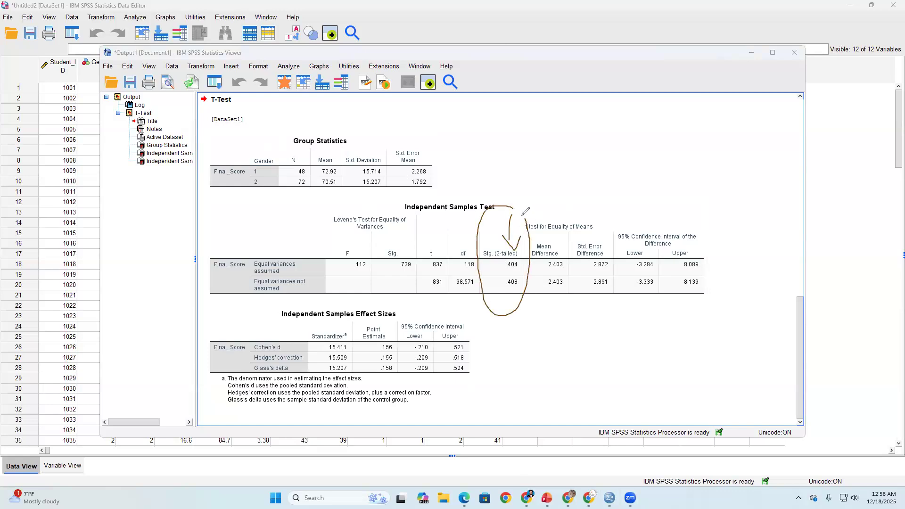
{"action": "mouse_move", "coordinate": [560, 129]}
{"action": "left_mouse_down"}
{"action": "mouse_move", "coordinate": [552, 128]}
{"action": "mouse_move", "coordinate": [565, 137]}
{"action": "mouse_move", "coordinate": [595, 132]}
{"action": "left_mouse_up"}
{"action": "mouse_move", "coordinate": [561, 158]}
{"action": "left_mouse_down"}
{"action": "mouse_move", "coordinate": [553, 178]}
{"action": "mouse_move", "coordinate": [584, 165]}
{"action": "mouse_move", "coordinate": [575, 174]}
{"action": "mouse_move", "coordinate": [598, 146]}
{"action": "left_mouse_up"}
{"action": "left_click_drag", "start_coordinate": [617, 143], "coordinate": [608, 169]}
{"action": "left_click", "coordinate": [627, 155]}
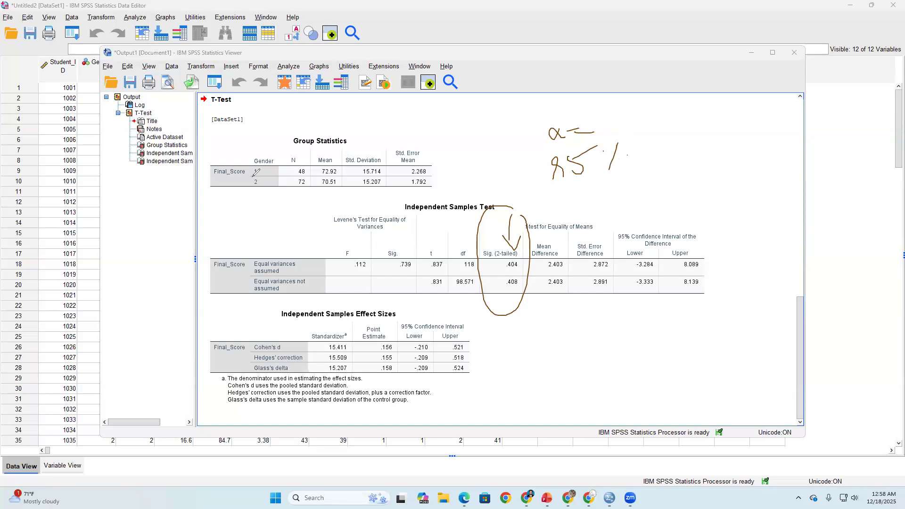
- Complete the α note with an underlined 0.05, label the circled column "p-value" and circle the .404 significance value
{"action": "mouse_move", "coordinate": [603, 114]}
{"action": "left_mouse_down"}
{"action": "mouse_move", "coordinate": [646, 106]}
{"action": "mouse_move", "coordinate": [665, 125]}
{"action": "left_mouse_up"}
{"action": "left_click", "coordinate": [621, 115]}
{"action": "left_click_drag", "start_coordinate": [662, 109], "coordinate": [677, 102]}
{"action": "mouse_move", "coordinate": [499, 311]}
{"action": "left_mouse_down"}
{"action": "mouse_move", "coordinate": [499, 340]}
{"action": "mouse_move", "coordinate": [507, 311]}
{"action": "mouse_move", "coordinate": [559, 305]}
{"action": "mouse_move", "coordinate": [568, 322]}
{"action": "mouse_move", "coordinate": [599, 318]}
{"action": "left_mouse_up"}
{"action": "left_click_drag", "start_coordinate": [599, 133], "coordinate": [669, 130]}
{"action": "mouse_move", "coordinate": [529, 258]}
{"action": "left_mouse_down"}
{"action": "mouse_move", "coordinate": [491, 268]}
{"action": "mouse_move", "coordinate": [532, 263]}
{"action": "left_mouse_up"}
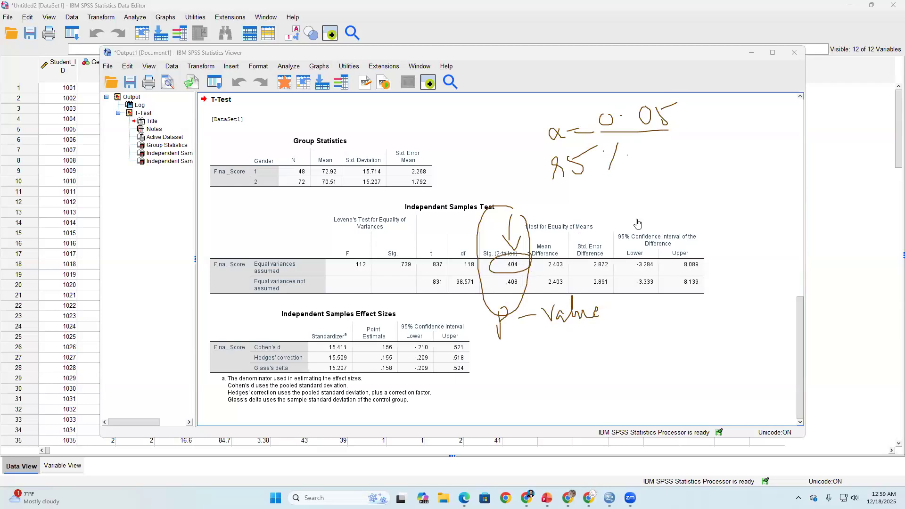
- Handwrite 0.404 and 0.408 beside the table, bracket the two equal-variances rows, and circle the written p-values and the α note
{"action": "mouse_move", "coordinate": [675, 178]}
{"action": "left_mouse_down"}
{"action": "mouse_move", "coordinate": [712, 193]}
{"action": "mouse_move", "coordinate": [721, 175]}
{"action": "mouse_move", "coordinate": [733, 183]}
{"action": "left_mouse_up"}
{"action": "left_click", "coordinate": [684, 183]}
{"action": "left_click_drag", "start_coordinate": [736, 175], "coordinate": [737, 189]}
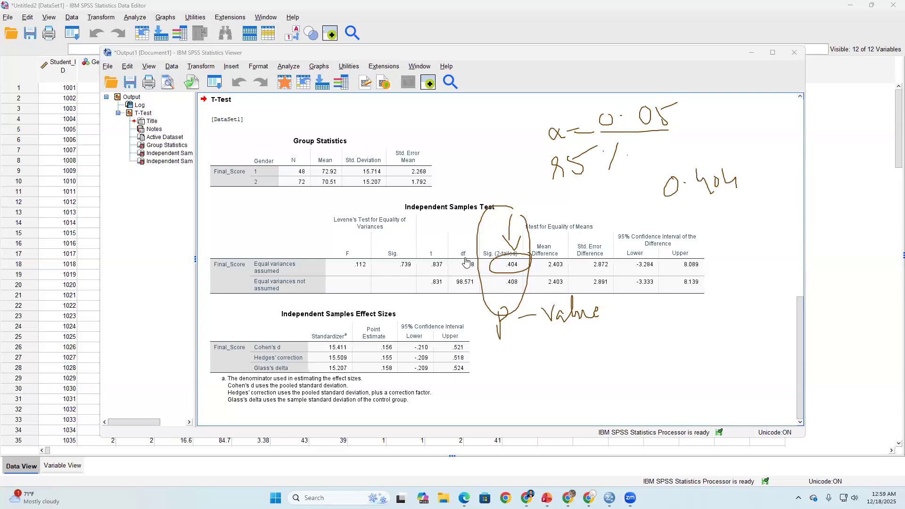
{"action": "mouse_move", "coordinate": [287, 258]}
{"action": "left_mouse_down"}
{"action": "mouse_move", "coordinate": [312, 283]}
{"action": "mouse_move", "coordinate": [293, 295]}
{"action": "left_mouse_up"}
{"action": "mouse_move", "coordinate": [687, 222]}
{"action": "left_mouse_down"}
{"action": "mouse_move", "coordinate": [678, 217]}
{"action": "mouse_move", "coordinate": [714, 221]}
{"action": "mouse_move", "coordinate": [729, 234]}
{"action": "mouse_move", "coordinate": [749, 193]}
{"action": "left_mouse_up"}
{"action": "left_click", "coordinate": [701, 217]}
{"action": "mouse_move", "coordinate": [732, 156]}
{"action": "left_mouse_down"}
{"action": "mouse_move", "coordinate": [651, 183]}
{"action": "mouse_move", "coordinate": [662, 241]}
{"action": "mouse_move", "coordinate": [755, 185]}
{"action": "left_mouse_up"}
{"action": "mouse_move", "coordinate": [644, 103]}
{"action": "left_mouse_down"}
{"action": "mouse_move", "coordinate": [525, 123]}
{"action": "mouse_move", "coordinate": [709, 126]}
{"action": "mouse_move", "coordinate": [677, 104]}
{"action": "left_mouse_up"}
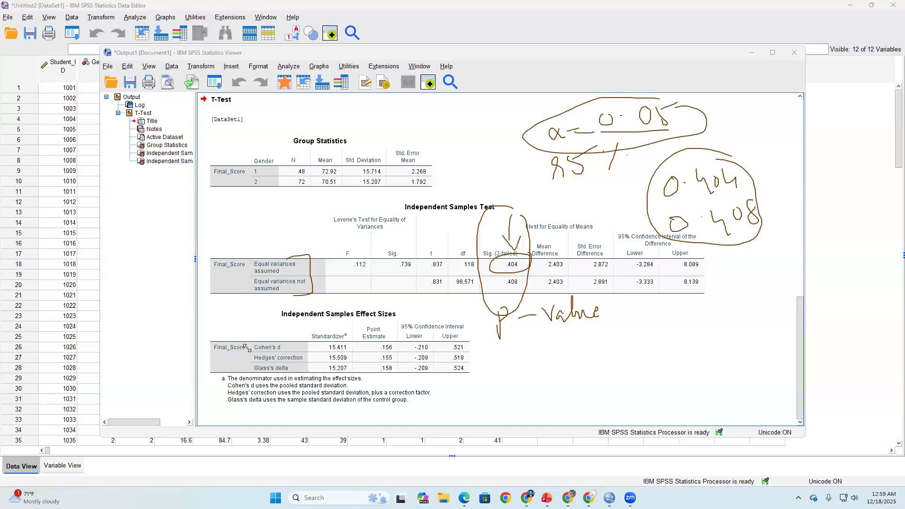
- Handwrite "α = 0.05" and "p = value 0.404" in the empty area beside the Independent Samples Effect Sizes table
{"action": "mouse_move", "coordinate": [647, 328]}
{"action": "left_mouse_down"}
{"action": "mouse_move", "coordinate": [705, 326]}
{"action": "mouse_move", "coordinate": [743, 312]}
{"action": "mouse_move", "coordinate": [745, 333]}
{"action": "mouse_move", "coordinate": [753, 304]}
{"action": "left_mouse_up"}
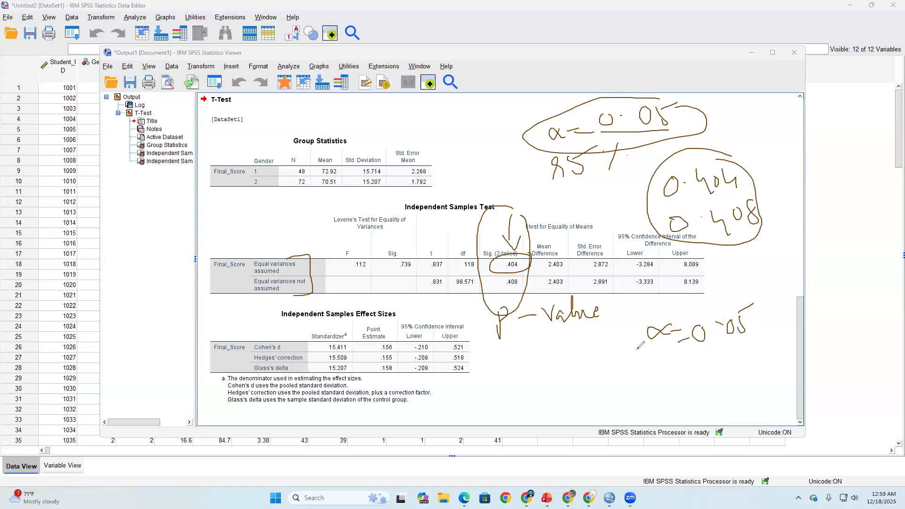
{"action": "mouse_move", "coordinate": [549, 371]}
{"action": "left_mouse_down"}
{"action": "mouse_move", "coordinate": [547, 404]}
{"action": "mouse_move", "coordinate": [552, 377]}
{"action": "mouse_move", "coordinate": [586, 375]}
{"action": "left_mouse_up"}
{"action": "left_click_drag", "start_coordinate": [575, 384], "coordinate": [710, 370]}
{"action": "left_click_drag", "start_coordinate": [611, 399], "coordinate": [600, 423]}
{"action": "left_click_drag", "start_coordinate": [623, 404], "coordinate": [666, 411]}
{"action": "mouse_move", "coordinate": [673, 398]}
{"action": "left_mouse_down"}
{"action": "mouse_move", "coordinate": [701, 405]}
{"action": "mouse_move", "coordinate": [704, 418]}
{"action": "left_mouse_up"}
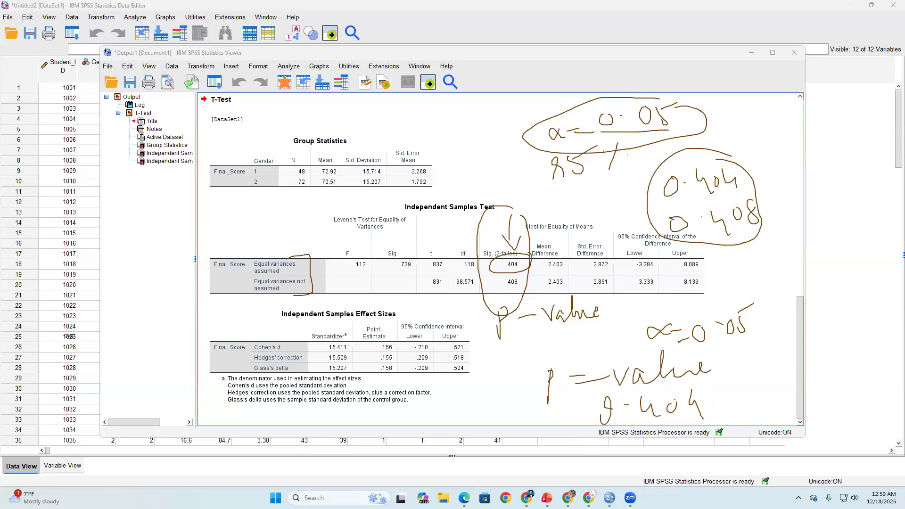
- Circle the lower α and p-value notes together and handwrite "we accept null" over the Group Statistics area
{"action": "mouse_move", "coordinate": [752, 304]}
{"action": "left_mouse_down"}
{"action": "mouse_move", "coordinate": [734, 297]}
{"action": "mouse_move", "coordinate": [534, 342]}
{"action": "mouse_move", "coordinate": [532, 384]}
{"action": "left_mouse_up"}
{"action": "mouse_move", "coordinate": [614, 410]}
{"action": "left_mouse_down"}
{"action": "mouse_move", "coordinate": [742, 407]}
{"action": "mouse_move", "coordinate": [724, 296]}
{"action": "left_mouse_up"}
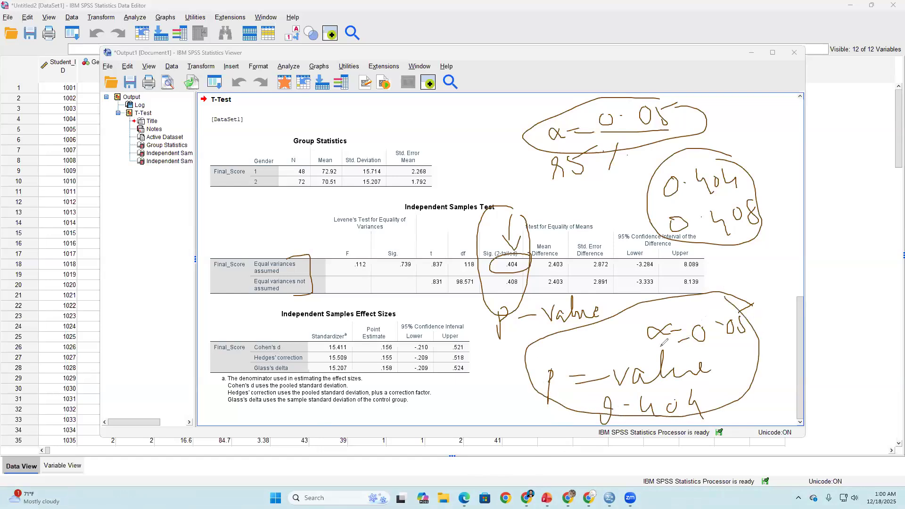
{"action": "mouse_move", "coordinate": [339, 131]}
{"action": "left_mouse_down"}
{"action": "mouse_move", "coordinate": [356, 117]}
{"action": "mouse_move", "coordinate": [462, 121]}
{"action": "mouse_move", "coordinate": [478, 158]}
{"action": "mouse_move", "coordinate": [485, 99]}
{"action": "mouse_move", "coordinate": [492, 130]}
{"action": "left_mouse_up"}
{"action": "mouse_move", "coordinate": [389, 184]}
{"action": "left_mouse_down"}
{"action": "mouse_move", "coordinate": [414, 169]}
{"action": "mouse_move", "coordinate": [438, 172]}
{"action": "mouse_move", "coordinate": [450, 158]}
{"action": "mouse_move", "coordinate": [469, 176]}
{"action": "left_mouse_up"}
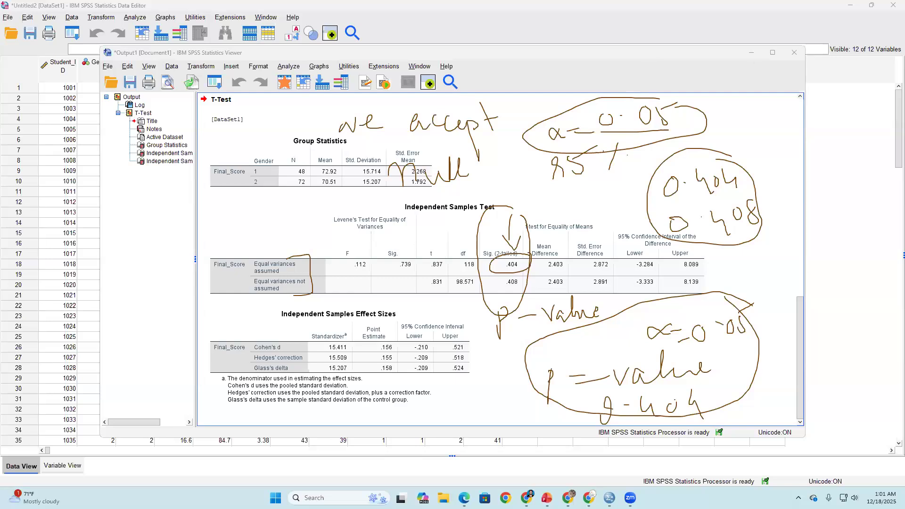
- Minimize the output viewer and open the Paired-Samples T Test setup for the student dataset
{"action": "left_click", "coordinate": [751, 53]}
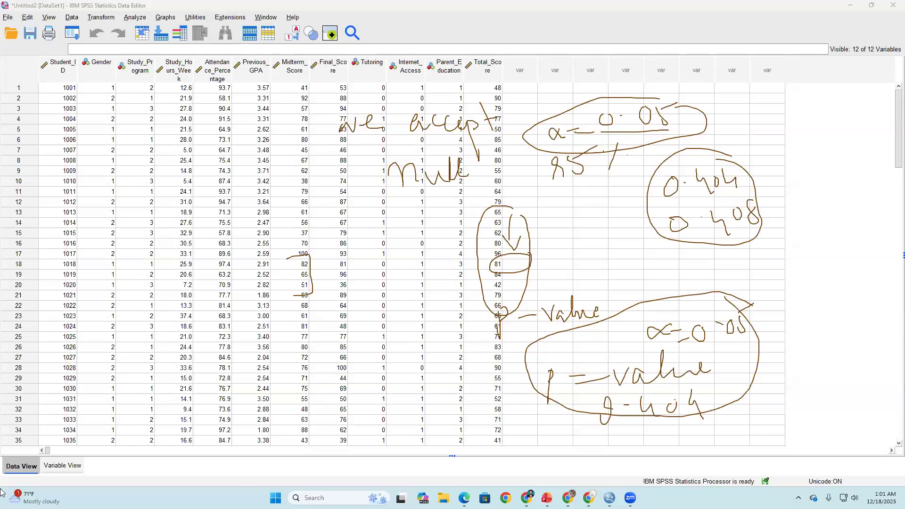
{"action": "left_click", "coordinate": [141, 18]}
{"action": "left_click", "coordinate": [135, 17]}
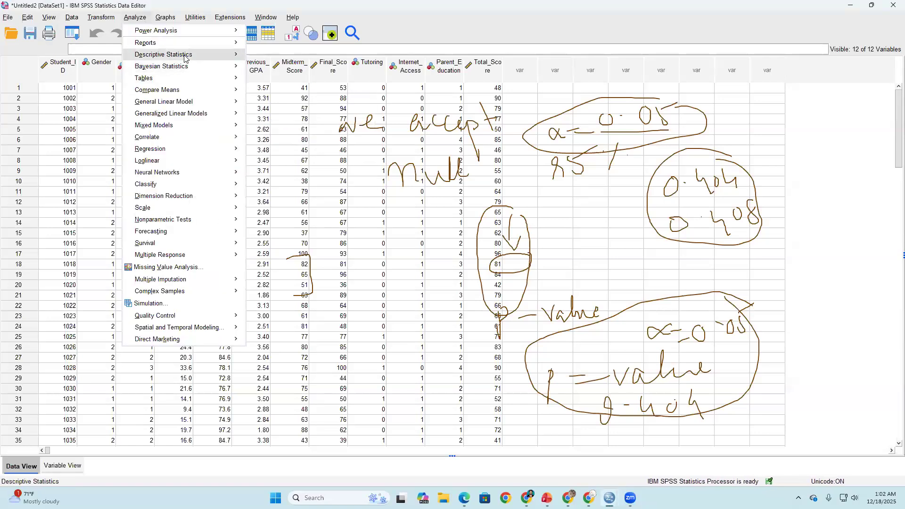
{"action": "mouse_move", "coordinate": [178, 94]}
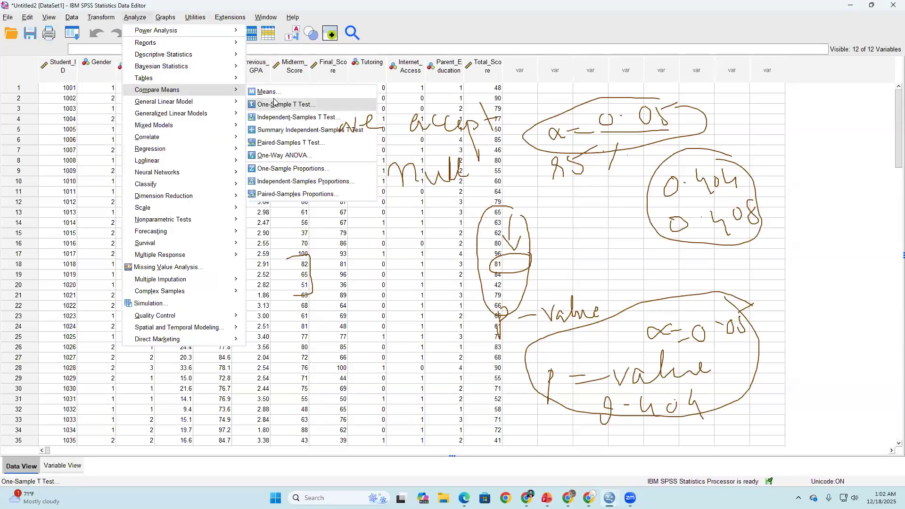
{"action": "left_click", "coordinate": [283, 142]}
{"action": "left_click", "coordinate": [293, 134]}
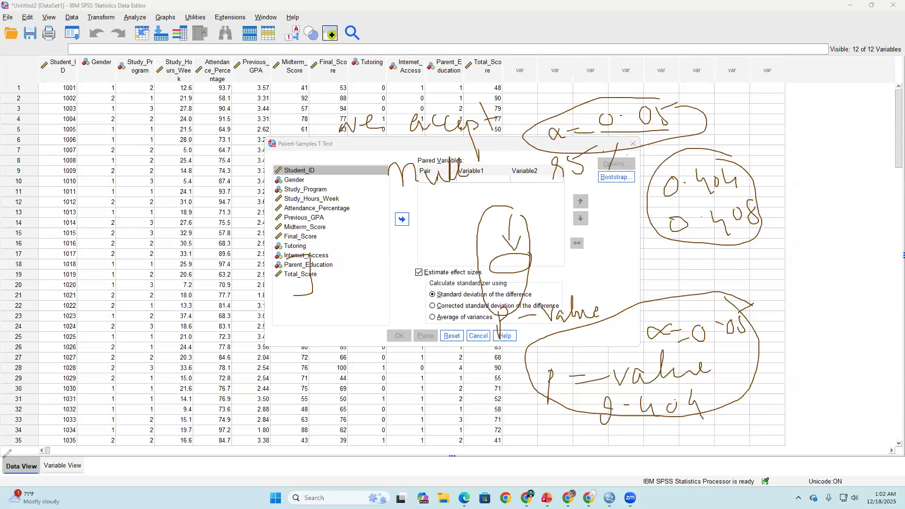
- Clear the handwritten annotations and set up pair 1 with Midterm_Score as Variable1 and Final_Score as Variable2
{"action": "mouse_move", "coordinate": [507, 258]}
{"action": "left_mouse_down"}
{"action": "mouse_move", "coordinate": [525, 312]}
{"action": "mouse_move", "coordinate": [491, 322]}
{"action": "mouse_move", "coordinate": [610, 392]}
{"action": "mouse_move", "coordinate": [549, 382]}
{"action": "mouse_move", "coordinate": [632, 377]}
{"action": "mouse_move", "coordinate": [565, 369]}
{"action": "mouse_move", "coordinate": [700, 400]}
{"action": "mouse_move", "coordinate": [627, 402]}
{"action": "mouse_move", "coordinate": [577, 333]}
{"action": "left_mouse_up"}
{"action": "mouse_move", "coordinate": [696, 337]}
{"action": "left_mouse_down"}
{"action": "mouse_move", "coordinate": [746, 289]}
{"action": "mouse_move", "coordinate": [685, 215]}
{"action": "mouse_move", "coordinate": [773, 178]}
{"action": "mouse_move", "coordinate": [740, 217]}
{"action": "mouse_move", "coordinate": [678, 223]}
{"action": "mouse_move", "coordinate": [573, 153]}
{"action": "mouse_move", "coordinate": [471, 156]}
{"action": "mouse_move", "coordinate": [346, 185]}
{"action": "mouse_move", "coordinate": [494, 101]}
{"action": "mouse_move", "coordinate": [364, 121]}
{"action": "mouse_move", "coordinate": [459, 114]}
{"action": "mouse_move", "coordinate": [563, 127]}
{"action": "mouse_move", "coordinate": [674, 109]}
{"action": "mouse_move", "coordinate": [669, 132]}
{"action": "left_mouse_up"}
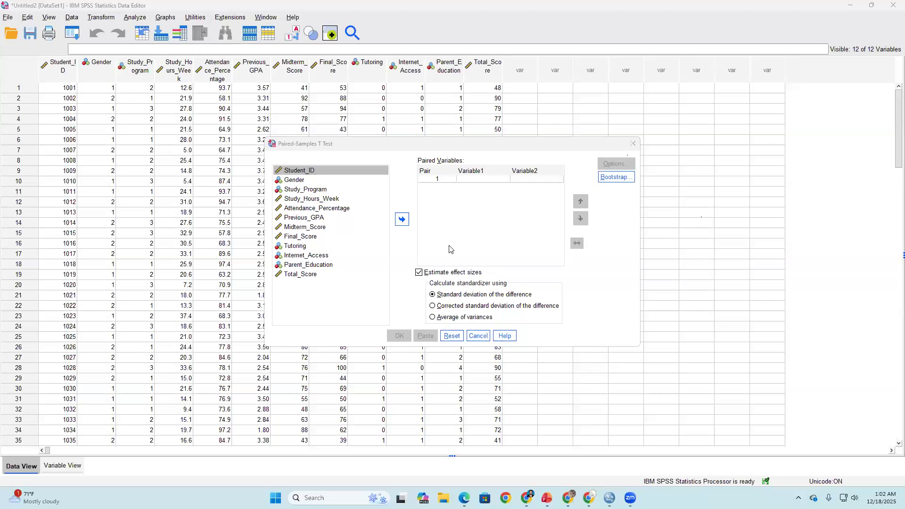
{"action": "left_click", "coordinate": [311, 218]}
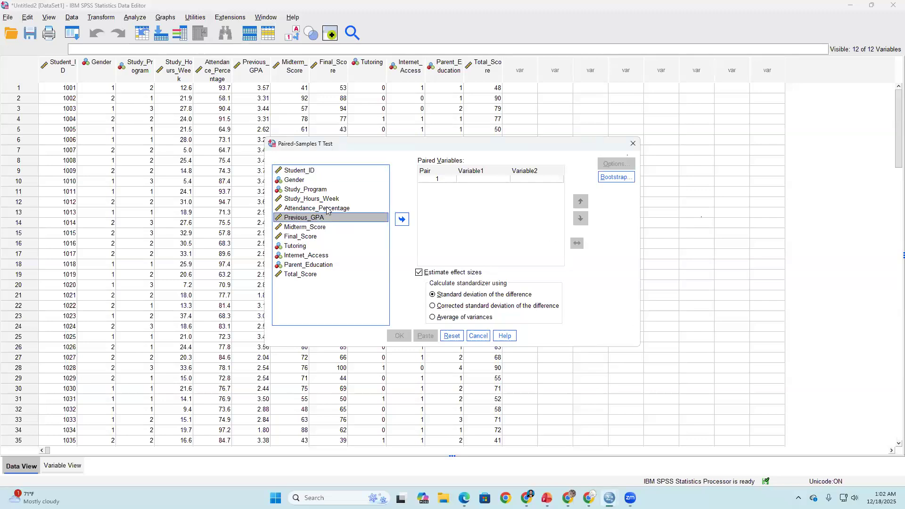
{"action": "left_click", "coordinate": [307, 228]}
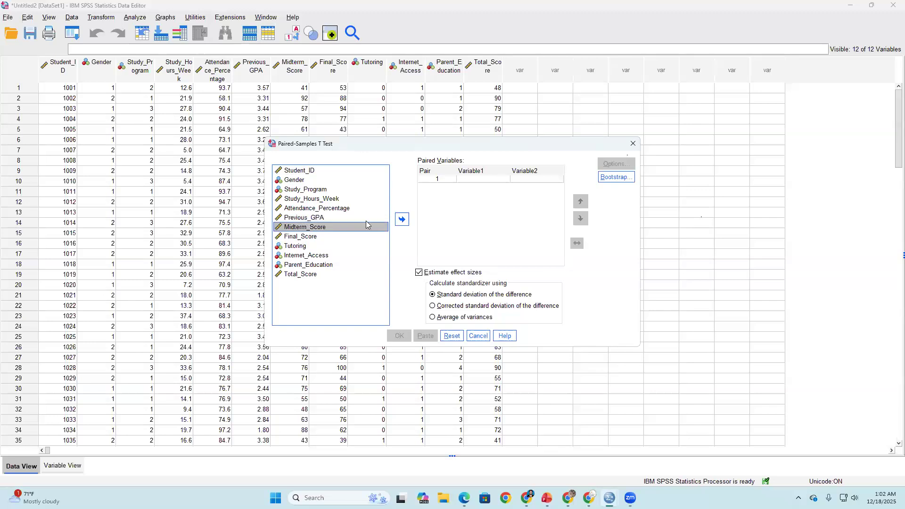
{"action": "left_click", "coordinate": [401, 220]}
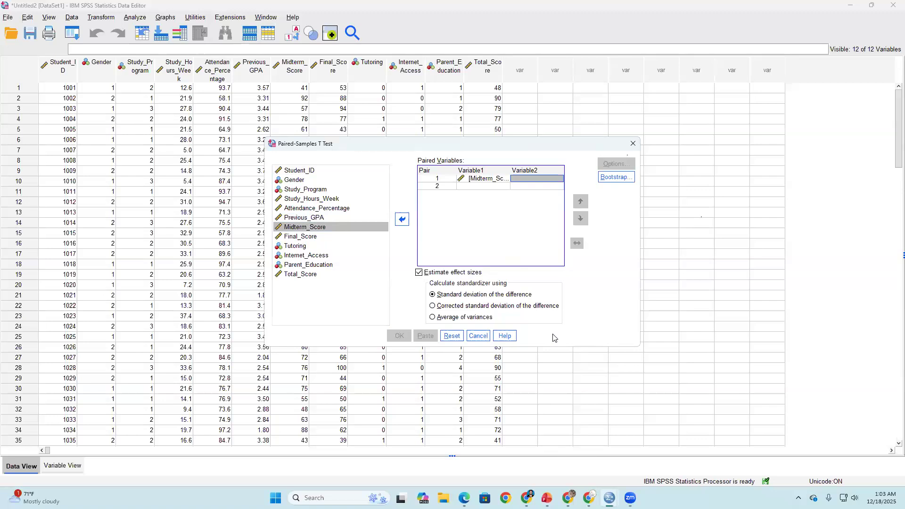
{"action": "left_click", "coordinate": [311, 238]}
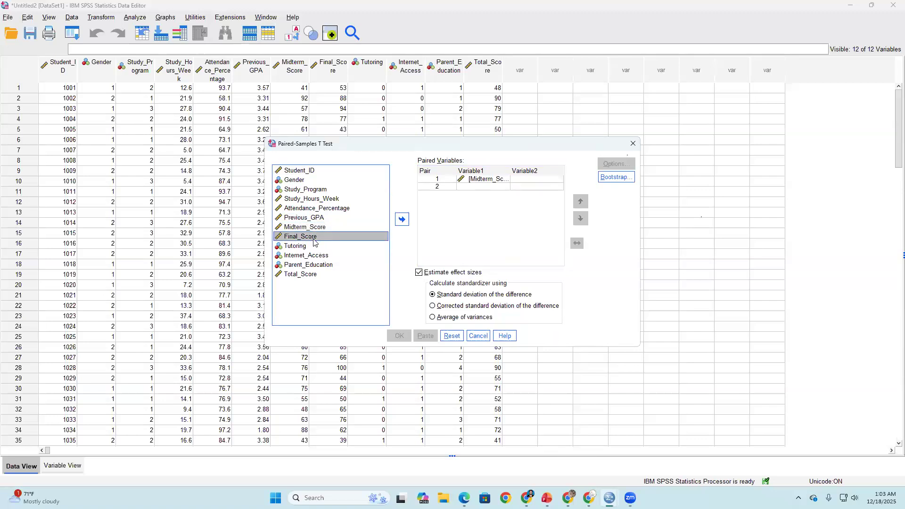
{"action": "left_click", "coordinate": [397, 225]}
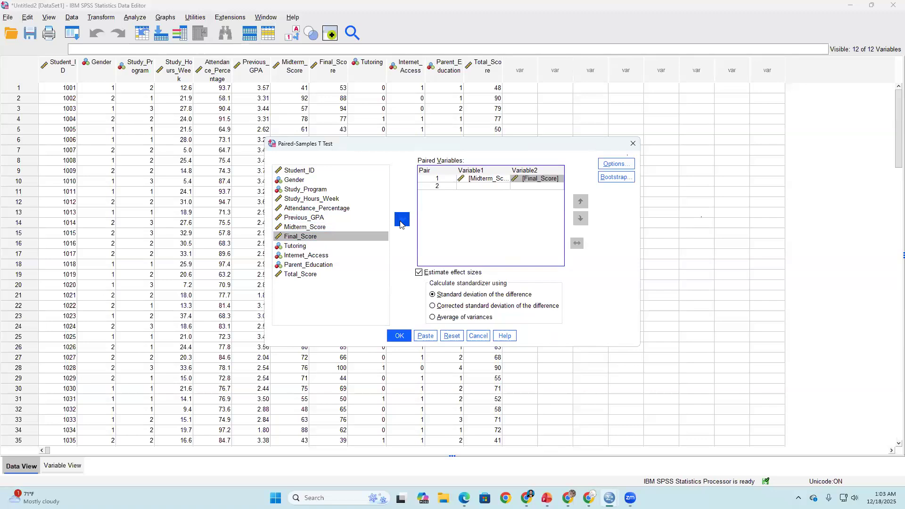
- Accept the 95% confidence interval with cases excluded analysis by analysis, and run the paired-samples t test
{"action": "left_click", "coordinate": [616, 163]}
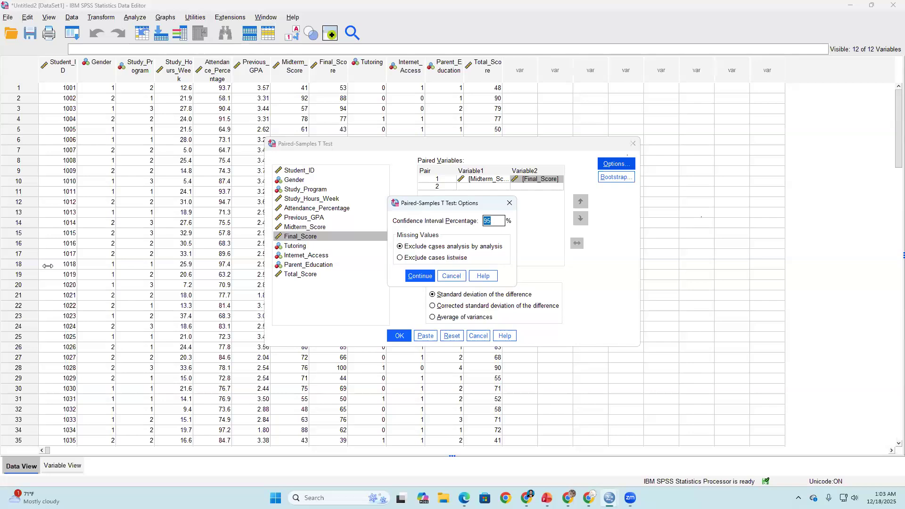
{"action": "left_click", "coordinate": [424, 276]}
{"action": "left_click", "coordinate": [400, 337]}
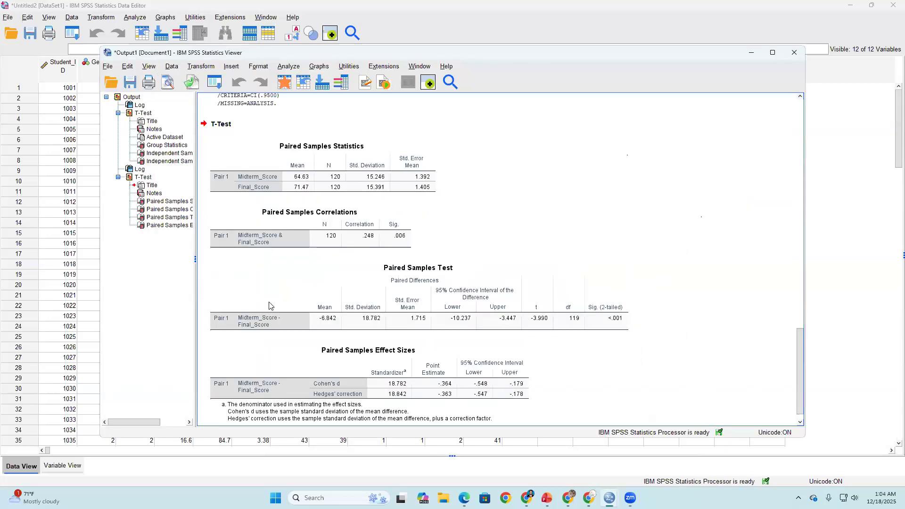
- Circle the Sig. (2-tailed) column of the Paired Samples Test table and handwrite "α =" and "95%" in the empty area above
{"action": "scroll", "coordinate": [460, 194], "scroll_direction": "down", "scroll_amount": 1}
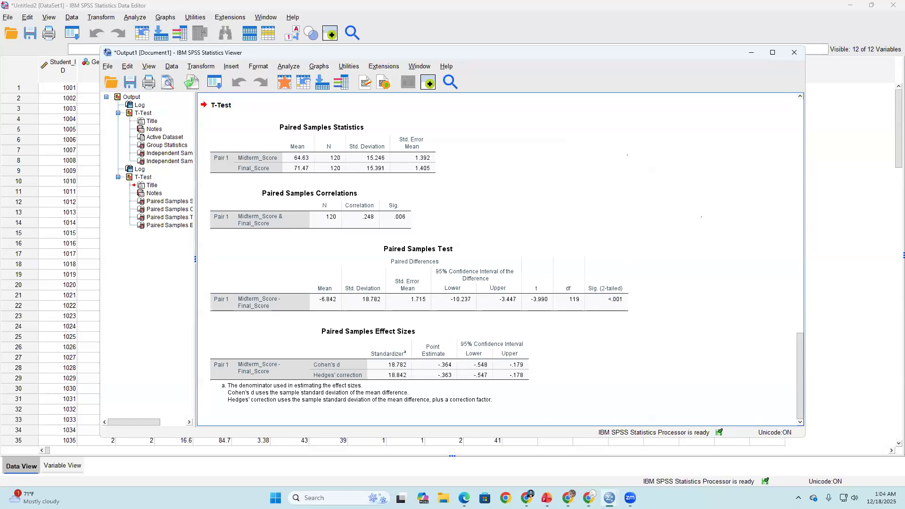
{"action": "left_click", "coordinate": [372, 288]}
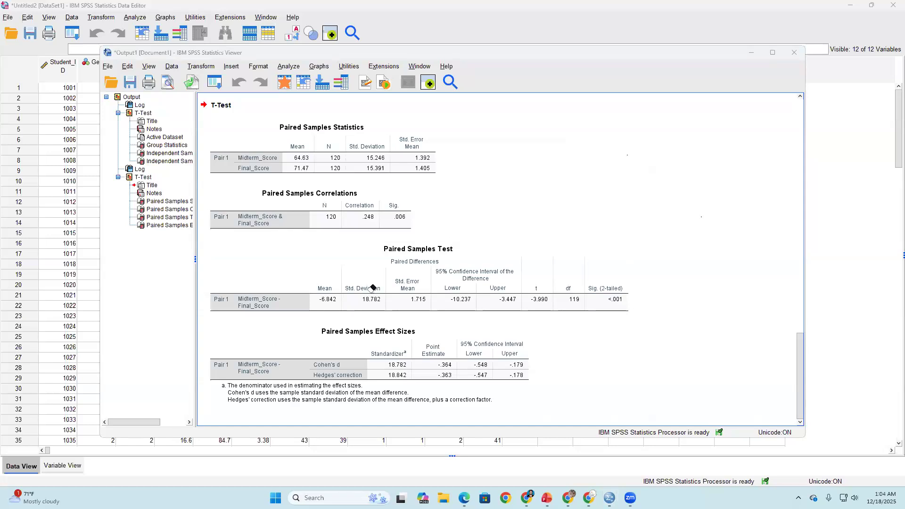
{"action": "left_click", "coordinate": [606, 193]}
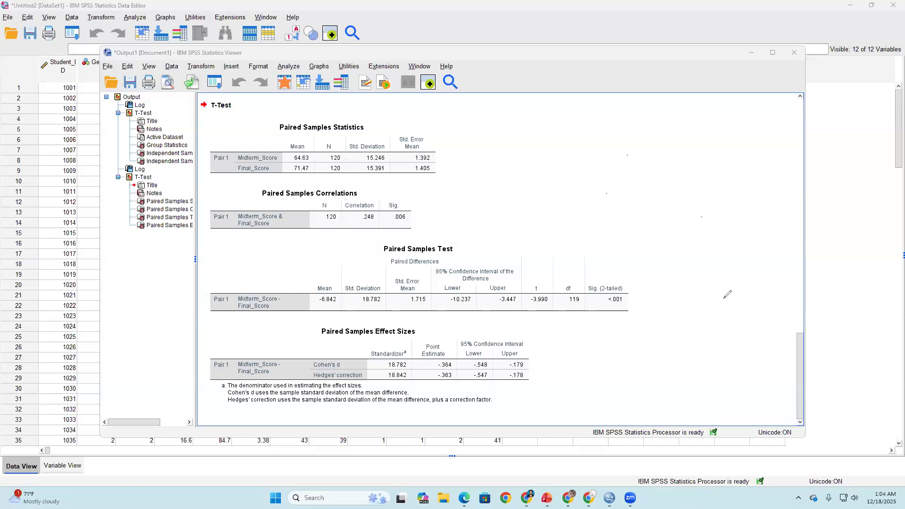
{"action": "mouse_move", "coordinate": [608, 267]}
{"action": "left_mouse_down"}
{"action": "mouse_move", "coordinate": [581, 300]}
{"action": "mouse_move", "coordinate": [627, 275]}
{"action": "mouse_move", "coordinate": [618, 270]}
{"action": "left_mouse_up"}
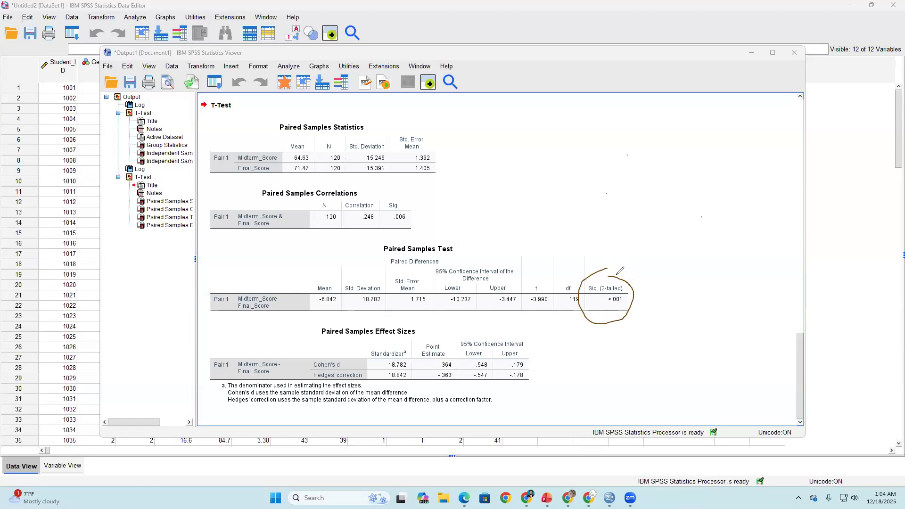
{"action": "mouse_move", "coordinate": [498, 131]}
{"action": "left_mouse_down"}
{"action": "mouse_move", "coordinate": [515, 122]}
{"action": "mouse_move", "coordinate": [500, 142]}
{"action": "mouse_move", "coordinate": [532, 136]}
{"action": "left_mouse_up"}
{"action": "mouse_move", "coordinate": [730, 118]}
{"action": "left_mouse_down"}
{"action": "mouse_move", "coordinate": [716, 123]}
{"action": "mouse_move", "coordinate": [729, 140]}
{"action": "mouse_move", "coordinate": [741, 116]}
{"action": "left_mouse_up"}
{"action": "left_click", "coordinate": [742, 113]}
{"action": "left_click_drag", "start_coordinate": [750, 108], "coordinate": [744, 134]}
{"action": "left_click", "coordinate": [751, 128]}
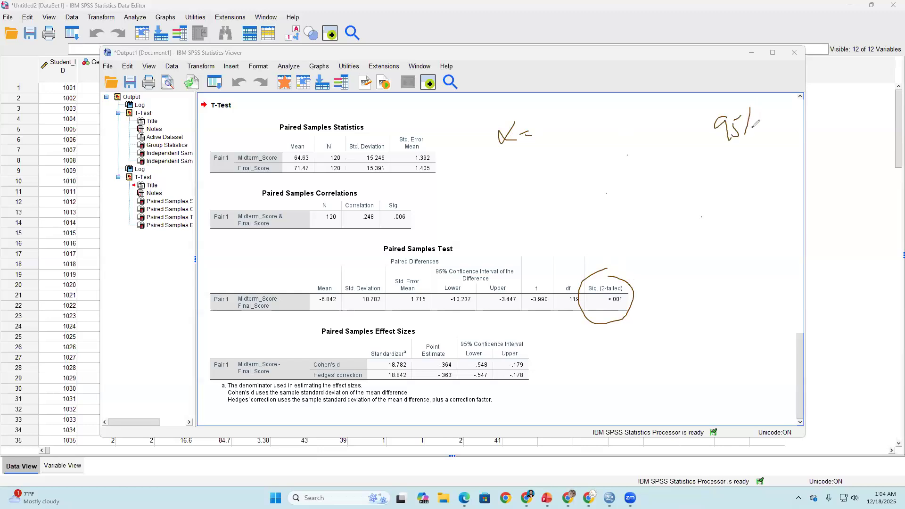
- Complete the α note with 0.05, underline it and handwrite "<0.001" beneath it
{"action": "mouse_move", "coordinate": [555, 122]}
{"action": "left_mouse_down"}
{"action": "mouse_move", "coordinate": [546, 134]}
{"action": "mouse_move", "coordinate": [554, 123]}
{"action": "mouse_move", "coordinate": [598, 135]}
{"action": "mouse_move", "coordinate": [617, 101]}
{"action": "left_mouse_up"}
{"action": "left_click", "coordinate": [561, 132]}
{"action": "left_click_drag", "start_coordinate": [496, 164], "coordinate": [680, 132]}
{"action": "mouse_move", "coordinate": [522, 194]}
{"action": "left_mouse_down"}
{"action": "mouse_move", "coordinate": [561, 188]}
{"action": "mouse_move", "coordinate": [573, 200]}
{"action": "mouse_move", "coordinate": [583, 186]}
{"action": "left_mouse_up"}
{"action": "left_click", "coordinate": [537, 197]}
{"action": "left_click_drag", "start_coordinate": [598, 176], "coordinate": [597, 206]}
{"action": "mouse_move", "coordinate": [496, 187]}
{"action": "left_mouse_down"}
{"action": "mouse_move", "coordinate": [476, 202]}
{"action": "mouse_move", "coordinate": [495, 212]}
{"action": "left_mouse_up"}
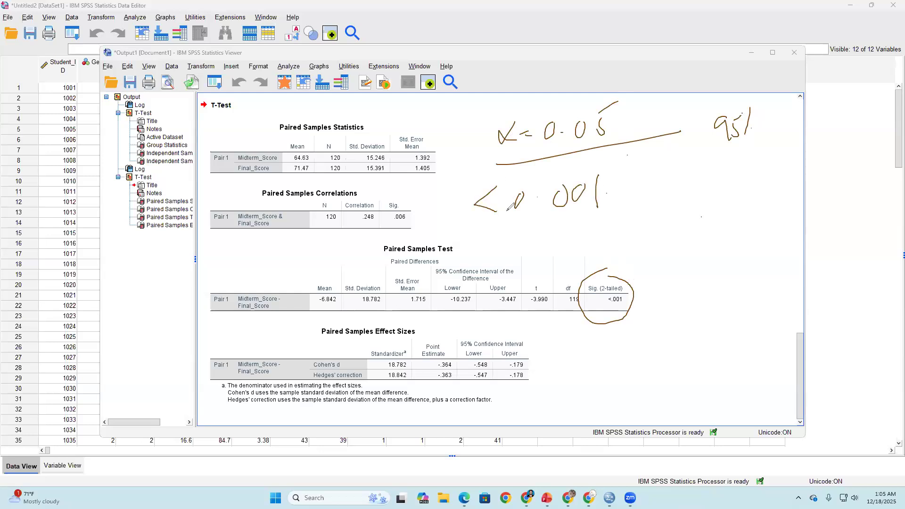
- Circle the α = 0.05 and <0.001 notes and bracket the two together
{"action": "mouse_move", "coordinate": [561, 94]}
{"action": "left_mouse_down"}
{"action": "mouse_move", "coordinate": [600, 97]}
{"action": "mouse_move", "coordinate": [527, 149]}
{"action": "mouse_move", "coordinate": [571, 101]}
{"action": "left_mouse_up"}
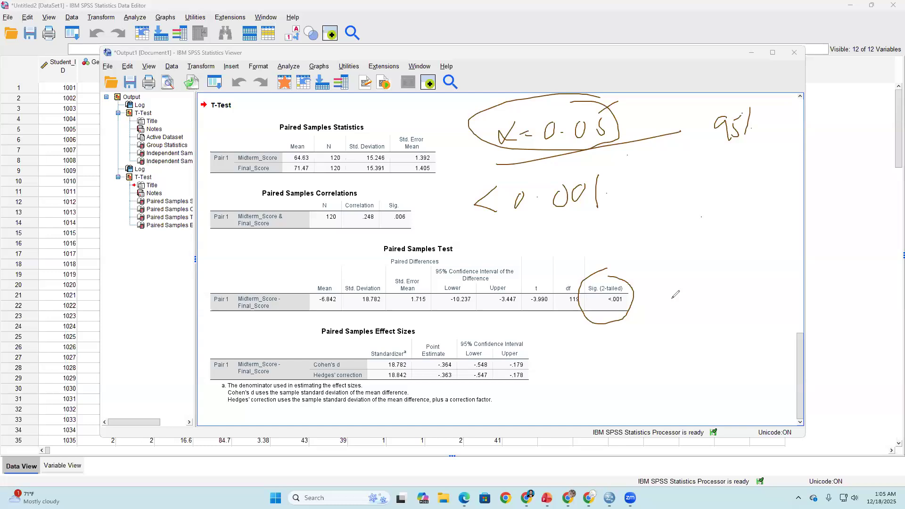
{"action": "mouse_move", "coordinate": [460, 100]}
{"action": "left_mouse_down"}
{"action": "mouse_move", "coordinate": [439, 221]}
{"action": "mouse_move", "coordinate": [446, 229]}
{"action": "left_mouse_up"}
{"action": "mouse_move", "coordinate": [623, 177]}
{"action": "left_mouse_down"}
{"action": "mouse_move", "coordinate": [589, 176]}
{"action": "mouse_move", "coordinate": [548, 240]}
{"action": "mouse_move", "coordinate": [613, 185]}
{"action": "mouse_move", "coordinate": [615, 124]}
{"action": "mouse_move", "coordinate": [629, 128]}
{"action": "left_mouse_up"}
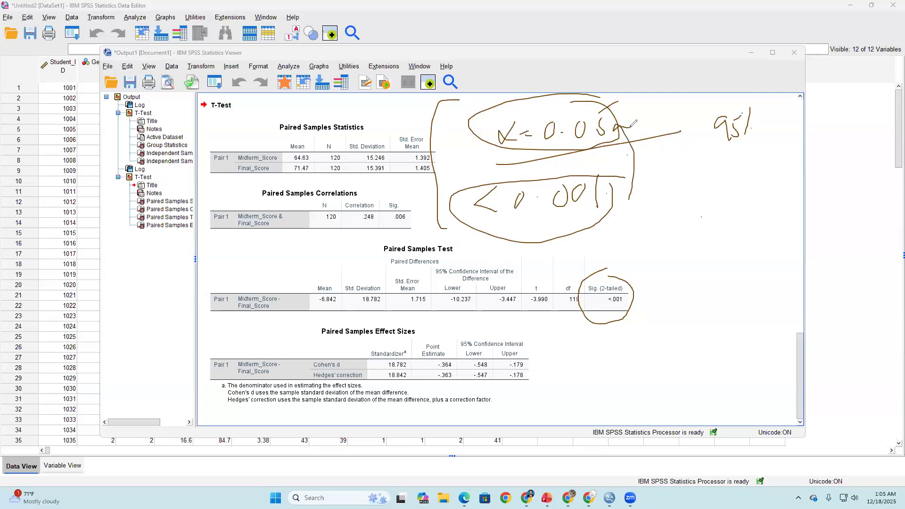
- Handwrite "we reject" beside the <0.001 note and underline it
{"action": "mouse_move", "coordinate": [632, 221]}
{"action": "left_mouse_down"}
{"action": "mouse_move", "coordinate": [681, 220]}
{"action": "mouse_move", "coordinate": [697, 206]}
{"action": "left_mouse_up"}
{"action": "left_click_drag", "start_coordinate": [701, 210], "coordinate": [710, 243]}
{"action": "left_click", "coordinate": [717, 190]}
{"action": "left_click_drag", "start_coordinate": [716, 204], "coordinate": [747, 204]}
{"action": "left_click_drag", "start_coordinate": [741, 194], "coordinate": [754, 190]}
{"action": "left_click_drag", "start_coordinate": [642, 256], "coordinate": [733, 229]}
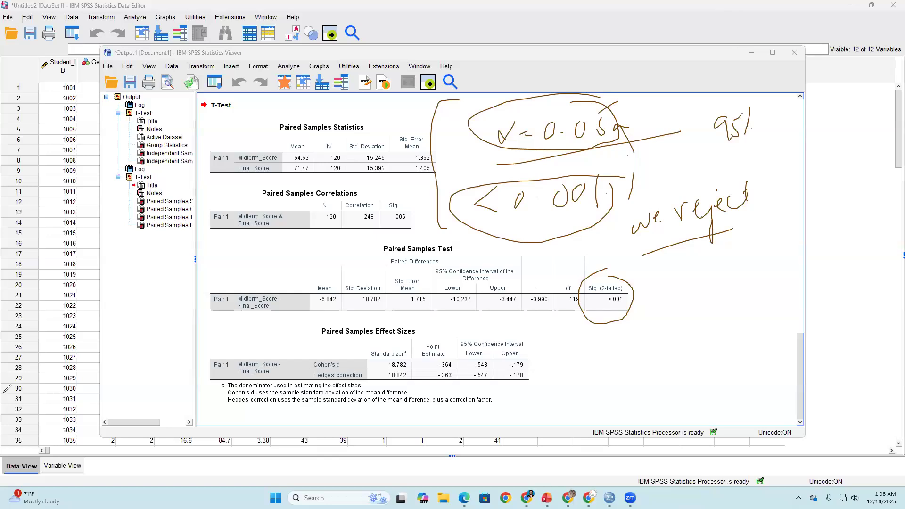
- Minimize the SPSS windows to switch to the PowerPoint training deck and show slide 14, "Paired Samples t-Test: Pre–Post Training Scenario"
{"action": "left_click", "coordinate": [751, 52]}
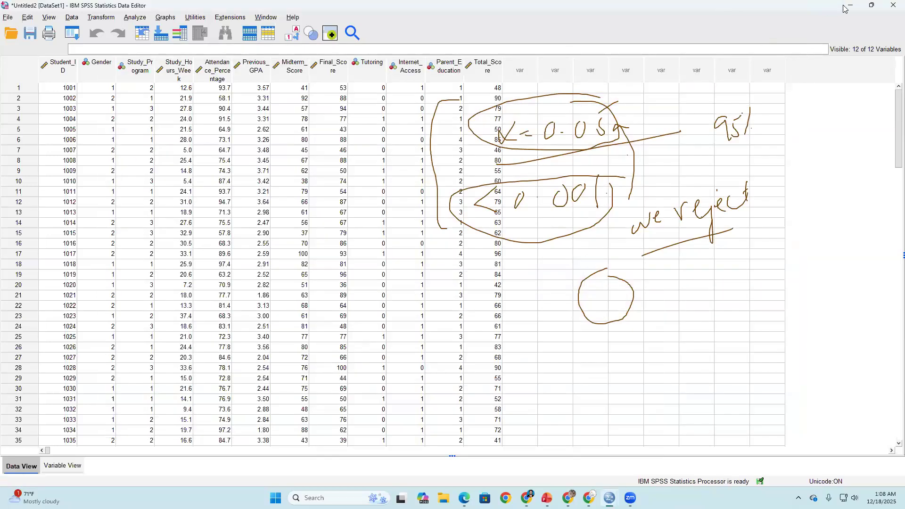
{"action": "left_click", "coordinate": [849, 6]}
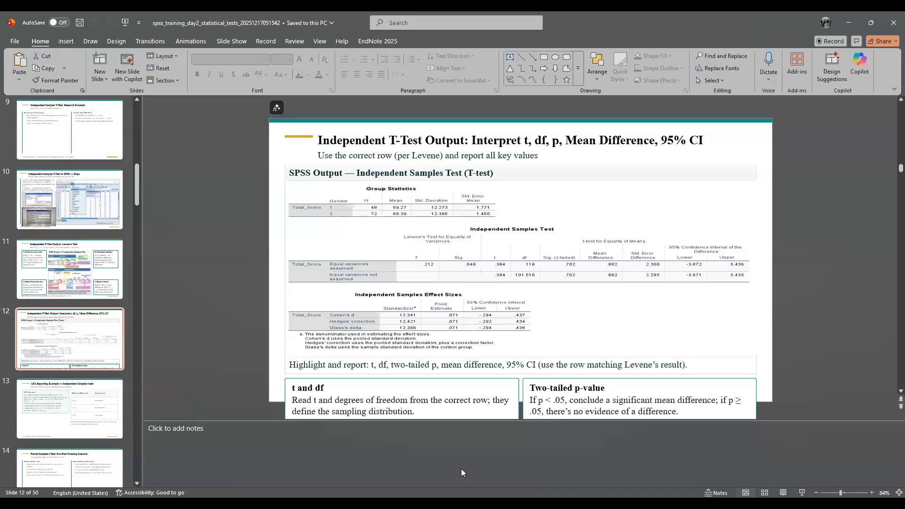
{"action": "left_click", "coordinate": [13, 279]}
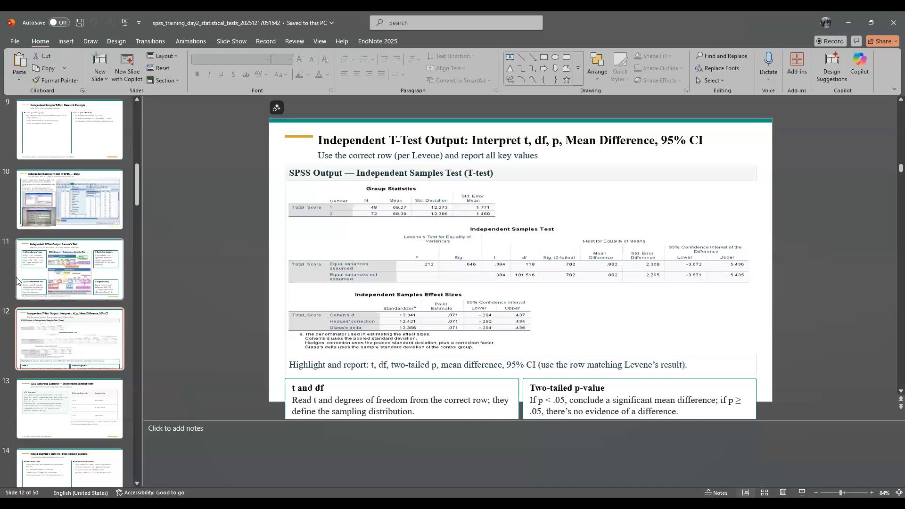
{"action": "left_click", "coordinate": [25, 332]}
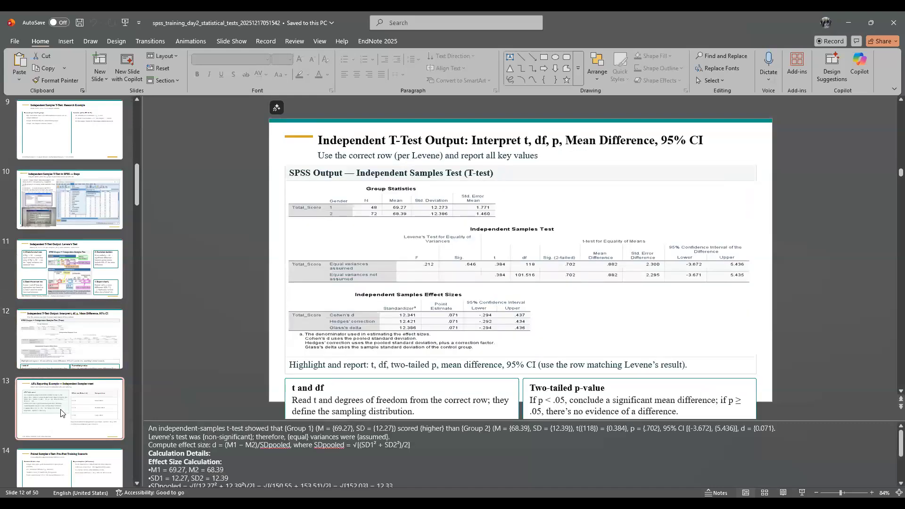
{"action": "left_click", "coordinate": [71, 414]}
{"action": "scroll", "coordinate": [65, 421], "scroll_direction": "down", "scroll_amount": 1}
{"action": "left_click", "coordinate": [60, 422]}
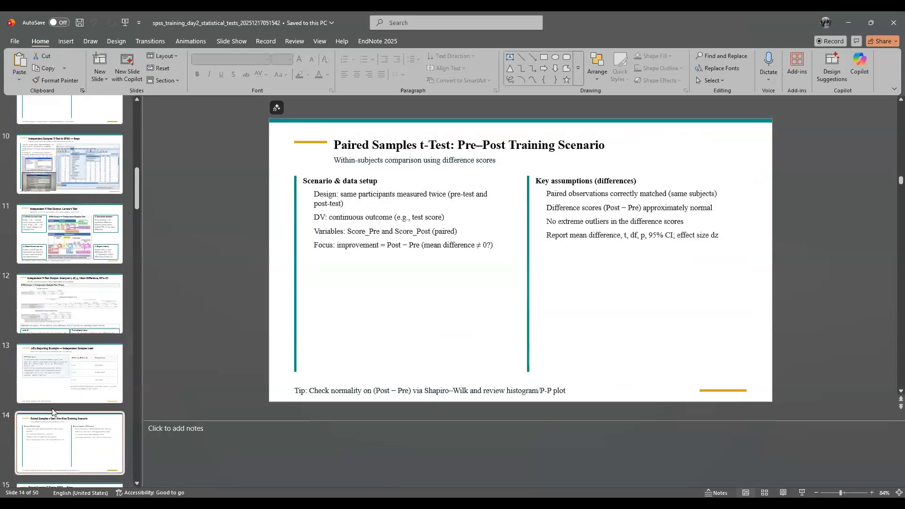
- Advance past the paired-samples slides to slide 18, "Chi-Square Test: Introduction"
{"action": "scroll", "coordinate": [53, 426], "scroll_direction": "down", "scroll_amount": 2}
{"action": "left_click", "coordinate": [53, 424]}
{"action": "scroll", "coordinate": [54, 395], "scroll_direction": "down", "scroll_amount": 2}
{"action": "key", "text": "Down"}
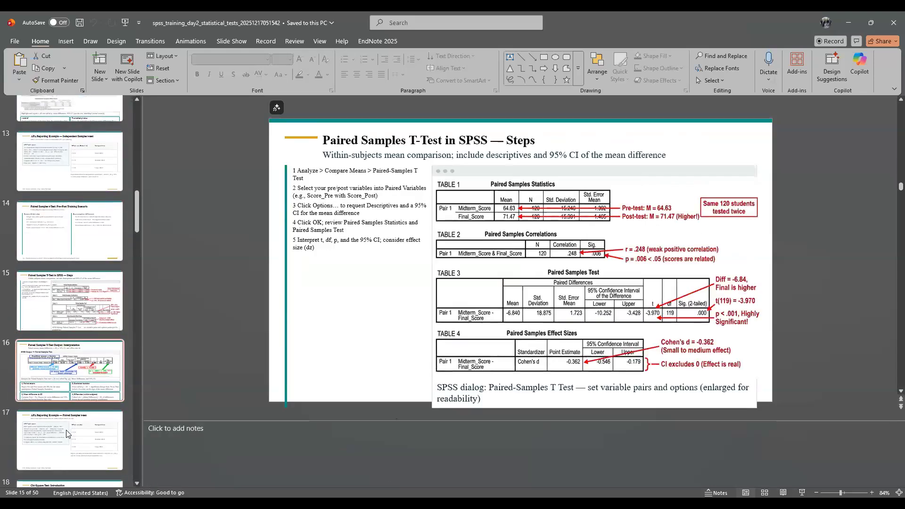
{"action": "key", "text": "Down"}
{"action": "scroll", "coordinate": [67, 428], "scroll_direction": "down", "scroll_amount": 2}
{"action": "left_click", "coordinate": [68, 402]}
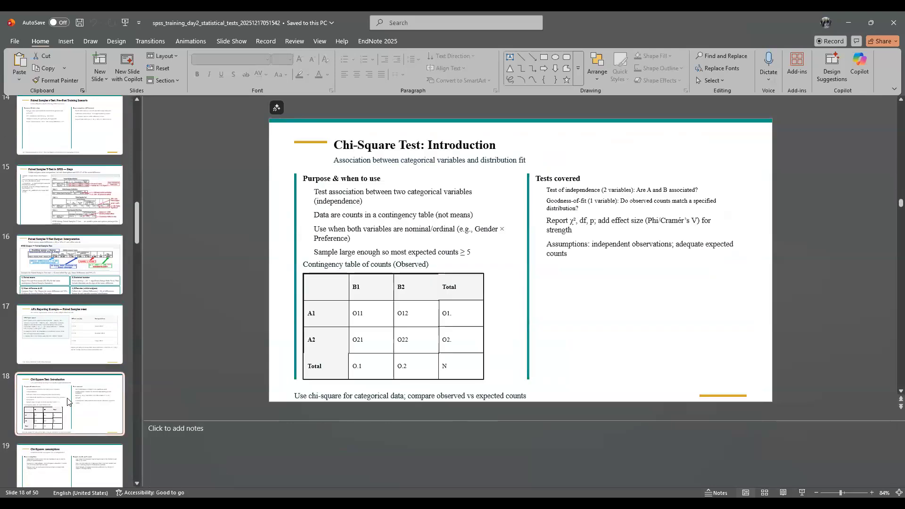
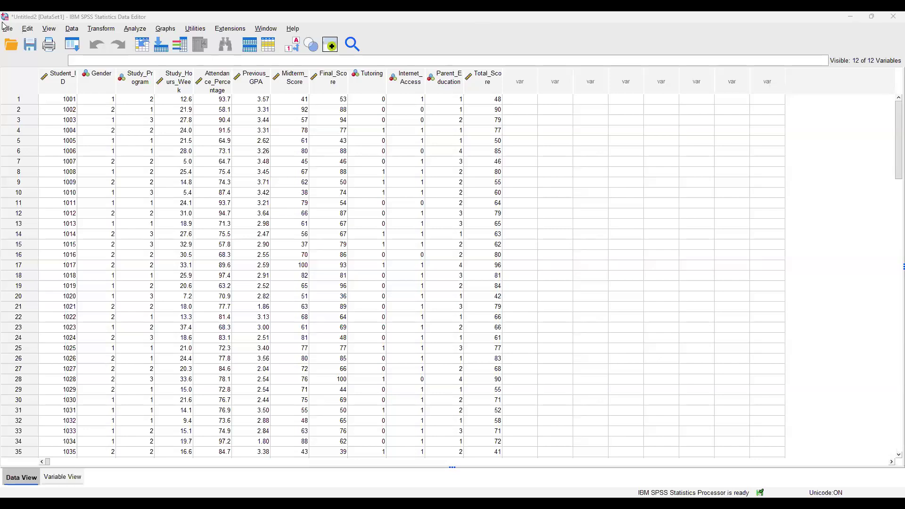
- Circle the Gender and Study_Program column headers and underline the scale variables' headers from Student_ID to Final_Score
{"action": "left_click_drag", "start_coordinate": [104, 60], "coordinate": [108, 58]}
{"action": "mouse_move", "coordinate": [147, 59]}
{"action": "left_mouse_down"}
{"action": "mouse_move", "coordinate": [130, 64]}
{"action": "mouse_move", "coordinate": [152, 49]}
{"action": "left_mouse_up"}
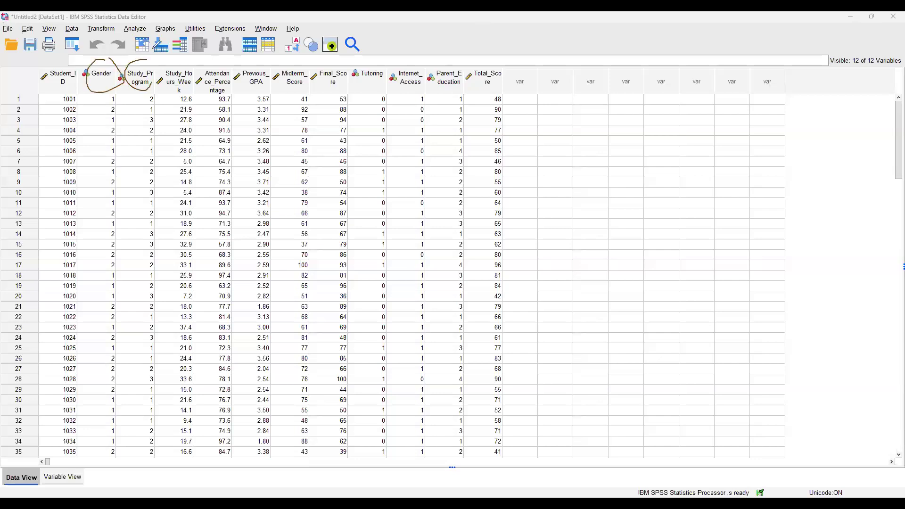
{"action": "left_click_drag", "start_coordinate": [36, 85], "coordinate": [51, 84]}
{"action": "left_click_drag", "start_coordinate": [151, 93], "coordinate": [170, 91]}
{"action": "left_click_drag", "start_coordinate": [193, 87], "coordinate": [288, 85]}
{"action": "left_click", "coordinate": [267, 85]}
{"action": "left_click_drag", "start_coordinate": [312, 88], "coordinate": [323, 87]}
- Mark the Tutoring, Internet_Access and Parent_Education headers with ticks and circles, and outline values in the data columns
{"action": "left_click_drag", "start_coordinate": [354, 81], "coordinate": [379, 50]}
{"action": "left_click_drag", "start_coordinate": [389, 77], "coordinate": [417, 37]}
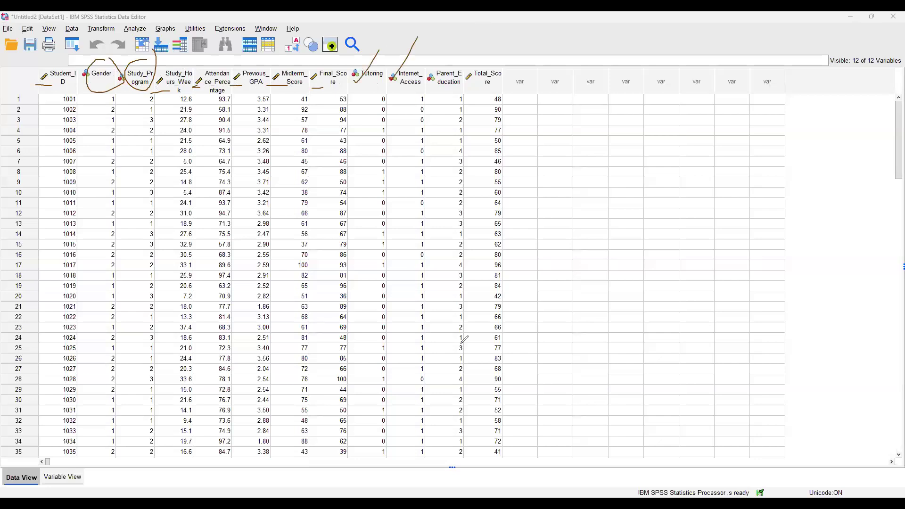
{"action": "left_click_drag", "start_coordinate": [441, 78], "coordinate": [466, 55]}
{"action": "mouse_move", "coordinate": [393, 91]}
{"action": "left_mouse_down"}
{"action": "mouse_move", "coordinate": [399, 104]}
{"action": "mouse_move", "coordinate": [434, 101]}
{"action": "mouse_move", "coordinate": [475, 132]}
{"action": "left_mouse_up"}
{"action": "left_click_drag", "start_coordinate": [114, 91], "coordinate": [111, 123]}
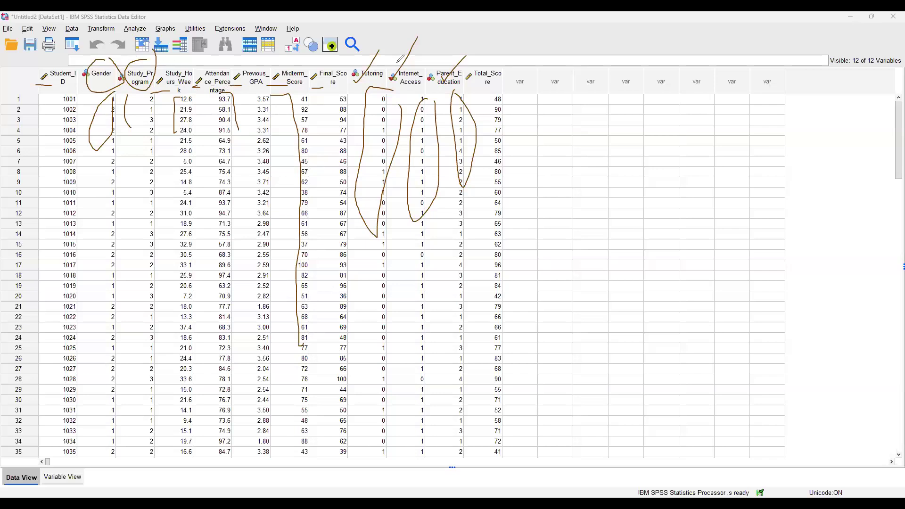
{"action": "mouse_move", "coordinate": [388, 74]}
{"action": "left_mouse_down"}
{"action": "mouse_move", "coordinate": [411, 54]}
{"action": "mouse_move", "coordinate": [398, 87]}
{"action": "mouse_move", "coordinate": [440, 78]}
{"action": "mouse_move", "coordinate": [457, 57]}
{"action": "left_mouse_up"}
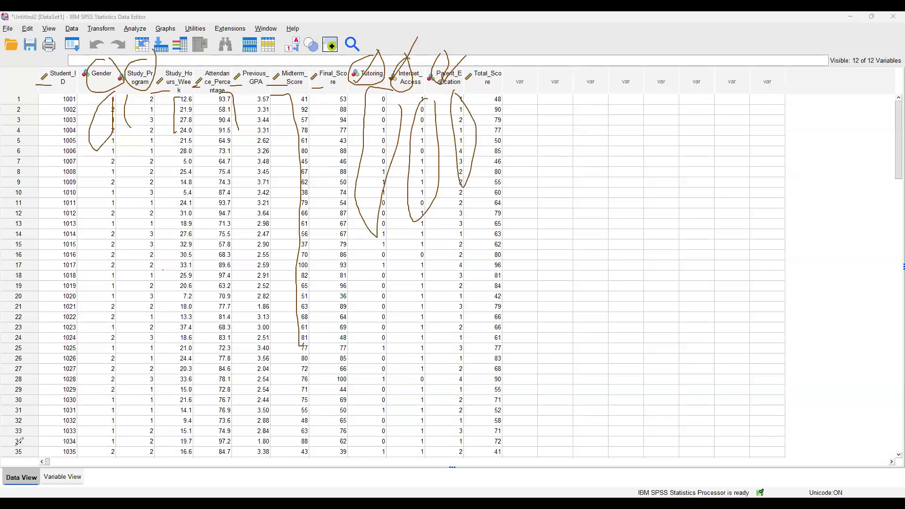
- Set up a Crosstabs analysis with Gender as the row variable and Tutoring as the column variable
{"action": "left_click", "coordinate": [136, 29]}
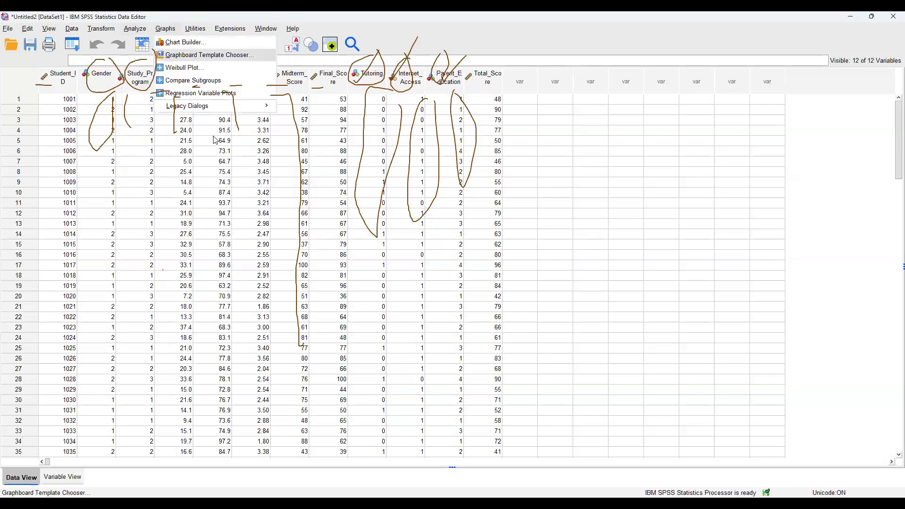
{"action": "mouse_move", "coordinate": [189, 105]}
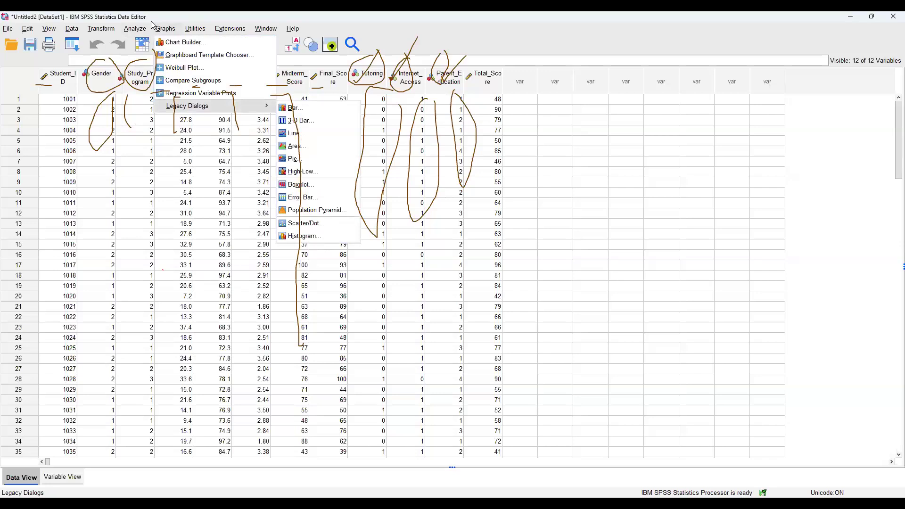
{"action": "mouse_move", "coordinate": [135, 28]}
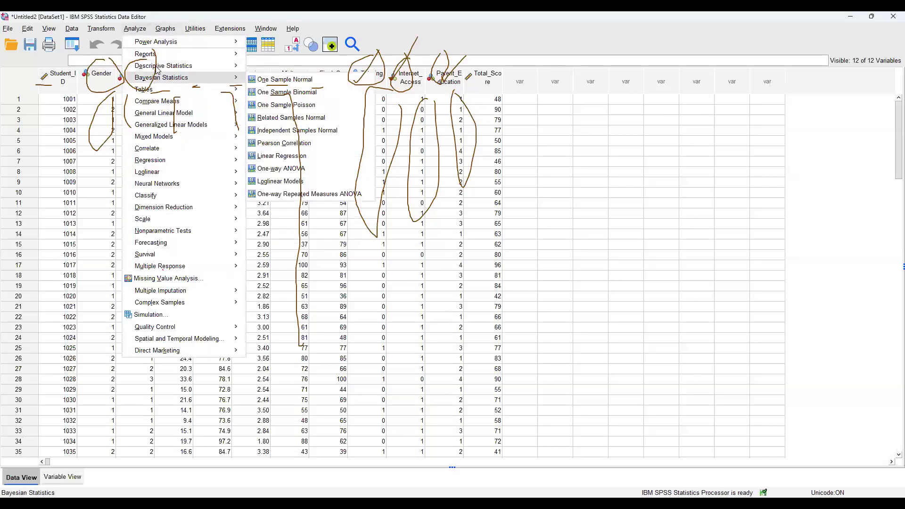
{"action": "mouse_move", "coordinate": [163, 66]}
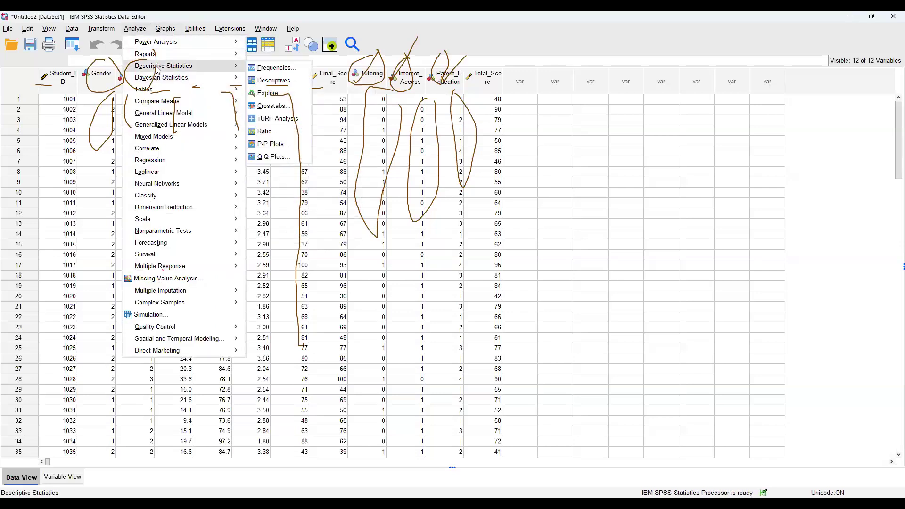
{"action": "left_click", "coordinate": [282, 106]}
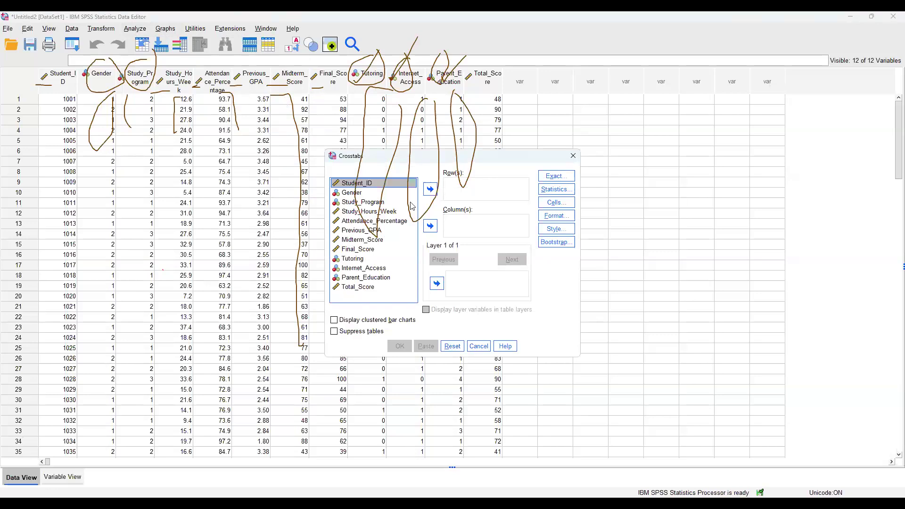
{"action": "left_click", "coordinate": [375, 193]}
{"action": "left_click", "coordinate": [431, 191]}
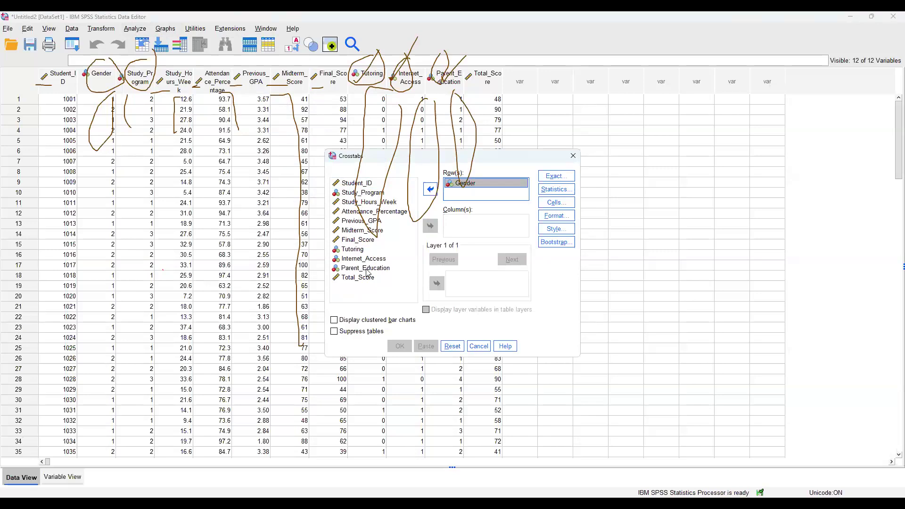
{"action": "left_click", "coordinate": [353, 251]}
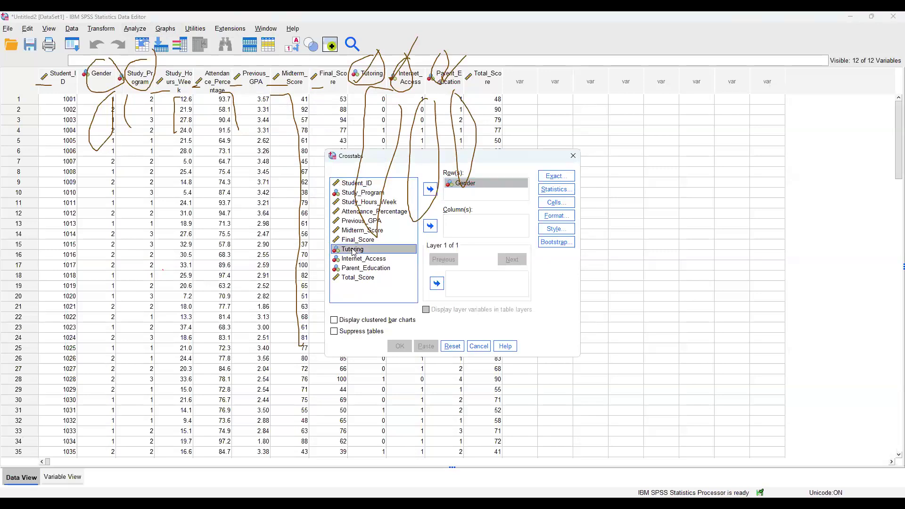
{"action": "left_click", "coordinate": [430, 228]}
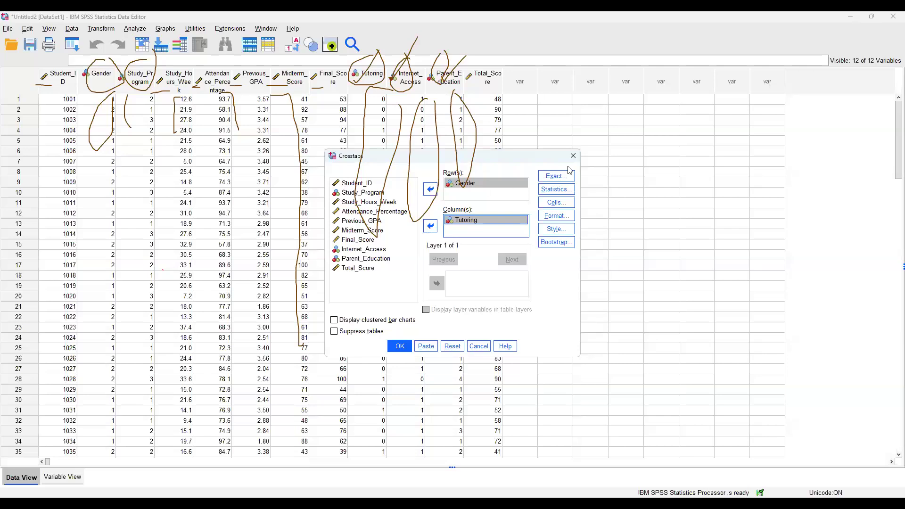
- Request the Chi-square statistic for the crosstab and run the analysis
{"action": "left_click", "coordinate": [556, 193]}
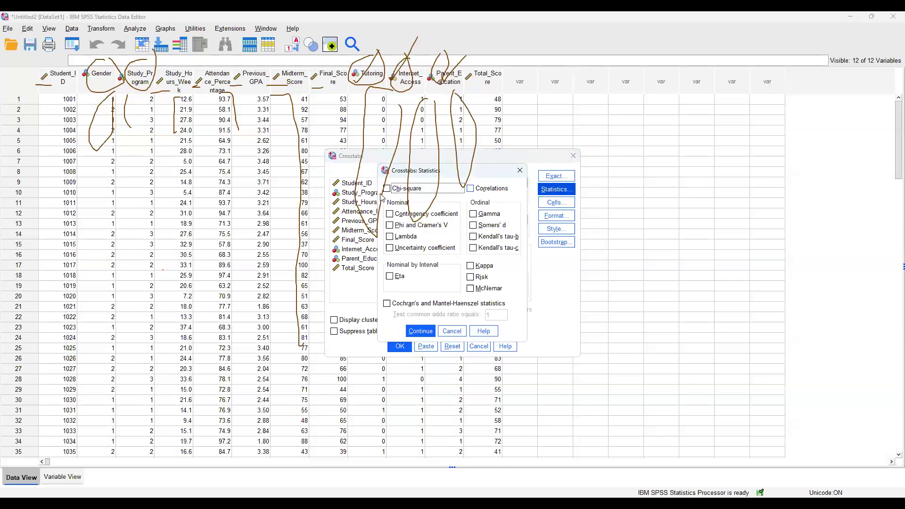
{"action": "left_click", "coordinate": [391, 189]}
{"action": "left_click", "coordinate": [416, 331]}
{"action": "left_click", "coordinate": [399, 345]}
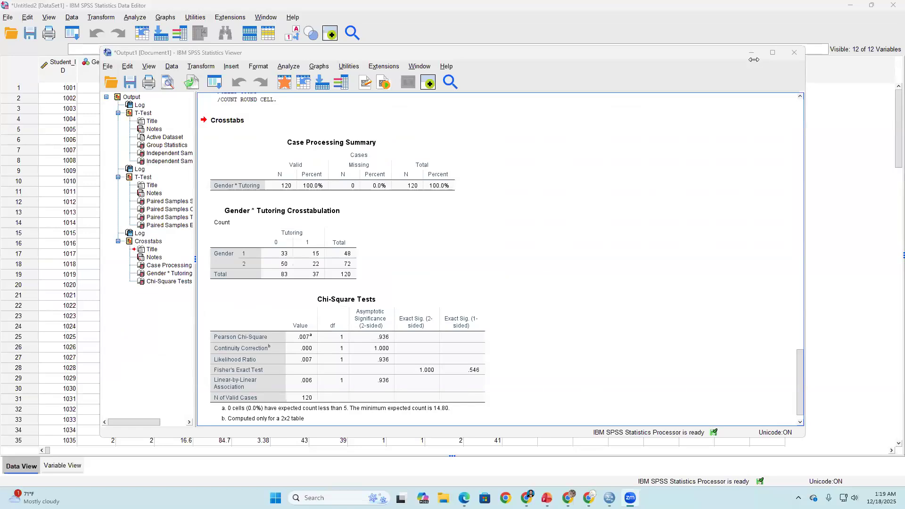
- Reopen Crosstabs, check the Chi-square option under its statistics, and rerun the Gender by Tutoring analysis
{"action": "left_click", "coordinate": [125, 17]}
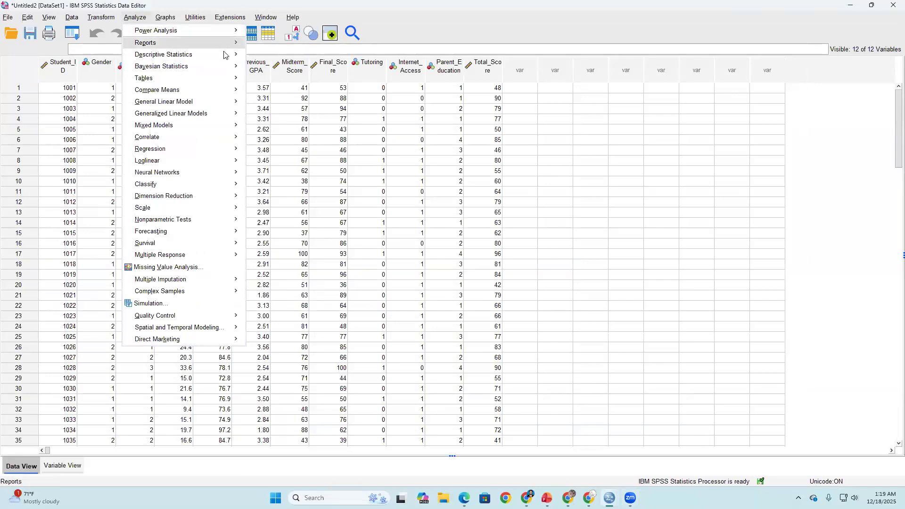
{"action": "left_click", "coordinate": [271, 94]}
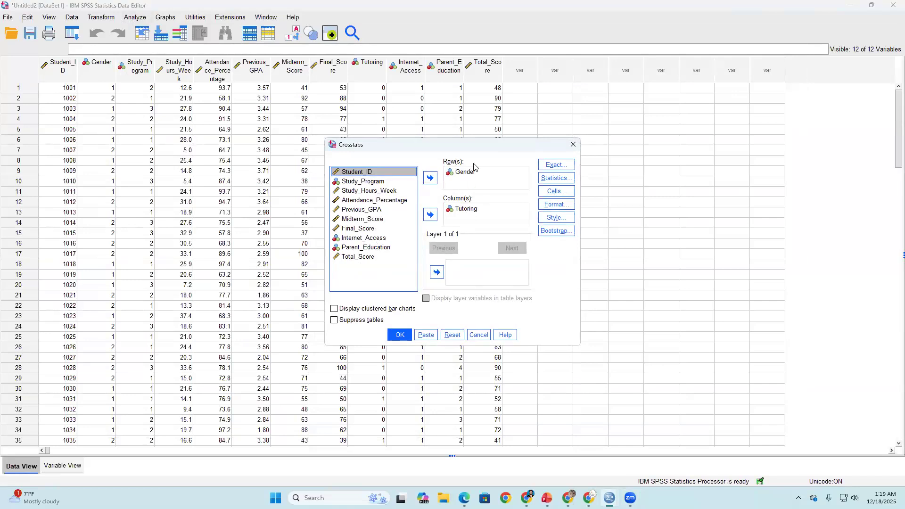
{"action": "left_click", "coordinate": [546, 183]}
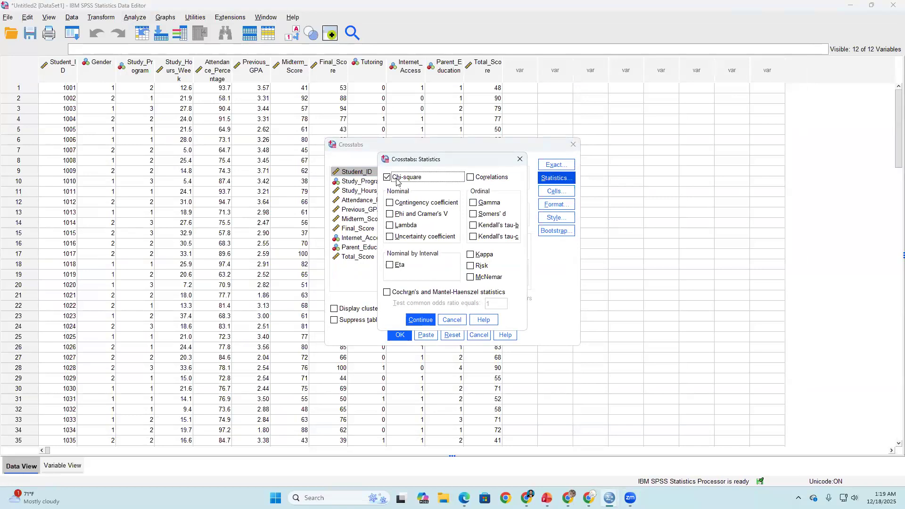
{"action": "left_click", "coordinate": [419, 320]}
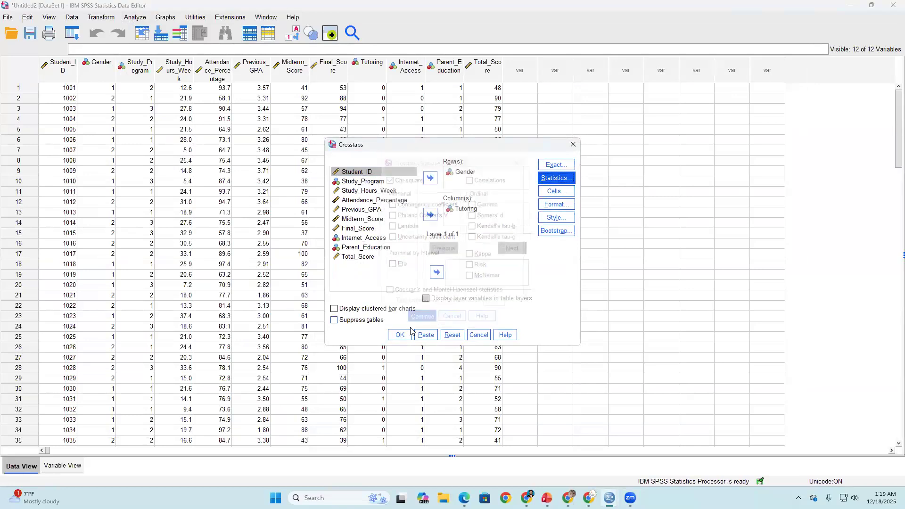
{"action": "left_click", "coordinate": [400, 335]}
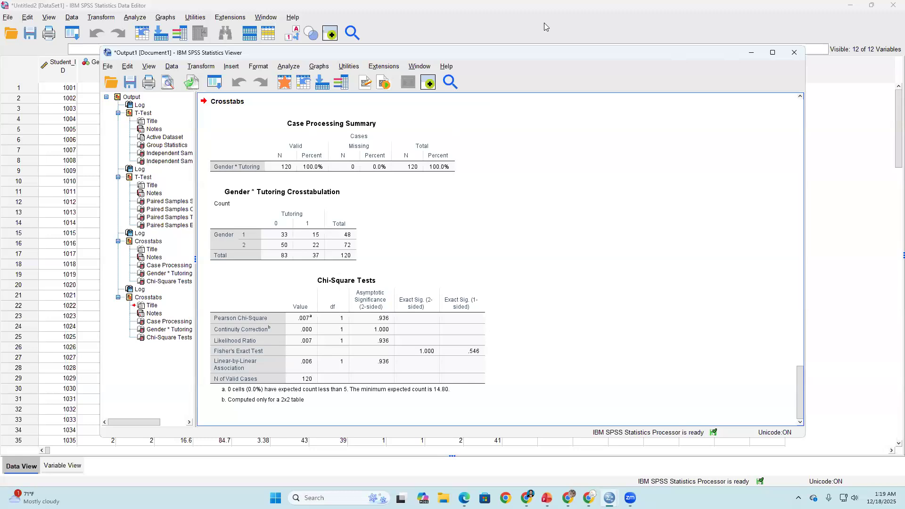
- Circle the Pearson Chi-Square value and significance, and handwrite an encircled "p = 0.936" note linked by an arrow
{"action": "mouse_move", "coordinate": [295, 300]}
{"action": "left_mouse_down"}
{"action": "mouse_move", "coordinate": [311, 322]}
{"action": "mouse_move", "coordinate": [322, 306]}
{"action": "left_mouse_up"}
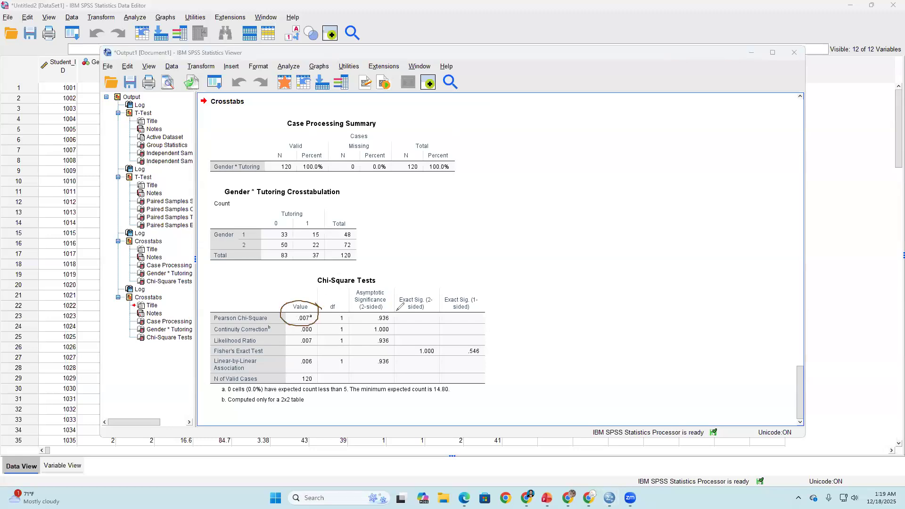
{"action": "mouse_move", "coordinate": [397, 310]}
{"action": "left_mouse_down"}
{"action": "mouse_move", "coordinate": [357, 316]}
{"action": "mouse_move", "coordinate": [377, 325]}
{"action": "mouse_move", "coordinate": [372, 308]}
{"action": "mouse_move", "coordinate": [430, 257]}
{"action": "mouse_move", "coordinate": [428, 292]}
{"action": "left_mouse_up"}
{"action": "mouse_move", "coordinate": [482, 217]}
{"action": "left_mouse_down"}
{"action": "mouse_move", "coordinate": [486, 253]}
{"action": "mouse_move", "coordinate": [483, 234]}
{"action": "left_mouse_up"}
{"action": "left_click_drag", "start_coordinate": [498, 223], "coordinate": [503, 223]}
{"action": "mouse_move", "coordinate": [499, 227]}
{"action": "left_mouse_down"}
{"action": "mouse_move", "coordinate": [524, 234]}
{"action": "mouse_move", "coordinate": [534, 215]}
{"action": "mouse_move", "coordinate": [575, 238]}
{"action": "left_mouse_up"}
{"action": "left_click_drag", "start_coordinate": [585, 206], "coordinate": [589, 233]}
{"action": "left_click", "coordinate": [611, 200]}
{"action": "left_click_drag", "start_coordinate": [611, 202], "coordinate": [606, 231]}
{"action": "mouse_move", "coordinate": [661, 187]}
{"action": "left_mouse_down"}
{"action": "mouse_move", "coordinate": [466, 191]}
{"action": "mouse_move", "coordinate": [613, 254]}
{"action": "mouse_move", "coordinate": [609, 151]}
{"action": "left_mouse_up"}
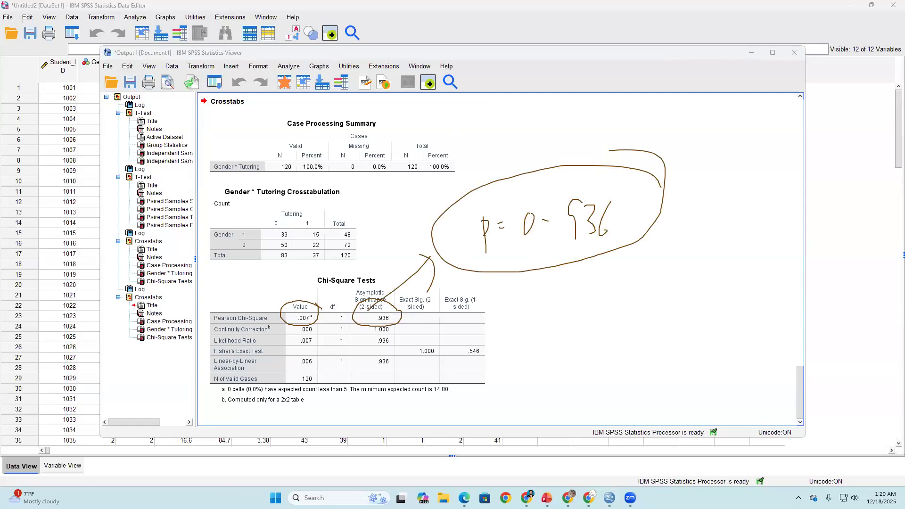
- Handwrite "α = 0.05" below the p-value note and draw an arrow up to that note
{"action": "mouse_move", "coordinate": [554, 285]}
{"action": "left_mouse_down"}
{"action": "mouse_move", "coordinate": [530, 318]}
{"action": "mouse_move", "coordinate": [558, 316]}
{"action": "left_mouse_up"}
{"action": "left_click_drag", "start_coordinate": [565, 302], "coordinate": [578, 312]}
{"action": "mouse_move", "coordinate": [621, 282]}
{"action": "left_mouse_down"}
{"action": "mouse_move", "coordinate": [661, 275]}
{"action": "mouse_move", "coordinate": [682, 290]}
{"action": "left_mouse_up"}
{"action": "left_click", "coordinate": [647, 289]}
{"action": "left_click_drag", "start_coordinate": [698, 250], "coordinate": [684, 270]}
{"action": "mouse_move", "coordinate": [615, 278]}
{"action": "left_mouse_down"}
{"action": "mouse_move", "coordinate": [609, 288]}
{"action": "mouse_move", "coordinate": [628, 290]}
{"action": "mouse_move", "coordinate": [622, 279]}
{"action": "left_mouse_up"}
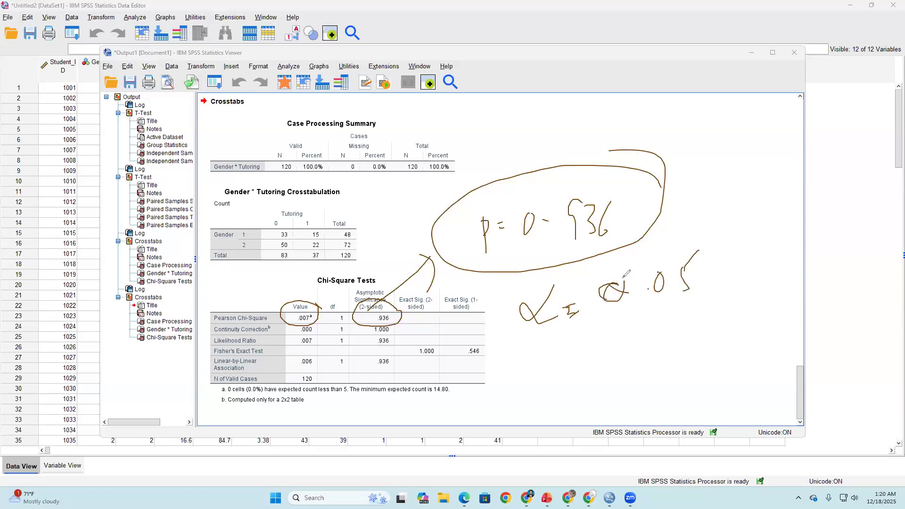
{"action": "left_click", "coordinate": [640, 289]}
{"action": "left_click_drag", "start_coordinate": [621, 249], "coordinate": [642, 260]}
{"action": "left_click_drag", "start_coordinate": [621, 247], "coordinate": [623, 268]}
- Tick the Gender * Tutoring Crosstabulation title and handwrite "There is no relation" above the p-value note
{"action": "left_click_drag", "start_coordinate": [329, 177], "coordinate": [453, 137]}
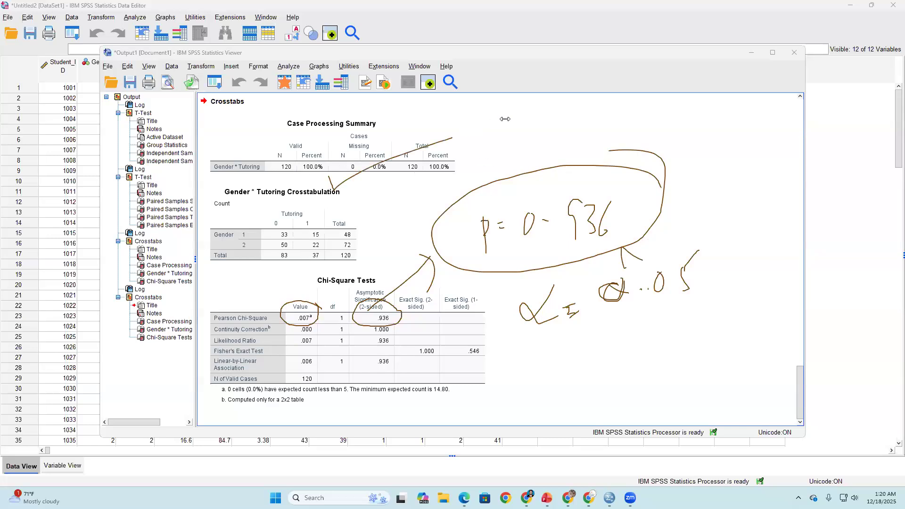
{"action": "mouse_move", "coordinate": [486, 113]}
{"action": "left_mouse_down"}
{"action": "mouse_move", "coordinate": [499, 143]}
{"action": "mouse_move", "coordinate": [522, 132]}
{"action": "mouse_move", "coordinate": [562, 132]}
{"action": "mouse_move", "coordinate": [564, 143]}
{"action": "left_mouse_up"}
{"action": "mouse_move", "coordinate": [585, 120]}
{"action": "left_mouse_down"}
{"action": "mouse_move", "coordinate": [583, 144]}
{"action": "mouse_move", "coordinate": [642, 135]}
{"action": "mouse_move", "coordinate": [654, 121]}
{"action": "left_mouse_up"}
{"action": "left_click_drag", "start_coordinate": [592, 172], "coordinate": [601, 185]}
{"action": "mouse_move", "coordinate": [608, 152]}
{"action": "left_mouse_down"}
{"action": "mouse_move", "coordinate": [659, 160]}
{"action": "mouse_move", "coordinate": [670, 144]}
{"action": "left_mouse_up"}
{"action": "left_click", "coordinate": [678, 141]}
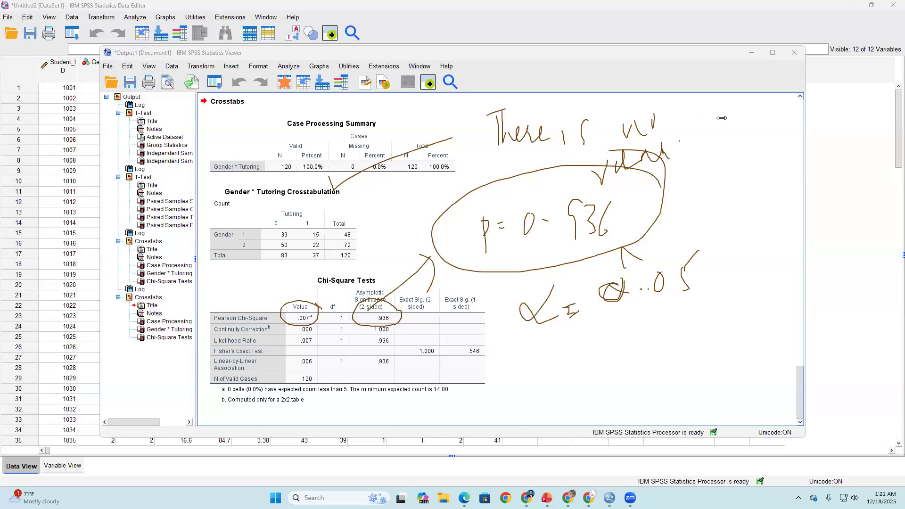
- Circle the crosstabulation's cell counts, handwrite "less than" above them, and encircle the whole table
{"action": "mouse_move", "coordinate": [305, 218]}
{"action": "left_mouse_down"}
{"action": "mouse_move", "coordinate": [255, 218]}
{"action": "mouse_move", "coordinate": [280, 252]}
{"action": "mouse_move", "coordinate": [322, 249]}
{"action": "mouse_move", "coordinate": [304, 213]}
{"action": "left_mouse_up"}
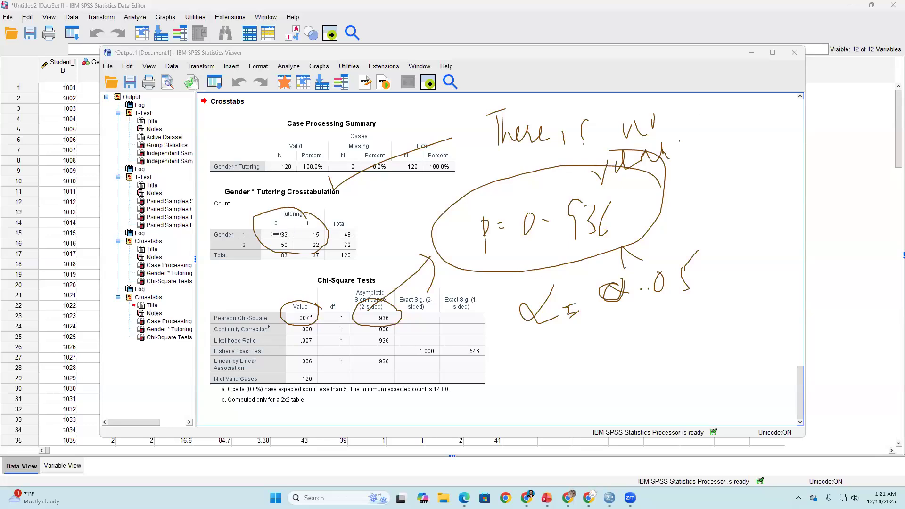
{"action": "mouse_move", "coordinate": [223, 210]}
{"action": "left_mouse_down"}
{"action": "mouse_move", "coordinate": [232, 218]}
{"action": "mouse_move", "coordinate": [283, 193]}
{"action": "mouse_move", "coordinate": [283, 210]}
{"action": "mouse_move", "coordinate": [308, 204]}
{"action": "left_mouse_up"}
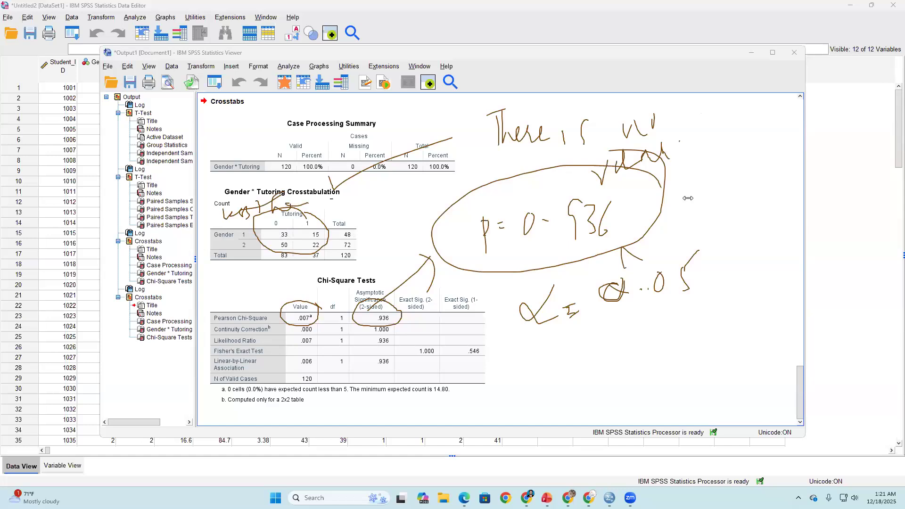
{"action": "mouse_move", "coordinate": [358, 193]}
{"action": "left_mouse_down"}
{"action": "mouse_move", "coordinate": [261, 168]}
{"action": "mouse_move", "coordinate": [315, 283]}
{"action": "mouse_move", "coordinate": [332, 146]}
{"action": "left_mouse_up"}
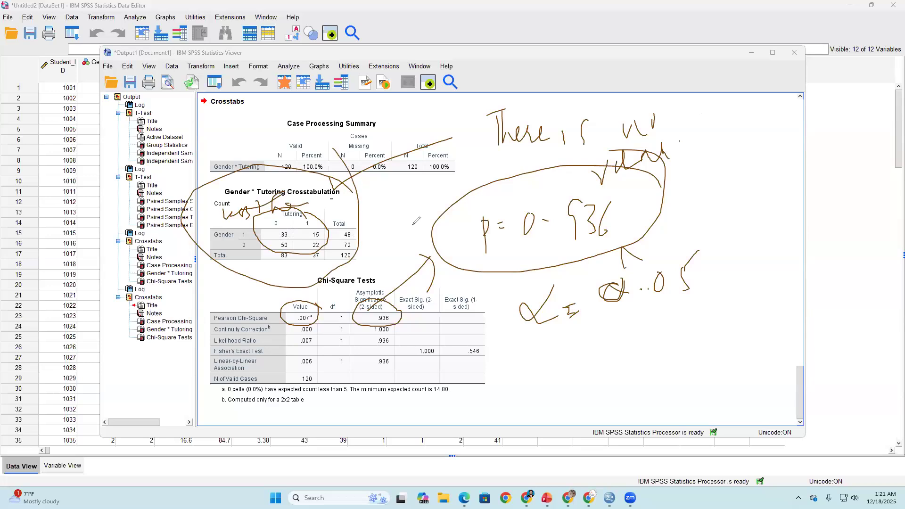
- Handwrite "Less 5" linked to the cell counts, and mark the Pearson and Fisher's Exact Test rows with arrows, circling Fisher's
{"action": "left_click_drag", "start_coordinate": [311, 228], "coordinate": [374, 189]}
{"action": "left_click_drag", "start_coordinate": [195, 323], "coordinate": [230, 326]}
{"action": "mouse_move", "coordinate": [375, 184]}
{"action": "left_mouse_down"}
{"action": "mouse_move", "coordinate": [393, 221]}
{"action": "mouse_move", "coordinate": [424, 218]}
{"action": "left_mouse_up"}
{"action": "mouse_move", "coordinate": [418, 187]}
{"action": "left_mouse_down"}
{"action": "mouse_move", "coordinate": [416, 204]}
{"action": "mouse_move", "coordinate": [427, 175]}
{"action": "left_mouse_up"}
{"action": "mouse_move", "coordinate": [407, 162]}
{"action": "left_mouse_down"}
{"action": "mouse_move", "coordinate": [408, 214]}
{"action": "mouse_move", "coordinate": [443, 198]}
{"action": "left_mouse_up"}
{"action": "mouse_move", "coordinate": [284, 340]}
{"action": "left_mouse_down"}
{"action": "mouse_move", "coordinate": [204, 353]}
{"action": "mouse_move", "coordinate": [503, 337]}
{"action": "mouse_move", "coordinate": [503, 349]}
{"action": "left_mouse_up"}
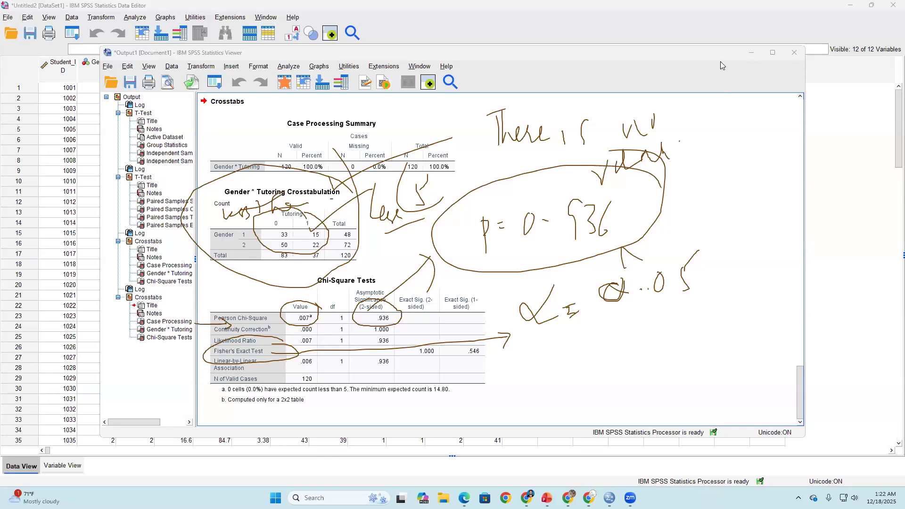
- Minimize the output viewer and switch to the spss_training_day2 deck in PowerPoint, showing slide 19, "Chi-Square: Assumptions"
{"action": "left_click", "coordinate": [751, 52]}
{"action": "mouse_move", "coordinate": [547, 498]}
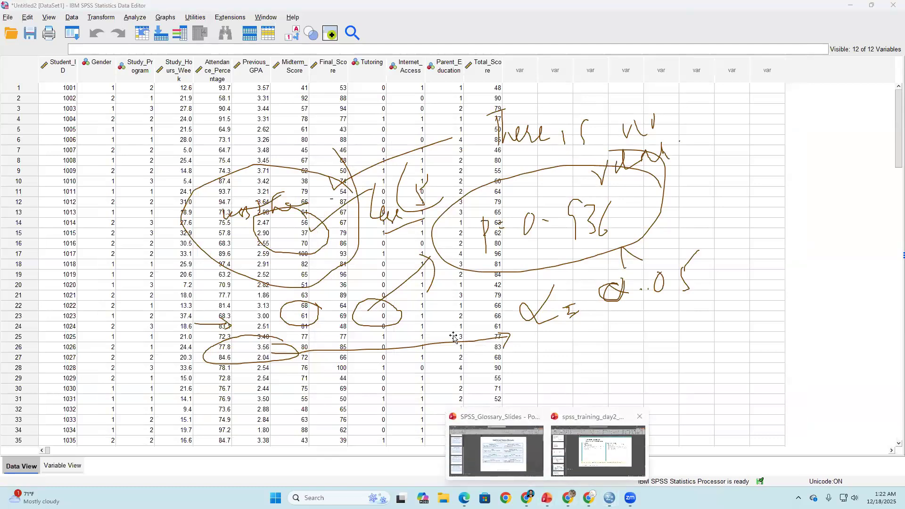
{"action": "left_click", "coordinate": [568, 430]}
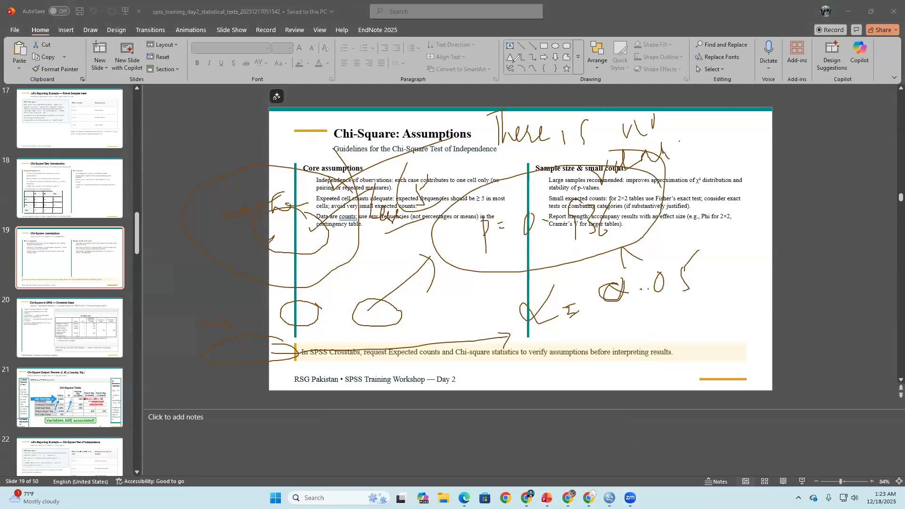
- Erase the handwritten annotations covering the "Chi-Square: Assumptions" slide
{"action": "mouse_move", "coordinate": [302, 216]}
{"action": "left_mouse_down"}
{"action": "mouse_move", "coordinate": [359, 184]}
{"action": "mouse_move", "coordinate": [282, 235]}
{"action": "mouse_move", "coordinate": [201, 224]}
{"action": "mouse_move", "coordinate": [409, 347]}
{"action": "left_mouse_up"}
{"action": "left_click", "coordinate": [409, 346]}
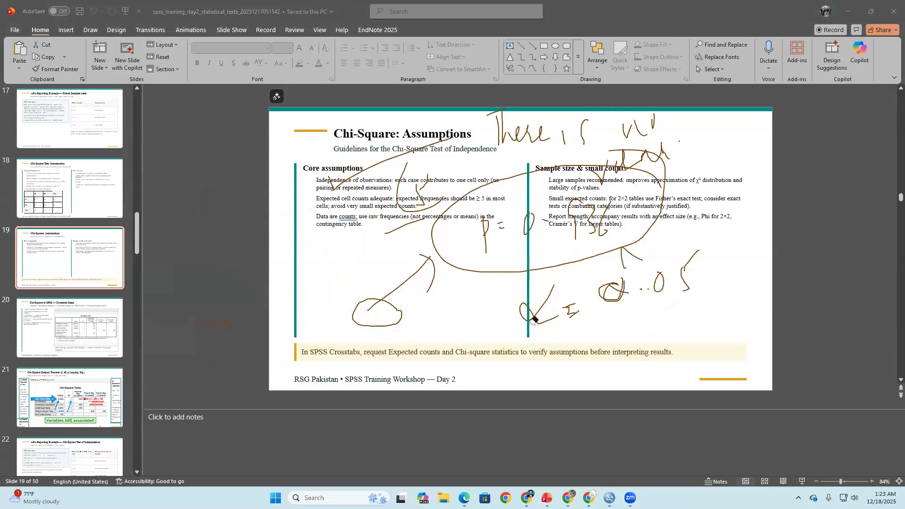
{"action": "mouse_move", "coordinate": [678, 215]}
{"action": "left_mouse_down"}
{"action": "mouse_move", "coordinate": [700, 187]}
{"action": "mouse_move", "coordinate": [583, 273]}
{"action": "mouse_move", "coordinate": [665, 242]}
{"action": "mouse_move", "coordinate": [316, 193]}
{"action": "mouse_move", "coordinate": [341, 246]}
{"action": "left_mouse_up"}
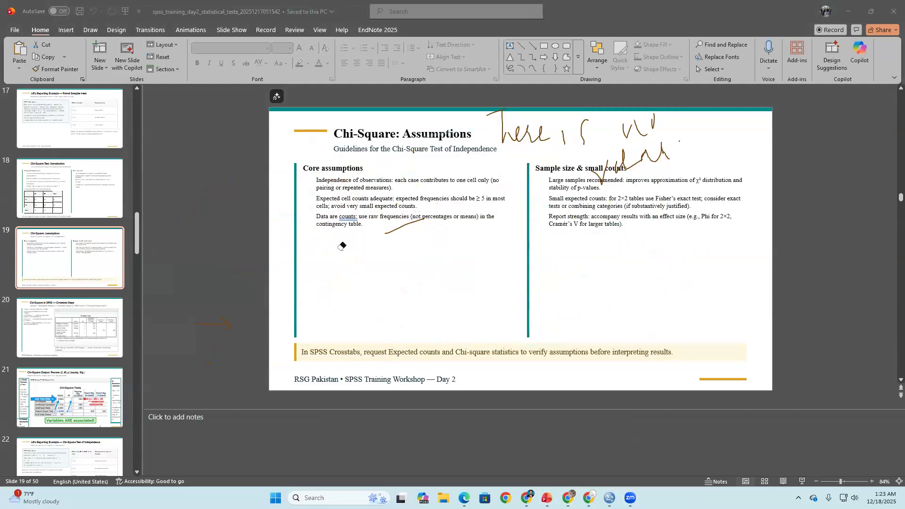
{"action": "mouse_move", "coordinate": [492, 137]}
{"action": "left_mouse_down"}
{"action": "mouse_move", "coordinate": [556, 134]}
{"action": "mouse_move", "coordinate": [507, 204]}
{"action": "left_mouse_up"}
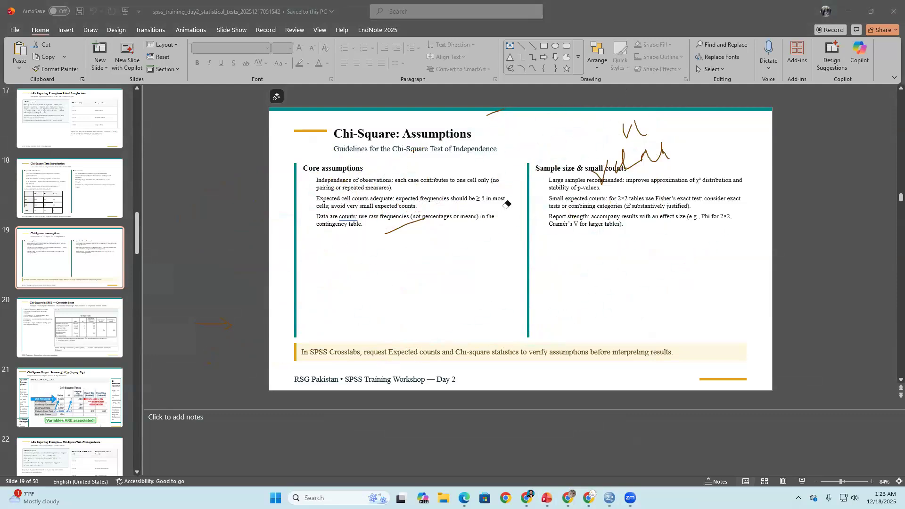
{"action": "left_click_drag", "start_coordinate": [608, 175], "coordinate": [660, 142]}
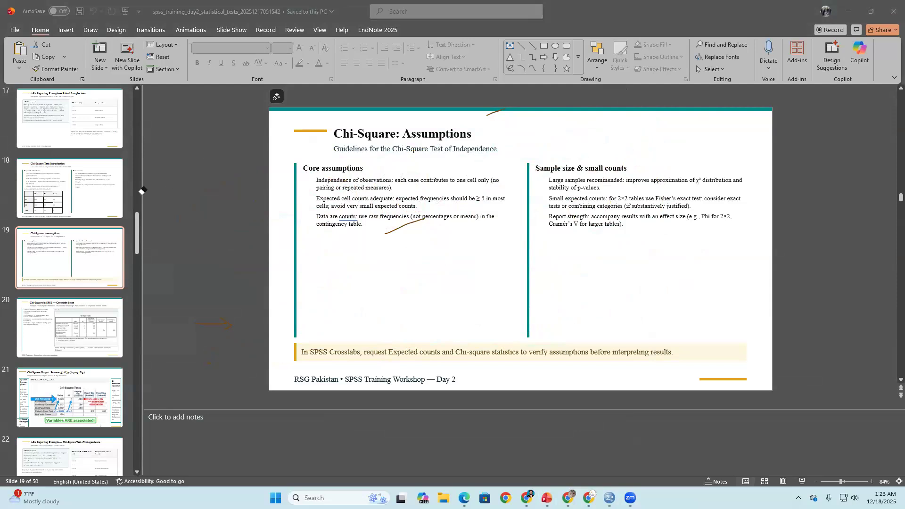
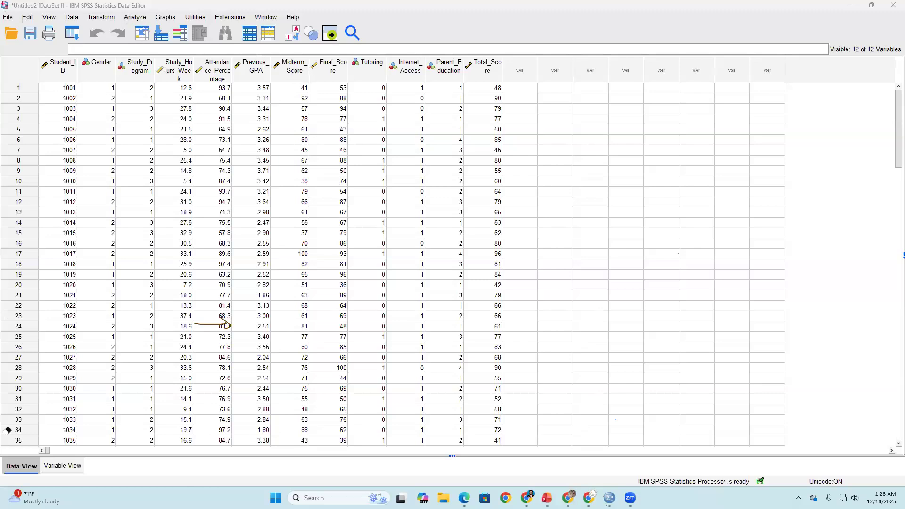
- Run a two-tailed bivariate correlation of Study_Hours_Week and Midterm_Score with both Pearson and Spearman coefficients
{"action": "left_click", "coordinate": [128, 17]}
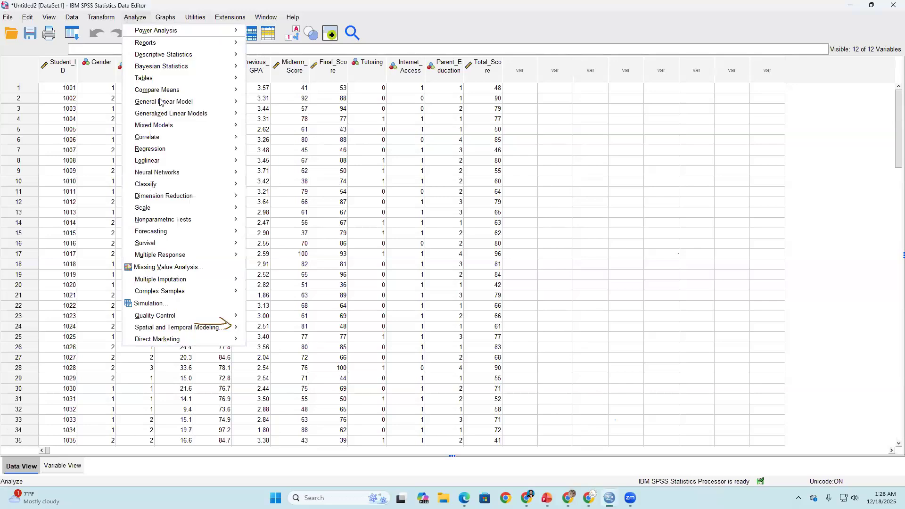
{"action": "mouse_move", "coordinate": [164, 196]}
{"action": "left_click", "coordinate": [162, 103]}
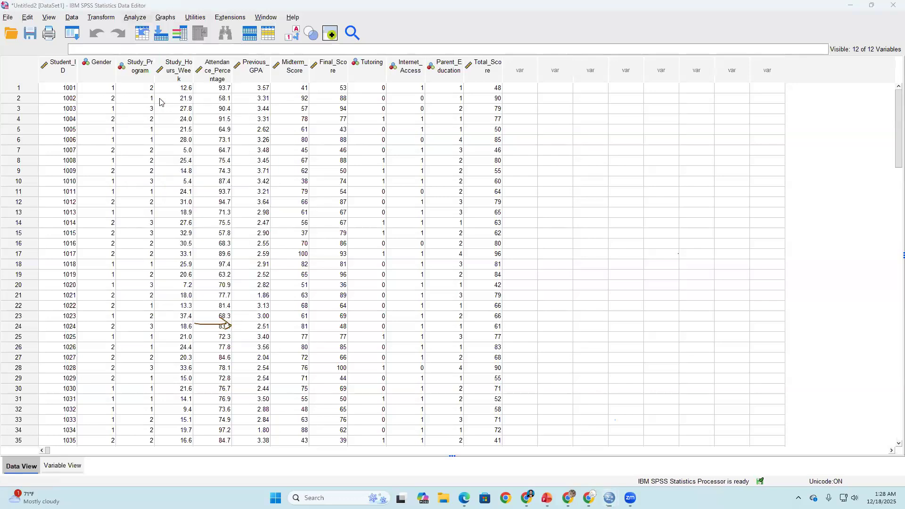
{"action": "left_click", "coordinate": [135, 17]}
{"action": "mouse_move", "coordinate": [232, 139]}
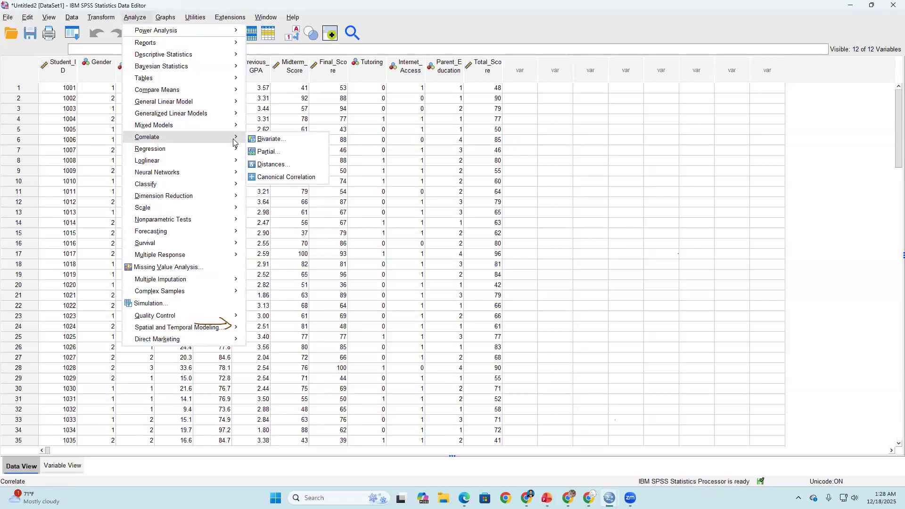
{"action": "left_click", "coordinate": [279, 141]}
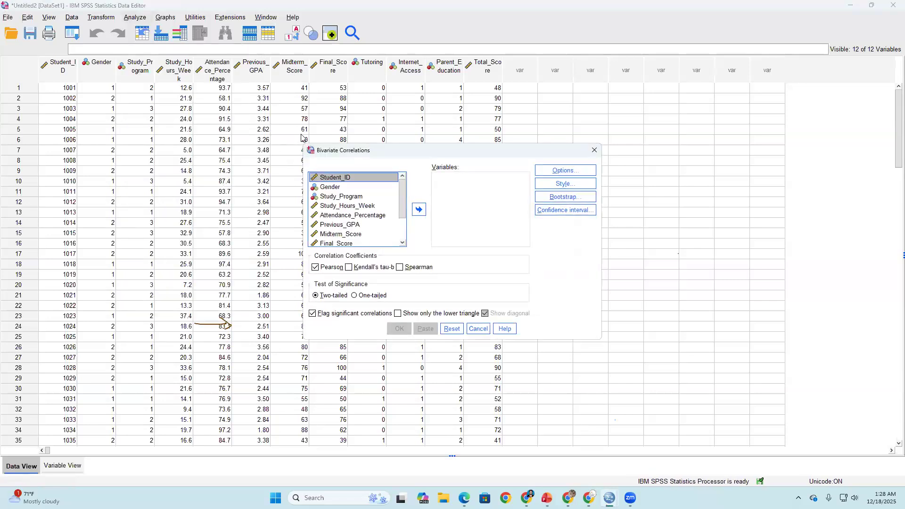
{"action": "left_click", "coordinate": [355, 206]}
{"action": "left_click", "coordinate": [418, 209]}
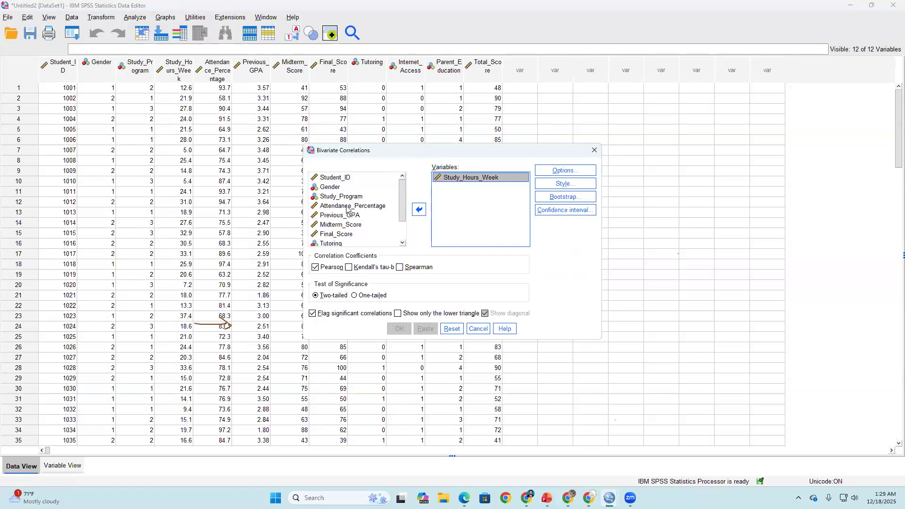
{"action": "left_click", "coordinate": [346, 225]}
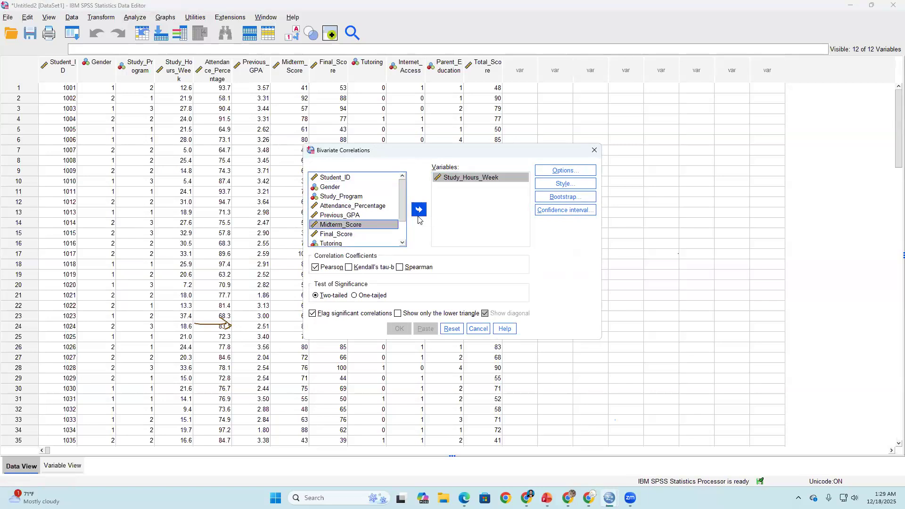
{"action": "left_click", "coordinate": [418, 210]}
{"action": "left_click", "coordinate": [400, 267]}
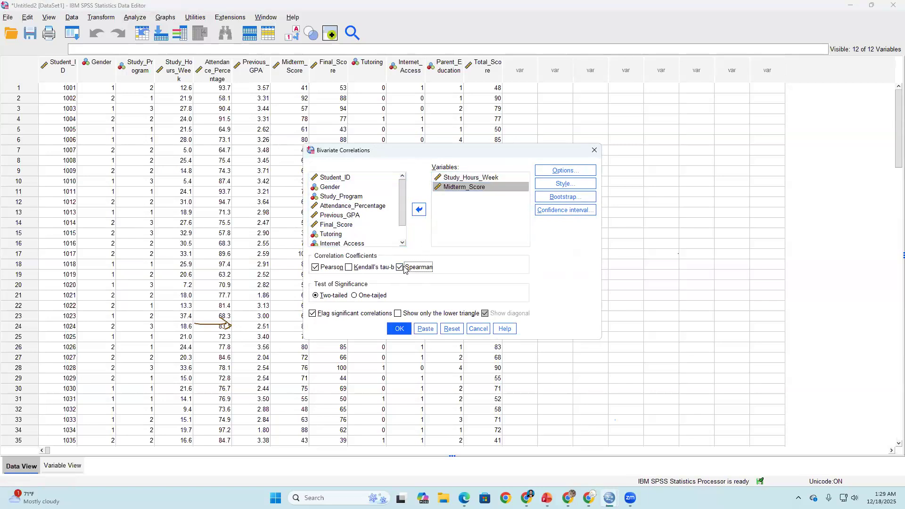
{"action": "left_click", "coordinate": [398, 329]}
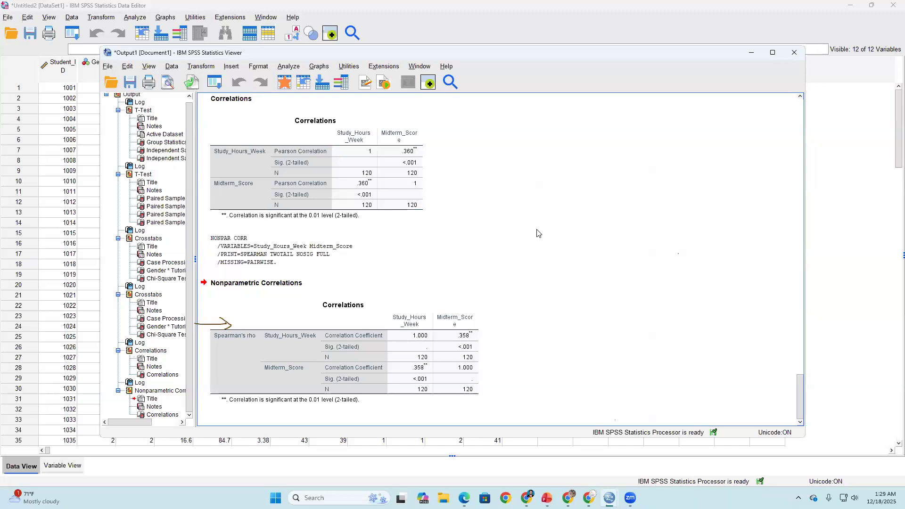
- Review the Pearson and Spearman correlation tables for study hours and midterm score, and minimize the output viewer
{"action": "left_click", "coordinate": [217, 286]}
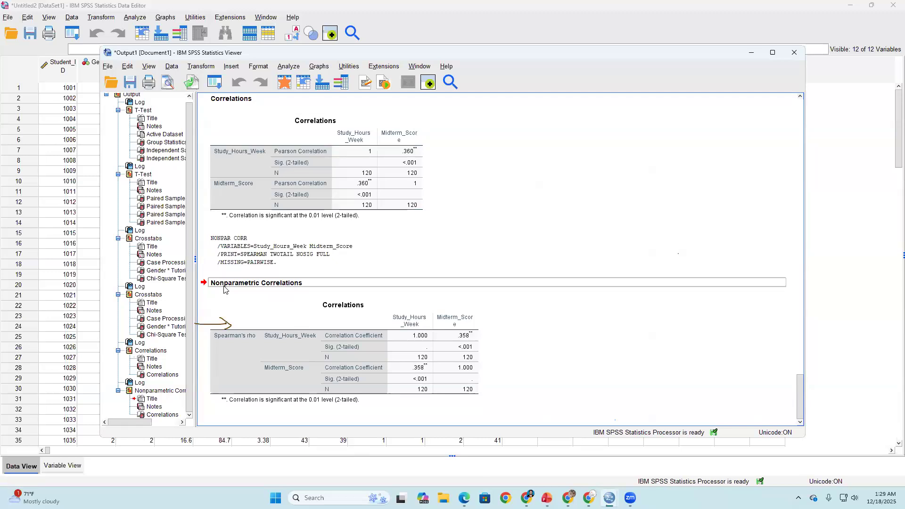
{"action": "left_click", "coordinate": [225, 310]}
{"action": "left_click", "coordinate": [266, 121]}
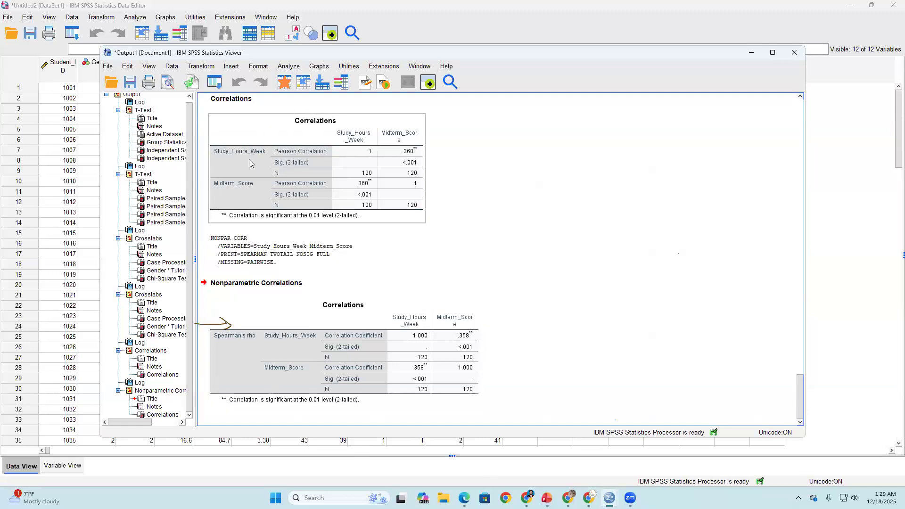
{"action": "left_click", "coordinate": [741, 98]}
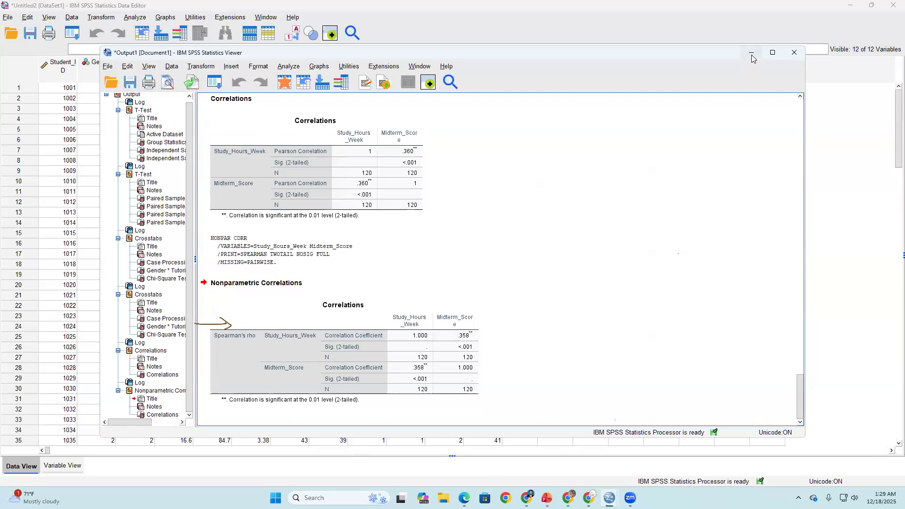
{"action": "left_click", "coordinate": [751, 54]}
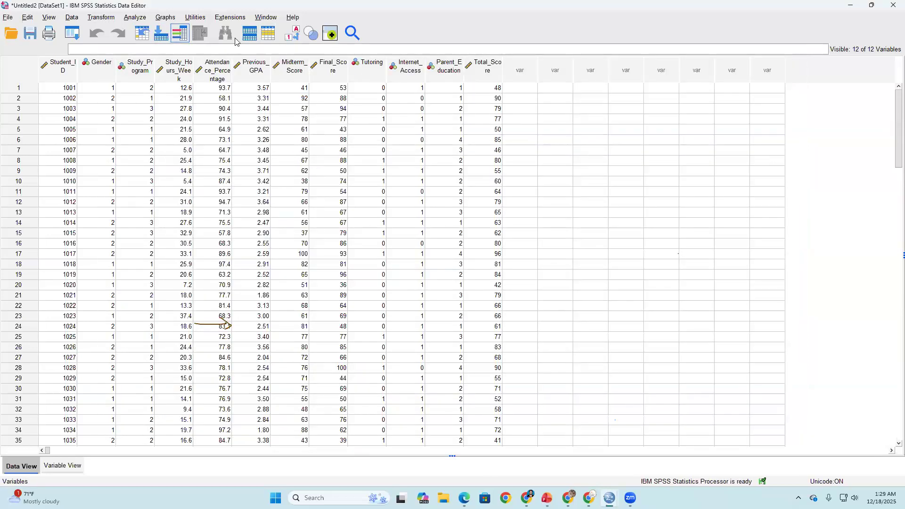
- Create a simple histogram with Study_Hours_Week on the X-axis using Chart Builder
{"action": "left_click", "coordinate": [163, 21]}
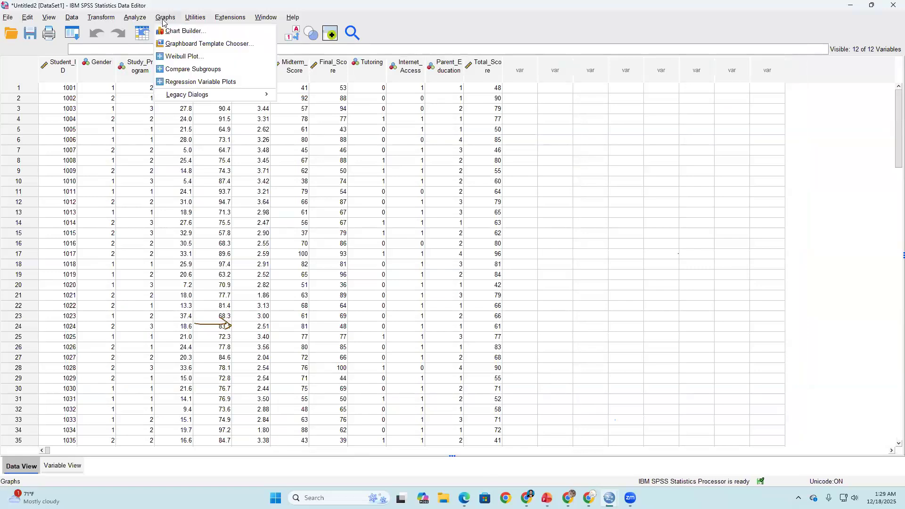
{"action": "left_click", "coordinate": [168, 31]}
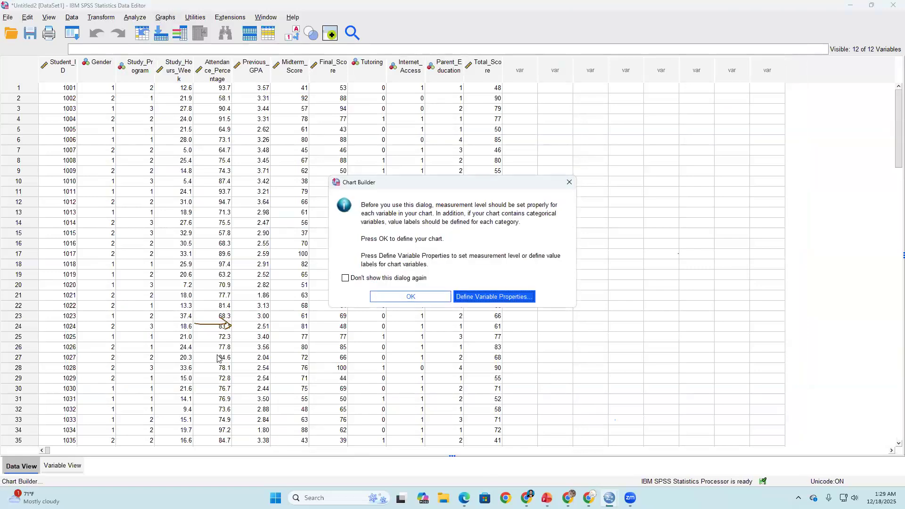
{"action": "left_click", "coordinate": [414, 297]}
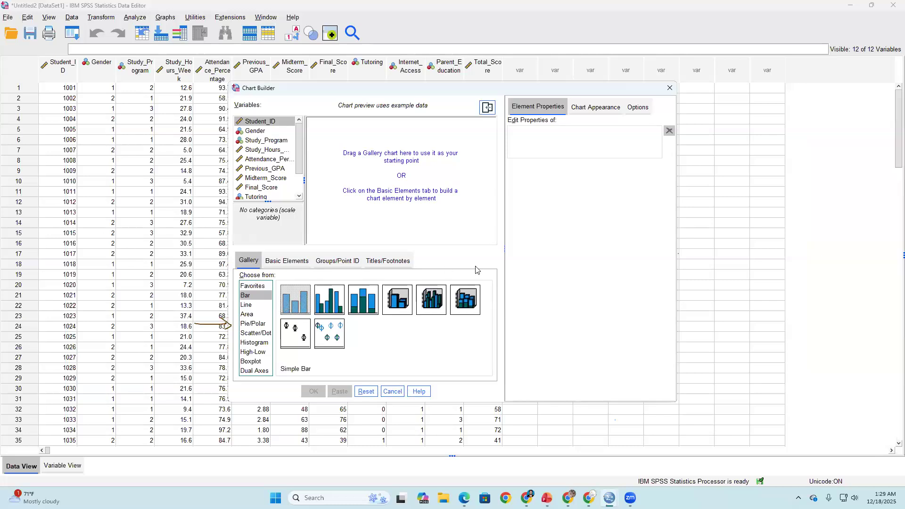
{"action": "left_click", "coordinate": [248, 344]}
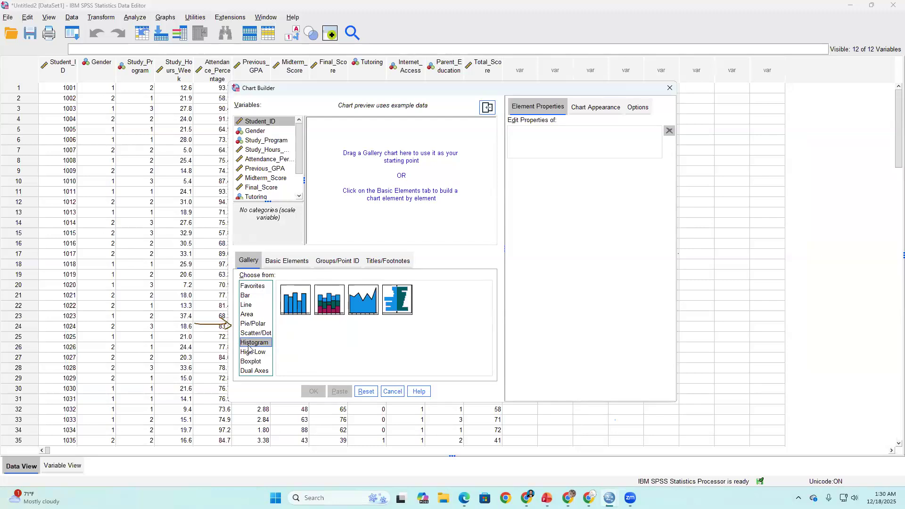
{"action": "left_click_drag", "start_coordinate": [300, 301], "coordinate": [376, 187]}
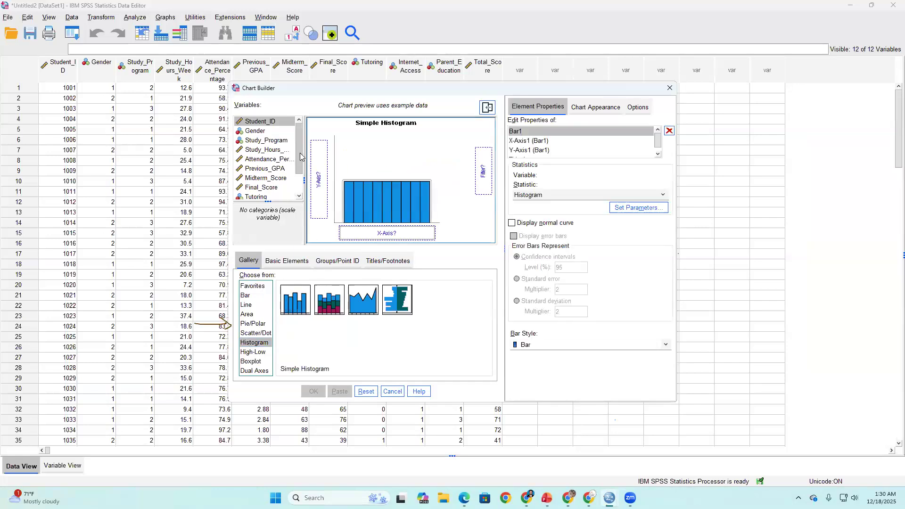
{"action": "scroll", "coordinate": [297, 162], "scroll_direction": "down", "scroll_amount": 1}
{"action": "scroll", "coordinate": [297, 160], "scroll_direction": "up", "scroll_amount": 1}
{"action": "left_click_drag", "start_coordinate": [264, 145], "coordinate": [373, 233]}
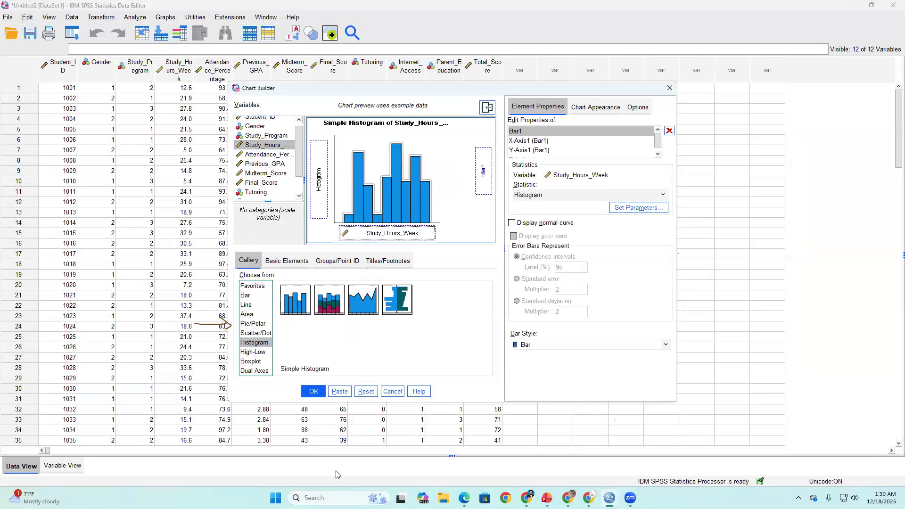
{"action": "left_click", "coordinate": [314, 391]}
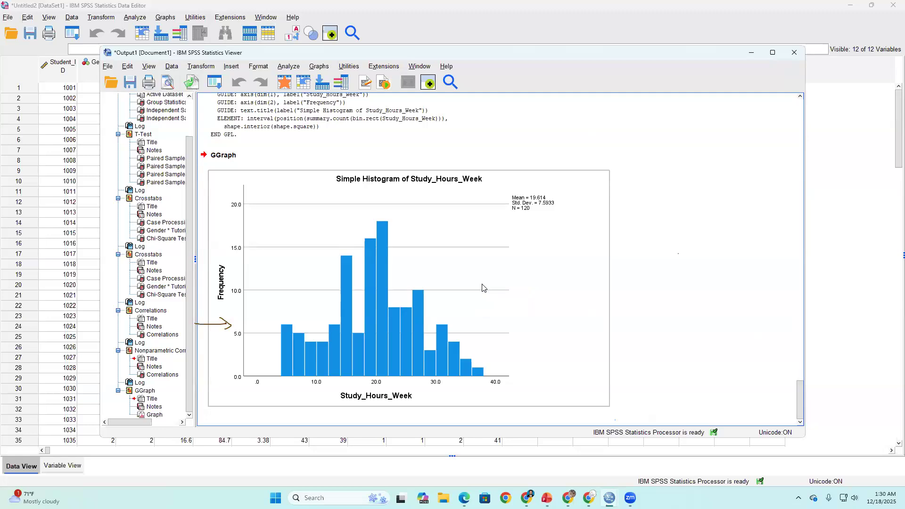
- Reset the chart definition and create a simple histogram with Midterm_Score on the X-axis
{"action": "left_click", "coordinate": [143, 18]}
{"action": "left_click", "coordinate": [135, 18]}
{"action": "mouse_move", "coordinate": [166, 55]}
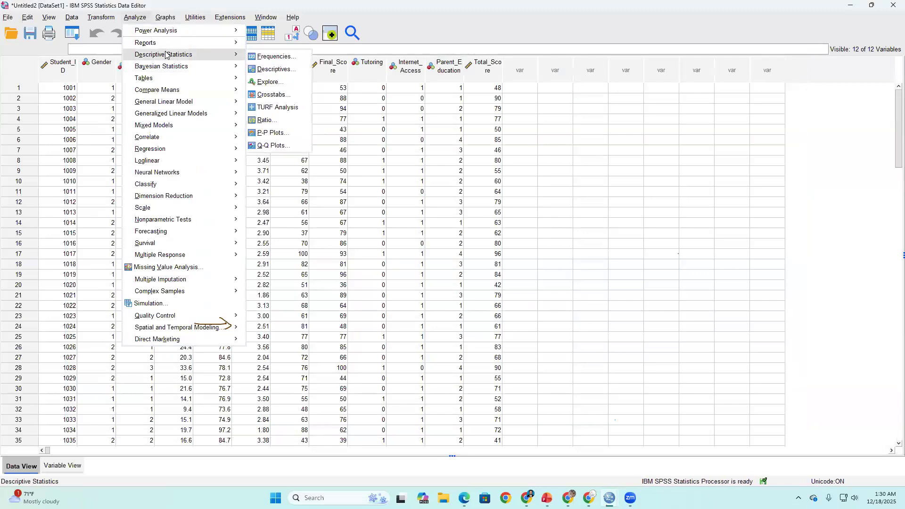
{"action": "mouse_move", "coordinate": [165, 18]}
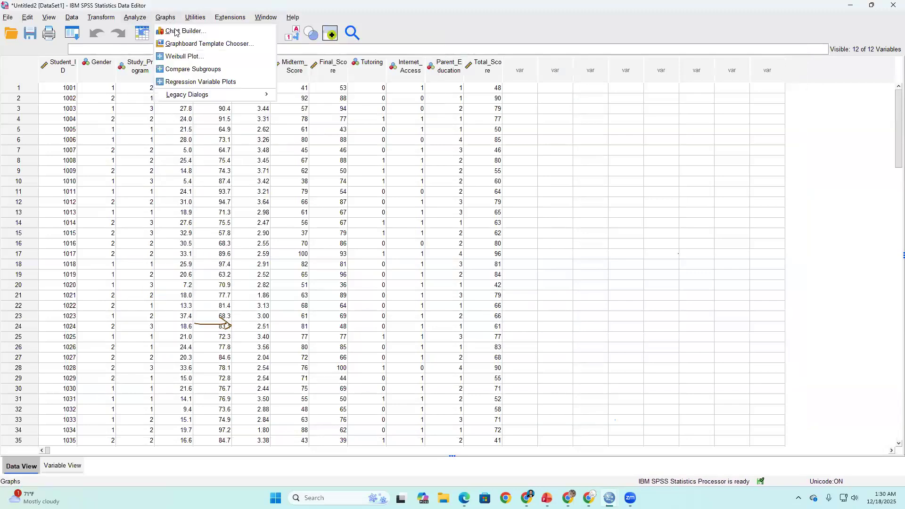
{"action": "left_click", "coordinate": [174, 32]}
{"action": "left_click", "coordinate": [435, 303]}
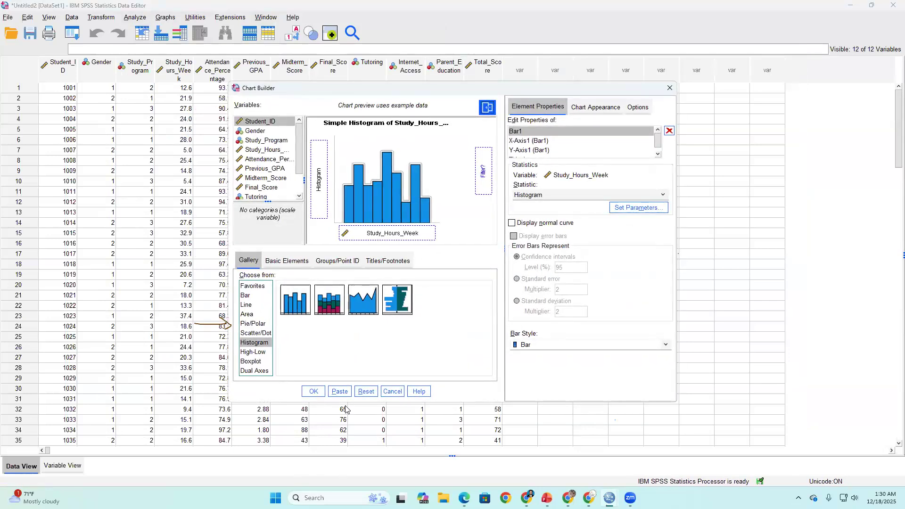
{"action": "left_click", "coordinate": [366, 391]}
{"action": "left_click_drag", "start_coordinate": [293, 314], "coordinate": [372, 170]}
{"action": "left_click_drag", "start_coordinate": [293, 150], "coordinate": [375, 232]}
{"action": "scroll", "coordinate": [298, 163], "scroll_direction": "down", "scroll_amount": 1}
{"action": "left_click", "coordinate": [267, 155]}
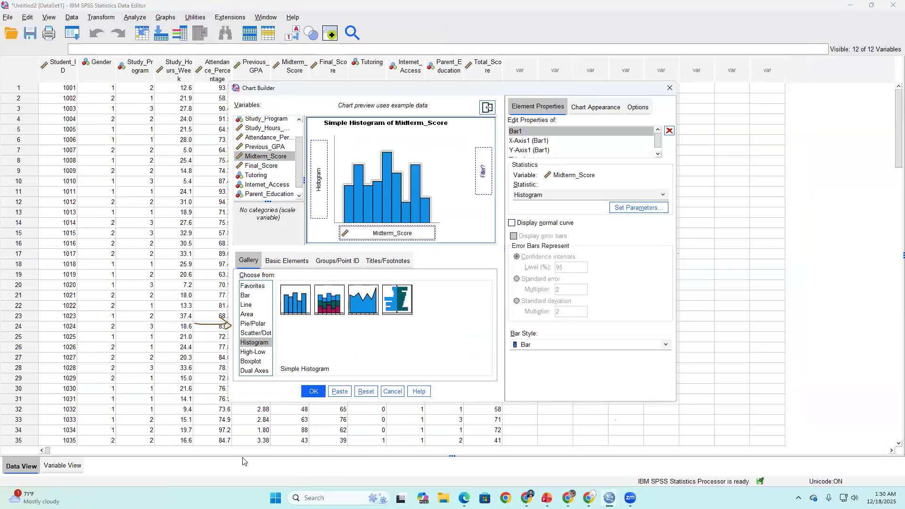
{"action": "left_click", "coordinate": [314, 391]}
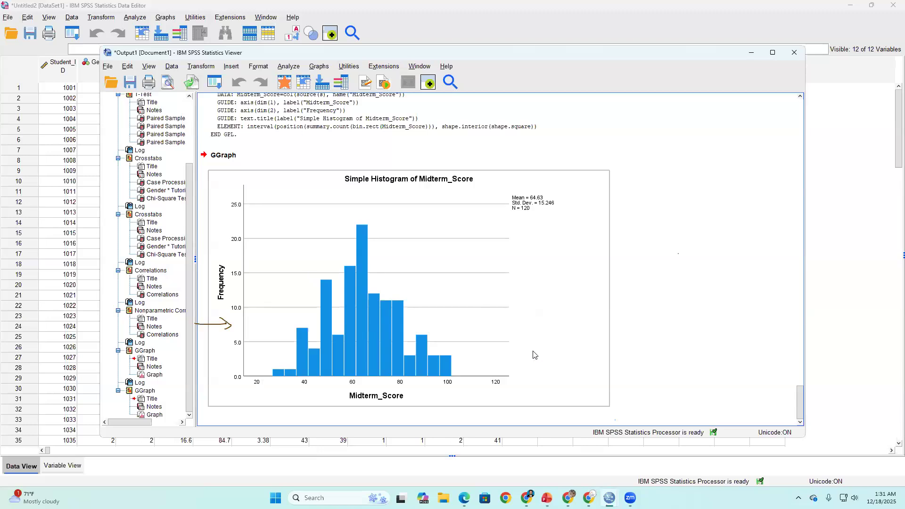
- Examine the Midterm_Score histogram and go back through the output to select the Pearson Correlations table
{"action": "double_click", "coordinate": [509, 350]}
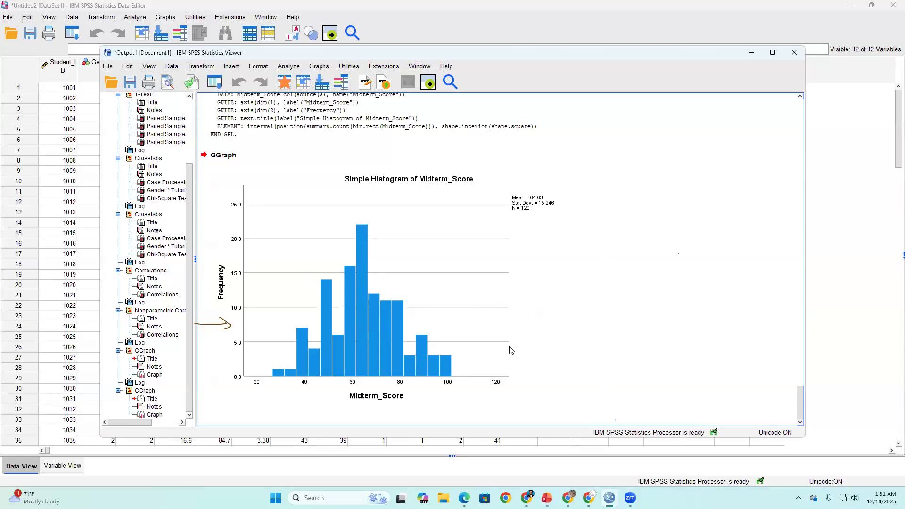
{"action": "left_click", "coordinate": [466, 367]}
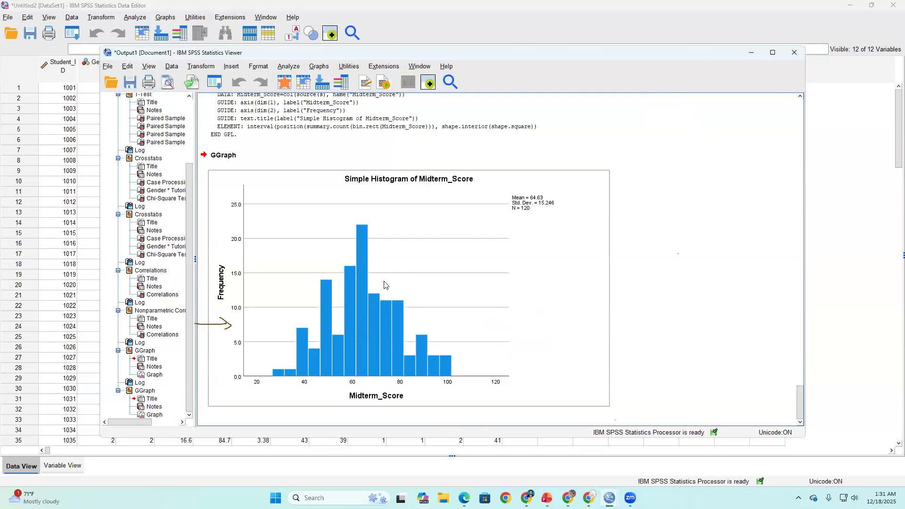
{"action": "scroll", "coordinate": [395, 268], "scroll_direction": "up", "scroll_amount": 5}
{"action": "scroll", "coordinate": [395, 267], "scroll_direction": "up", "scroll_amount": 10}
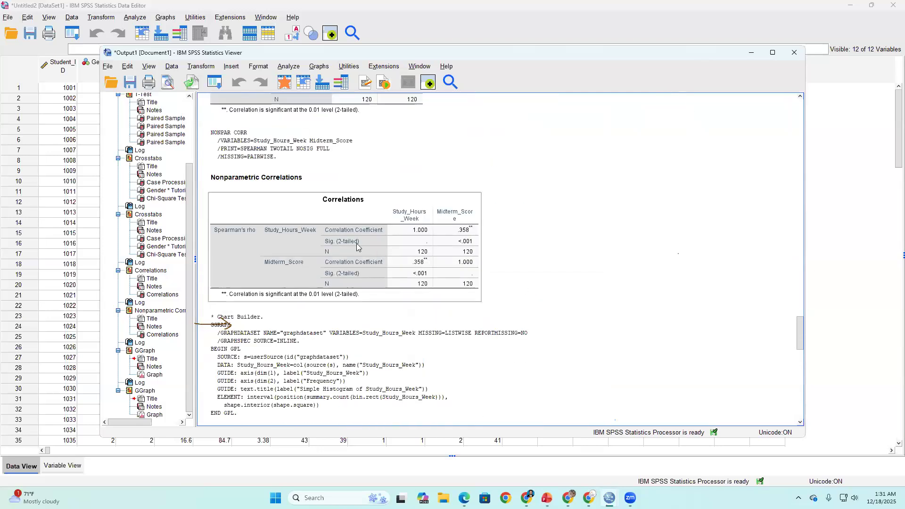
{"action": "left_click", "coordinate": [295, 177]}
{"action": "scroll", "coordinate": [296, 169], "scroll_direction": "up", "scroll_amount": 3}
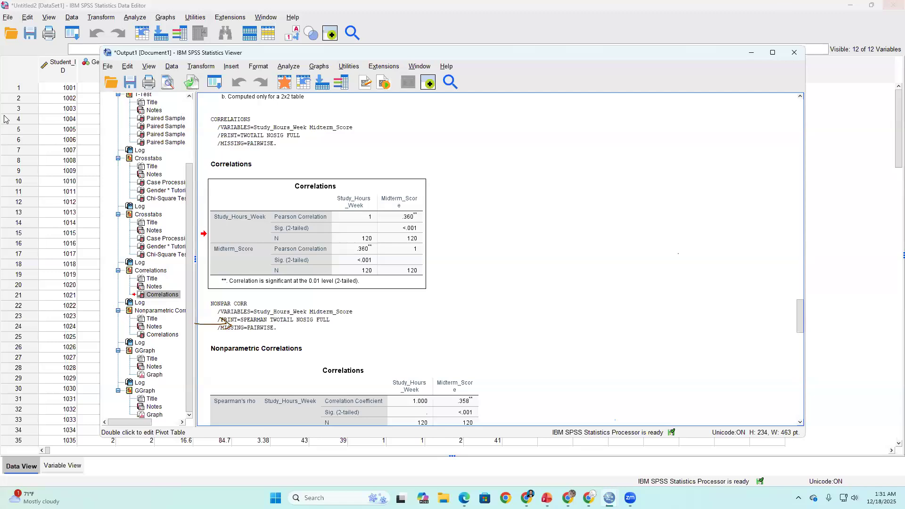
- Circle the coefficient 1, the Midterm_Score column heading and the Study_Hours_Week row label, with a line linking the coefficient to its row
{"action": "left_click", "coordinate": [548, 19]}
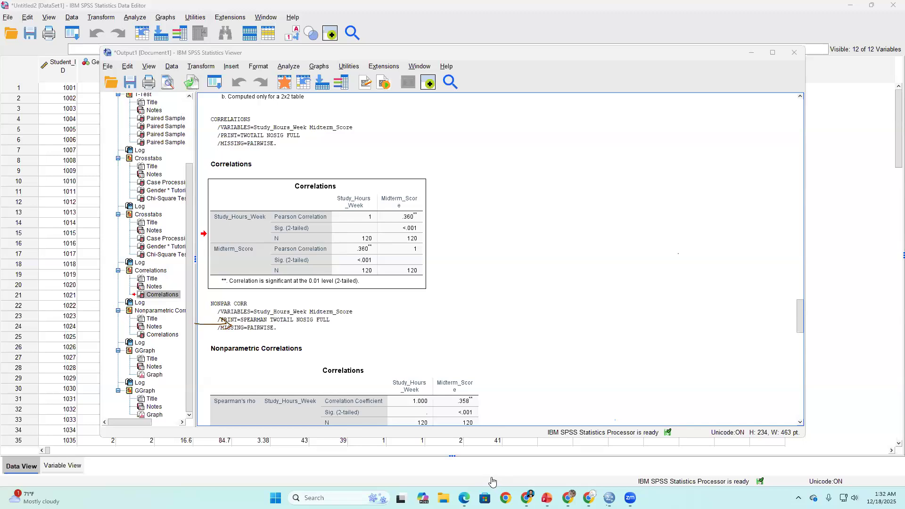
{"action": "left_click_drag", "start_coordinate": [374, 215], "coordinate": [237, 230]}
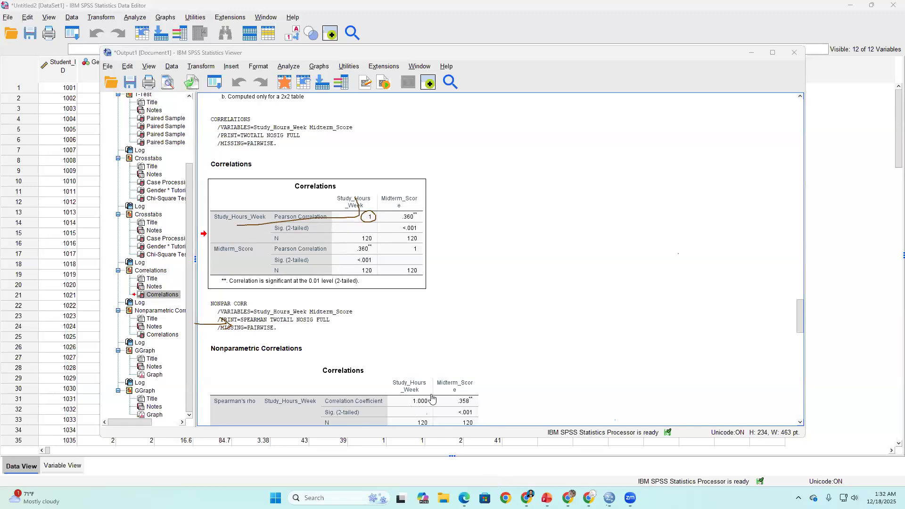
{"action": "mouse_move", "coordinate": [409, 189]}
{"action": "left_mouse_down"}
{"action": "mouse_move", "coordinate": [421, 213]}
{"action": "mouse_move", "coordinate": [427, 191]}
{"action": "left_mouse_up"}
{"action": "mouse_move", "coordinate": [246, 211]}
{"action": "left_mouse_down"}
{"action": "mouse_move", "coordinate": [217, 218]}
{"action": "mouse_move", "coordinate": [259, 220]}
{"action": "left_mouse_up"}
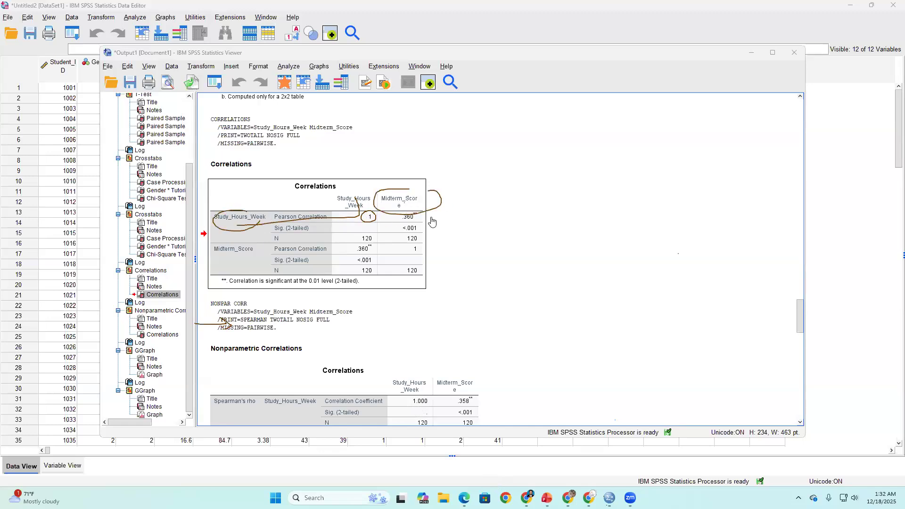
- Handwrite an underlined, encircled "+0.360" beside the Pearson table and circle the .360 coefficient in the Midterm_Score row
{"action": "mouse_move", "coordinate": [493, 225]}
{"action": "left_mouse_down"}
{"action": "mouse_move", "coordinate": [542, 221]}
{"action": "mouse_move", "coordinate": [542, 229]}
{"action": "left_mouse_up"}
{"action": "left_click_drag", "start_coordinate": [574, 192], "coordinate": [564, 216]}
{"action": "mouse_move", "coordinate": [584, 199]}
{"action": "left_mouse_down"}
{"action": "mouse_move", "coordinate": [578, 209]}
{"action": "mouse_move", "coordinate": [585, 198]}
{"action": "left_mouse_up"}
{"action": "mouse_move", "coordinate": [503, 220]}
{"action": "left_mouse_down"}
{"action": "mouse_move", "coordinate": [511, 219]}
{"action": "mouse_move", "coordinate": [443, 233]}
{"action": "mouse_move", "coordinate": [460, 242]}
{"action": "left_mouse_up"}
{"action": "left_click", "coordinate": [457, 221]}
{"action": "left_click_drag", "start_coordinate": [437, 257], "coordinate": [644, 214]}
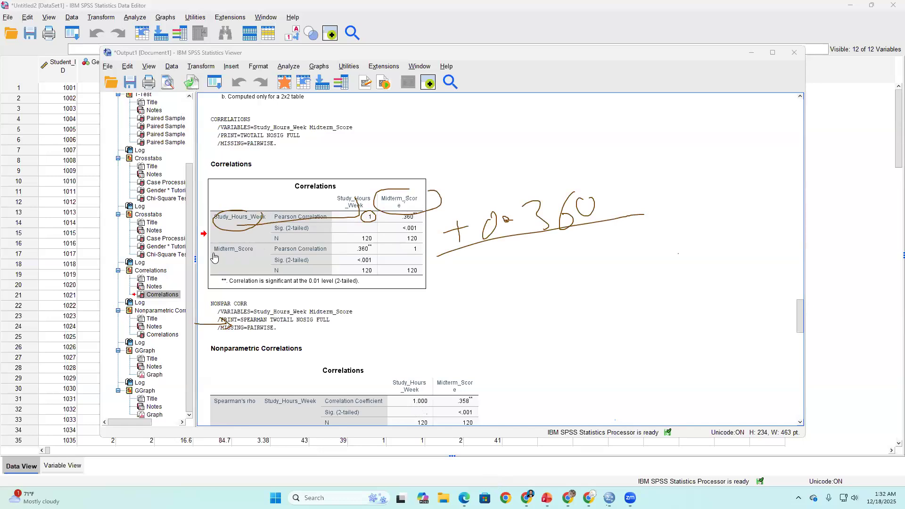
{"action": "mouse_move", "coordinate": [374, 240]}
{"action": "left_mouse_down"}
{"action": "mouse_move", "coordinate": [347, 249]}
{"action": "mouse_move", "coordinate": [359, 255]}
{"action": "mouse_move", "coordinate": [373, 241]}
{"action": "left_mouse_up"}
{"action": "mouse_move", "coordinate": [643, 189]}
{"action": "left_mouse_down"}
{"action": "mouse_move", "coordinate": [577, 174]}
{"action": "mouse_move", "coordinate": [438, 243]}
{"action": "mouse_move", "coordinate": [538, 257]}
{"action": "mouse_move", "coordinate": [646, 194]}
{"action": "left_mouse_up"}
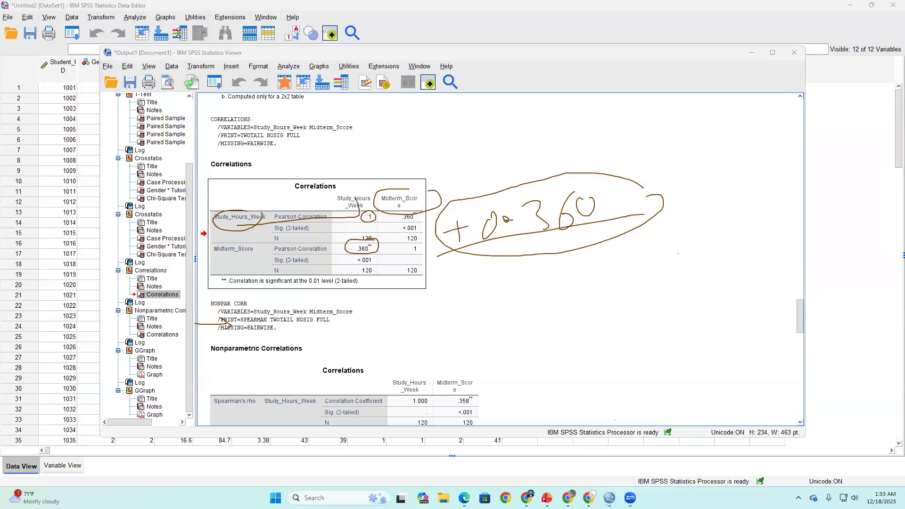
- Start a new chart definition in Chart Builder using the simple Scatter Plot type
{"action": "left_click", "coordinate": [163, 18]}
{"action": "left_click", "coordinate": [187, 31]}
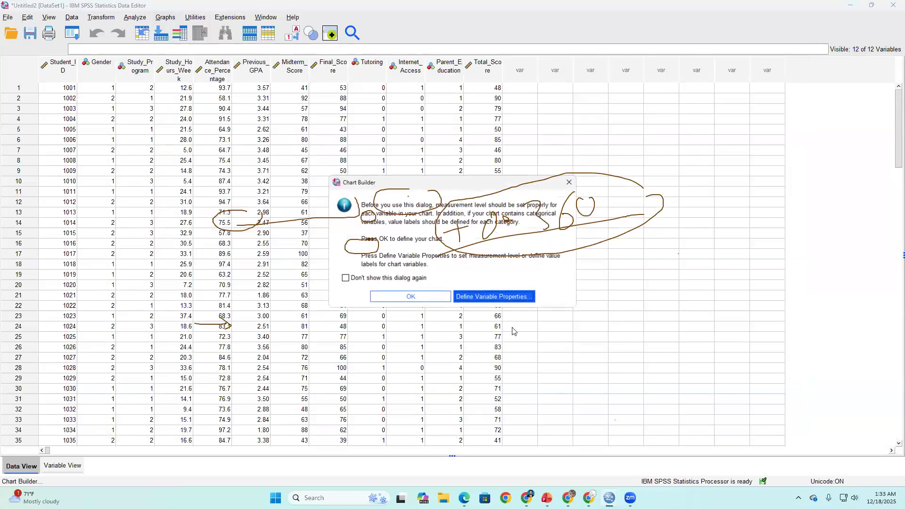
{"action": "left_click", "coordinate": [410, 296]}
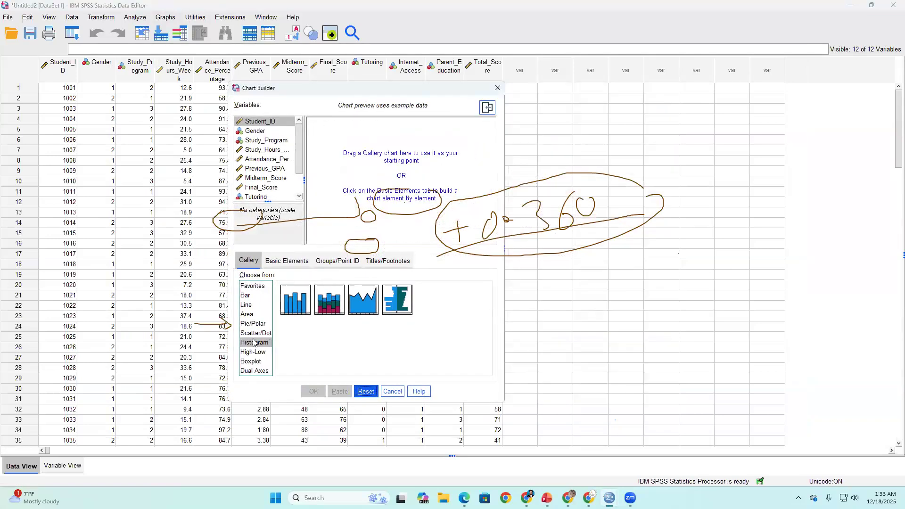
{"action": "left_click", "coordinate": [256, 305]}
{"action": "left_click", "coordinate": [256, 332]}
{"action": "left_click_drag", "start_coordinate": [296, 302], "coordinate": [397, 170]}
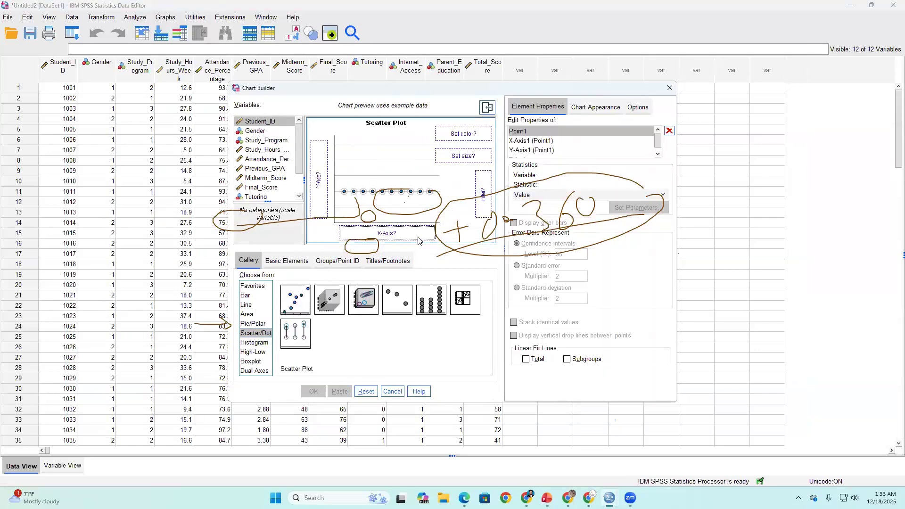
- Plot Study_Hours_Week on the X-axis against Midterm_Score on the Y-axis, generate the scatter plot and deselect it in the output
{"action": "left_click", "coordinate": [262, 149]}
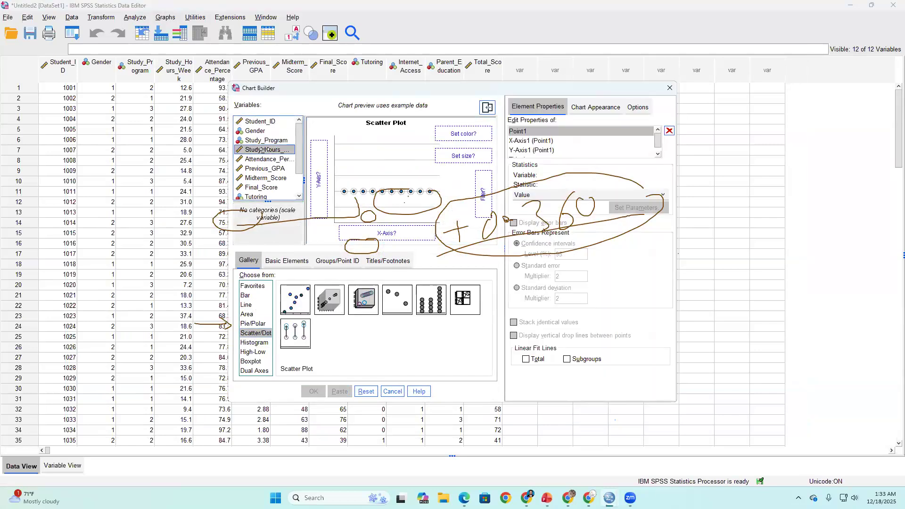
{"action": "left_click_drag", "start_coordinate": [262, 149], "coordinate": [367, 236]}
{"action": "scroll", "coordinate": [281, 148], "scroll_direction": "down", "scroll_amount": 3}
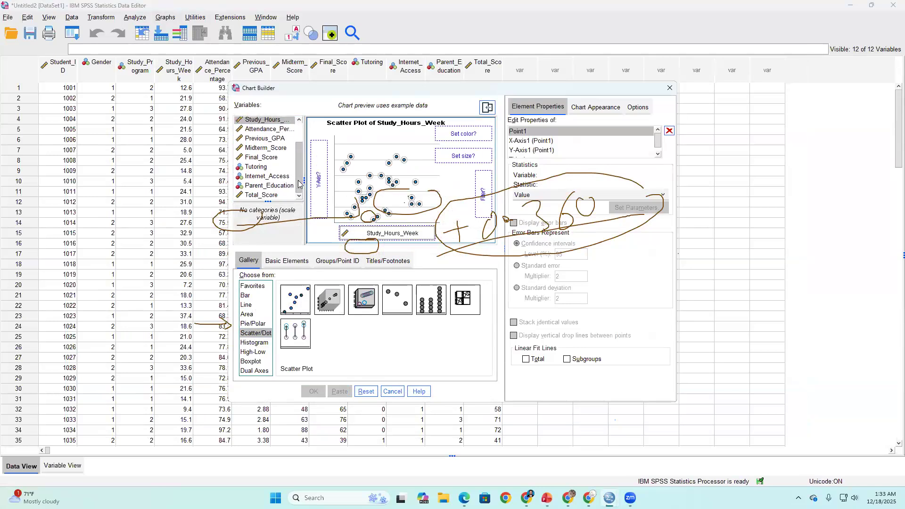
{"action": "left_click_drag", "start_coordinate": [281, 148], "coordinate": [320, 177]}
{"action": "left_click", "coordinate": [312, 390]}
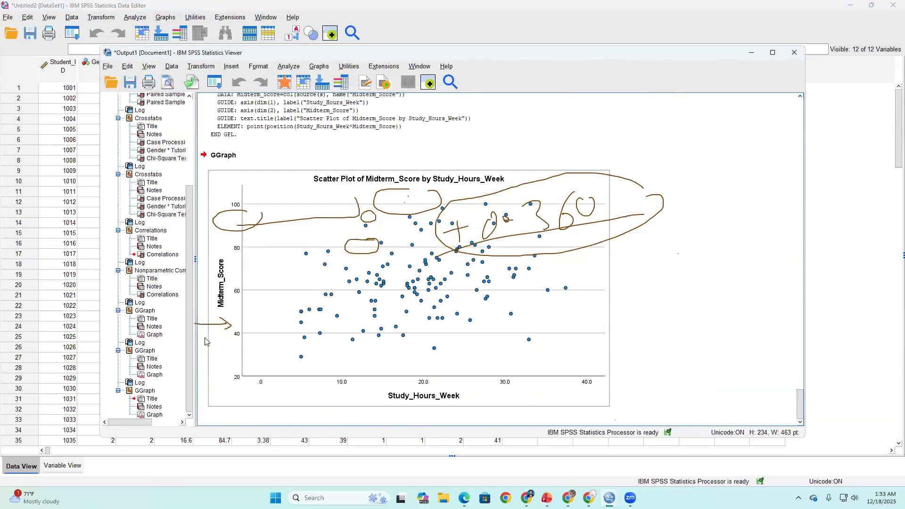
{"action": "left_click", "coordinate": [670, 206]}
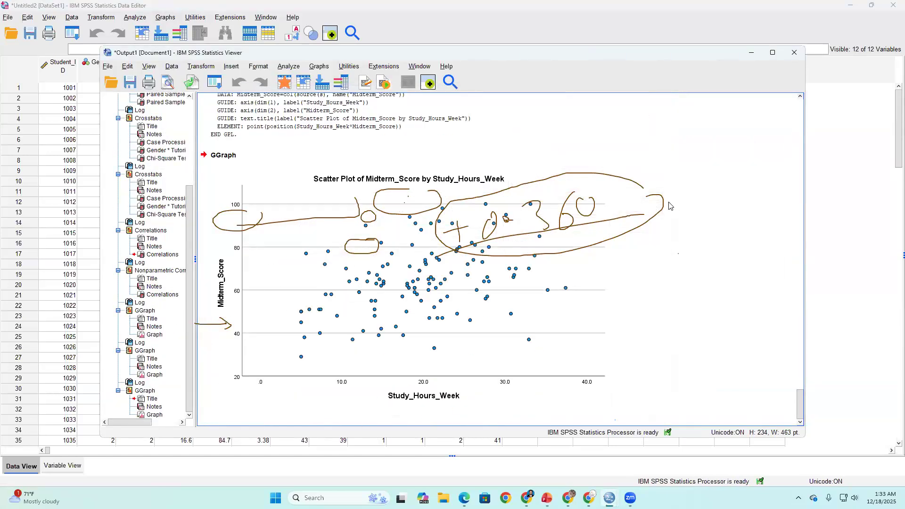
- Draw a rising trend line through the scatter plot and outline the groups of points above and below it
{"action": "left_click", "coordinate": [407, 332]}
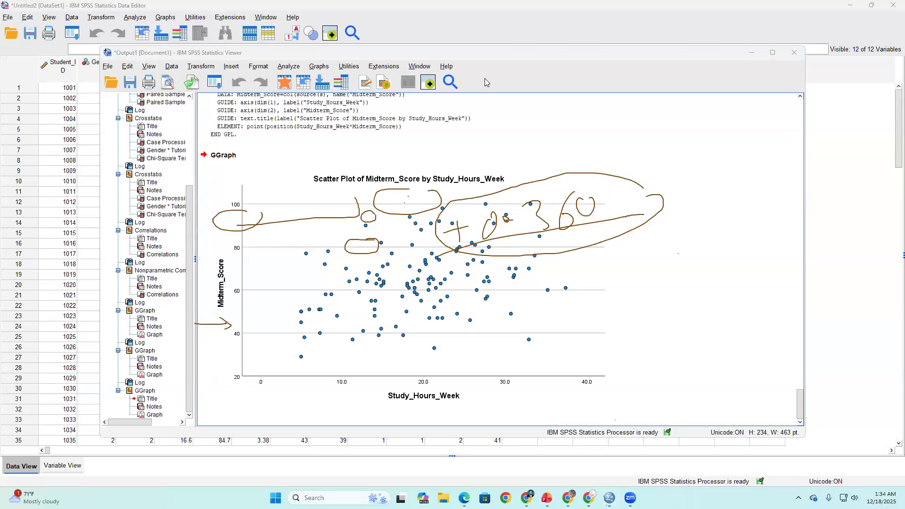
{"action": "left_click_drag", "start_coordinate": [243, 374], "coordinate": [453, 267]}
{"action": "left_click_drag", "start_coordinate": [531, 222], "coordinate": [586, 191]}
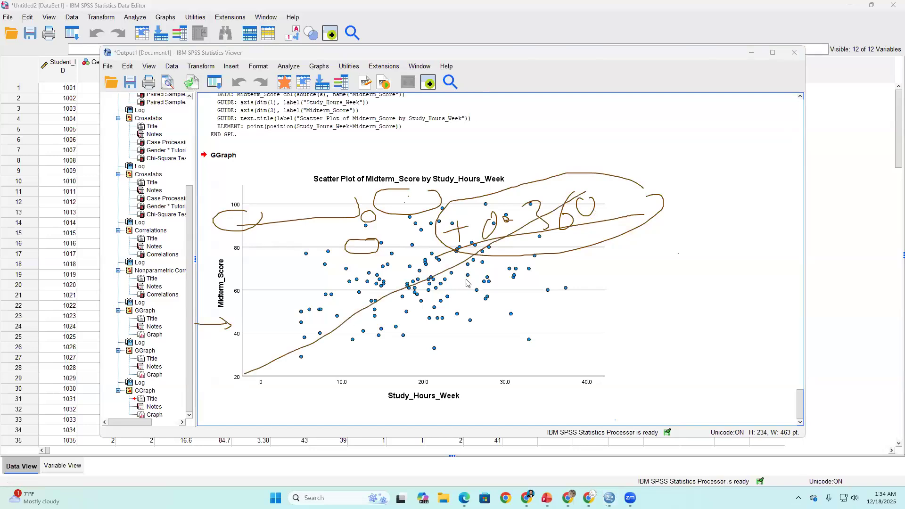
{"action": "mouse_move", "coordinate": [477, 188]}
{"action": "left_mouse_down"}
{"action": "mouse_move", "coordinate": [296, 269]}
{"action": "mouse_move", "coordinate": [506, 197]}
{"action": "left_mouse_up"}
{"action": "mouse_move", "coordinate": [591, 250]}
{"action": "left_mouse_down"}
{"action": "mouse_move", "coordinate": [444, 314]}
{"action": "mouse_move", "coordinate": [630, 259]}
{"action": "left_mouse_up"}
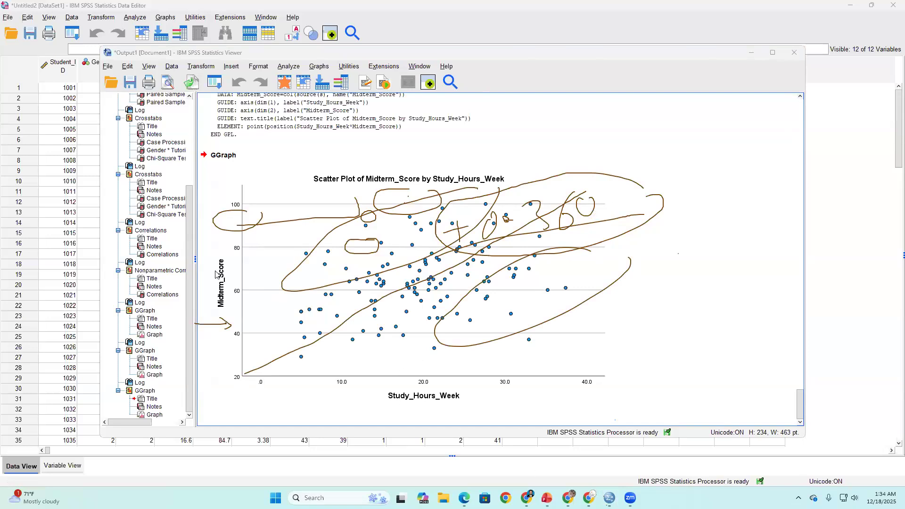
- Erase the handwritten annotations and go back through the output to select the Pearson Correlations table
{"action": "left_click_drag", "start_coordinate": [332, 290], "coordinate": [339, 287]}
{"action": "mouse_move", "coordinate": [201, 322]}
{"action": "left_mouse_down"}
{"action": "mouse_move", "coordinate": [253, 341]}
{"action": "mouse_move", "coordinate": [418, 303]}
{"action": "left_mouse_up"}
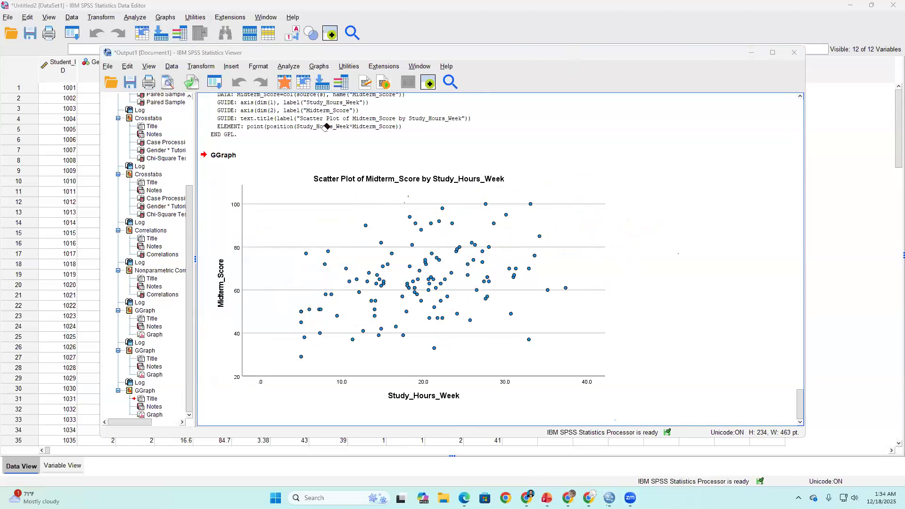
{"action": "scroll", "coordinate": [429, 271], "scroll_direction": "up", "scroll_amount": 15}
{"action": "scroll", "coordinate": [434, 280], "scroll_direction": "up", "scroll_amount": 10}
{"action": "left_click", "coordinate": [373, 318]}
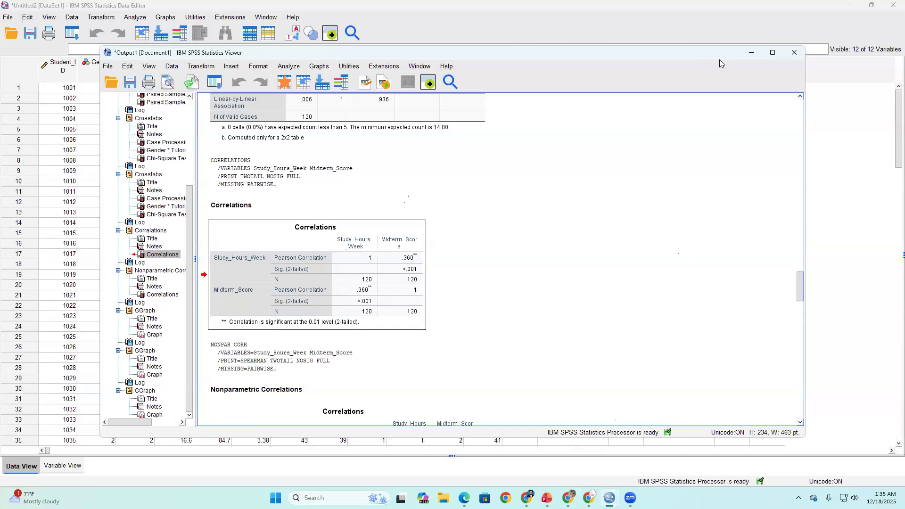
- Minimize the output viewer and switch to the spss_training_day2_statistical_tests presentation in PowerPoint
{"action": "left_click", "coordinate": [754, 52]}
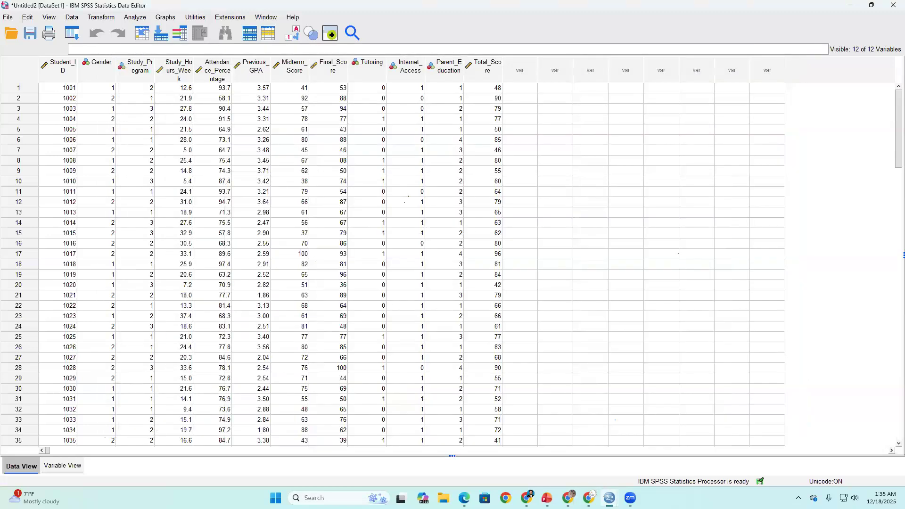
{"action": "mouse_move", "coordinate": [546, 498]}
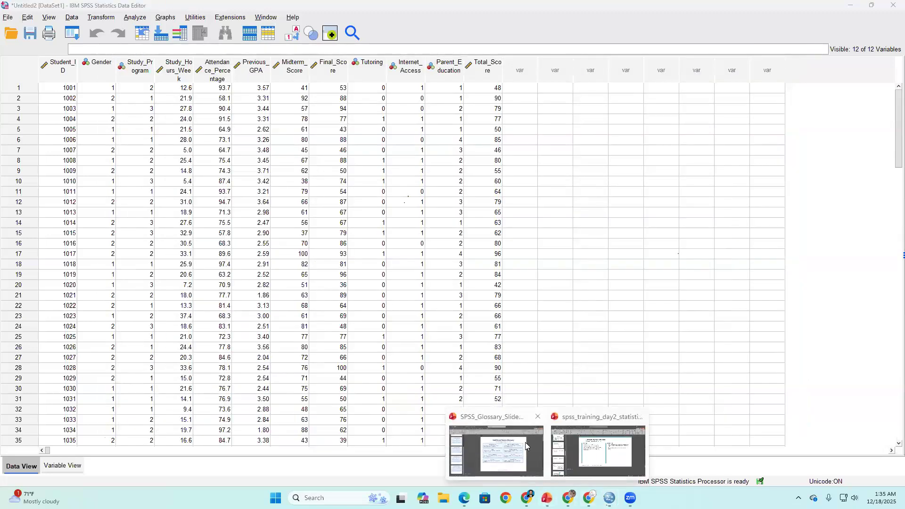
{"action": "left_click", "coordinate": [583, 442]}
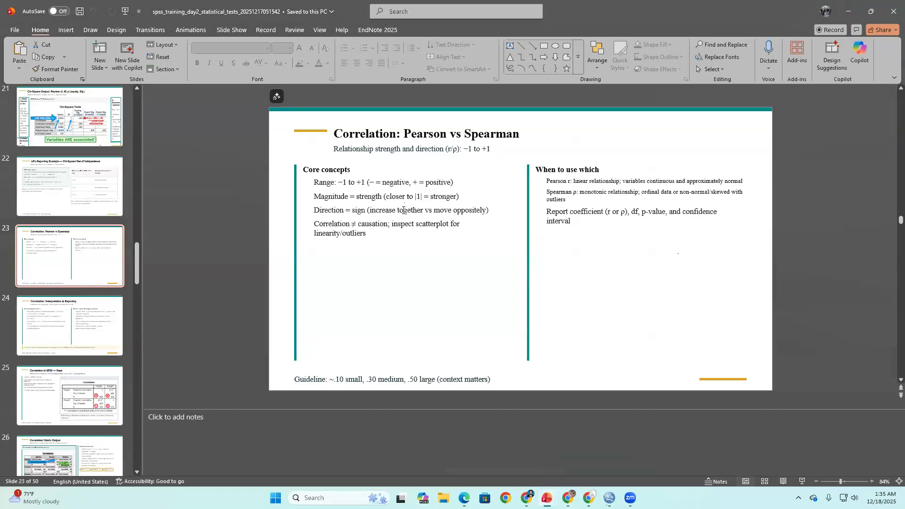
- Review the slides on correlation steps, matrix output and scatterplot fit line, ending at the Regression: Concept & Equation slide
{"action": "scroll", "coordinate": [403, 209], "scroll_direction": "down", "scroll_amount": 3}
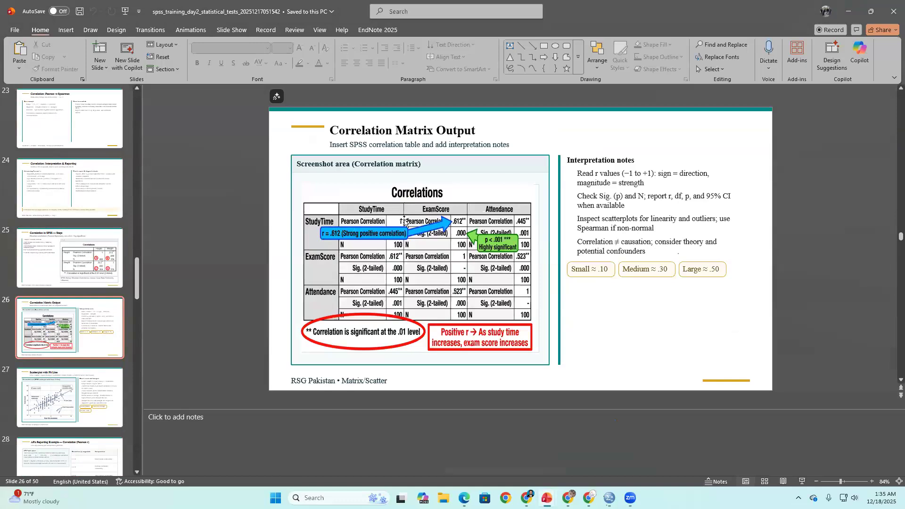
{"action": "scroll", "coordinate": [622, 179], "scroll_direction": "up", "scroll_amount": 2}
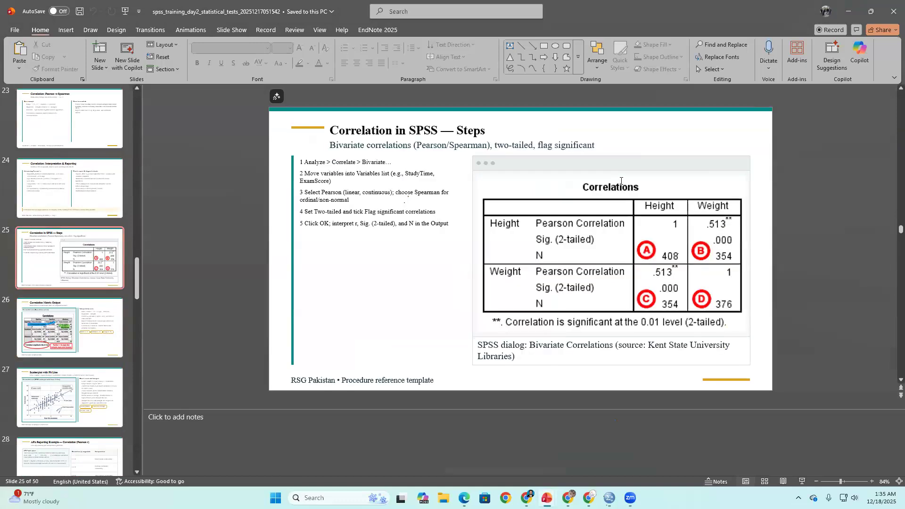
{"action": "scroll", "coordinate": [603, 167], "scroll_direction": "down", "scroll_amount": 2}
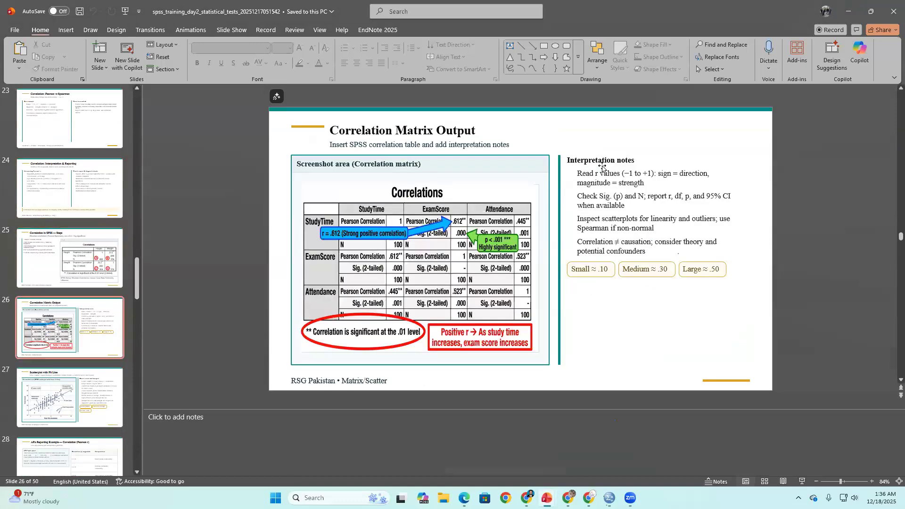
{"action": "scroll", "coordinate": [588, 184], "scroll_direction": "down", "scroll_amount": 1}
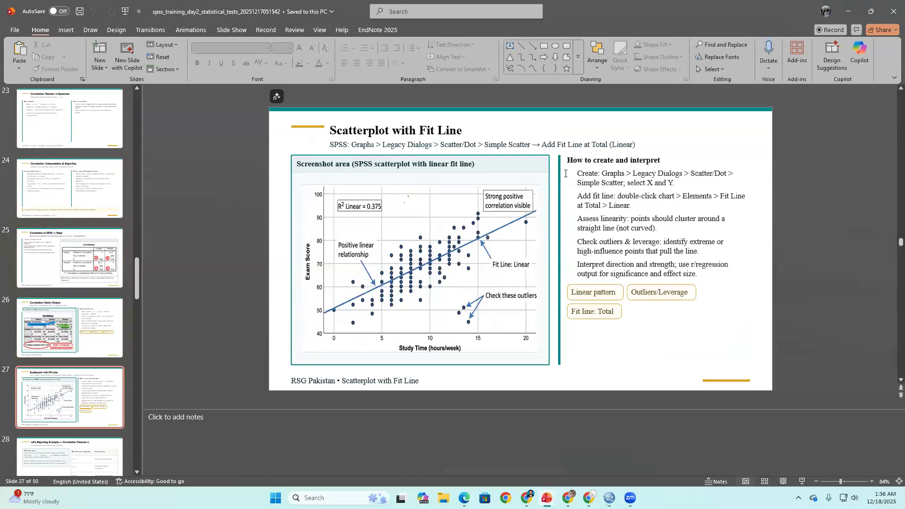
{"action": "scroll", "coordinate": [561, 178], "scroll_direction": "down", "scroll_amount": 1}
{"action": "scroll", "coordinate": [563, 177], "scroll_direction": "down", "scroll_amount": 1}
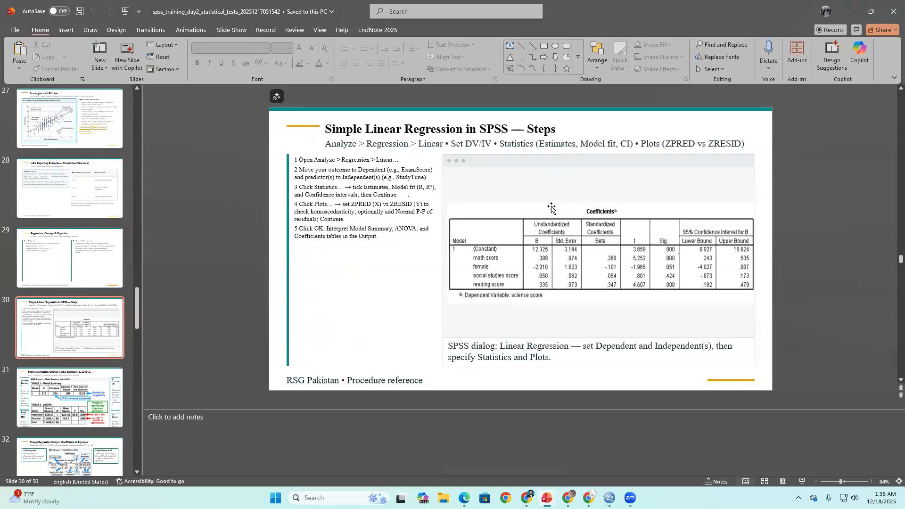
{"action": "scroll", "coordinate": [549, 205], "scroll_direction": "up", "scroll_amount": 1}
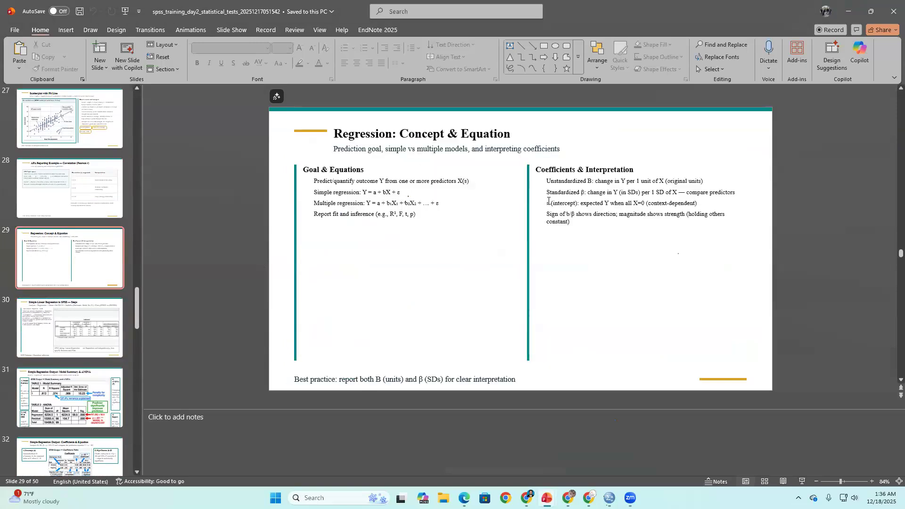
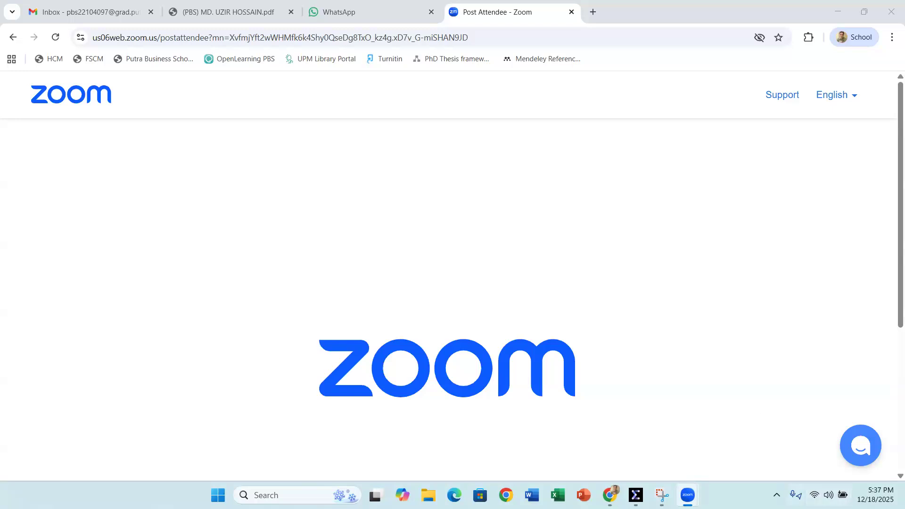
{"action": "mouse_move", "coordinate": [687, 495]}
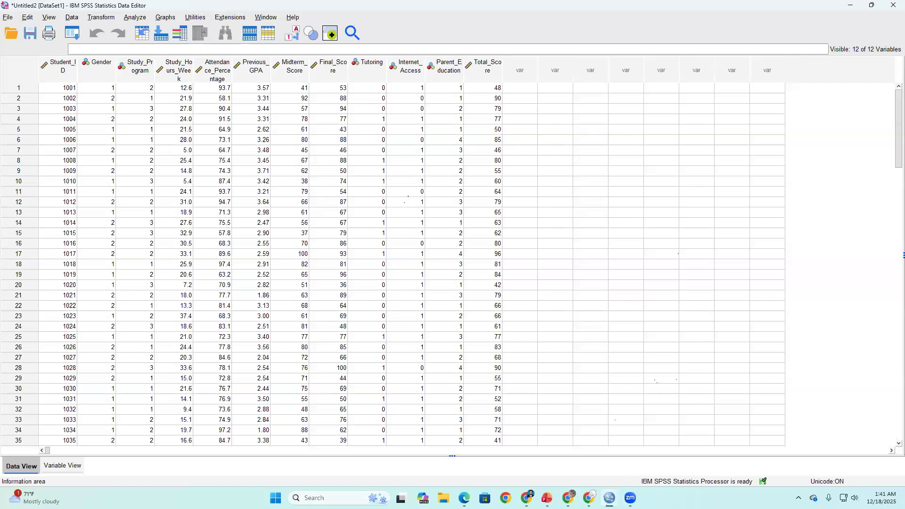
{"action": "left_click", "coordinate": [630, 498]}
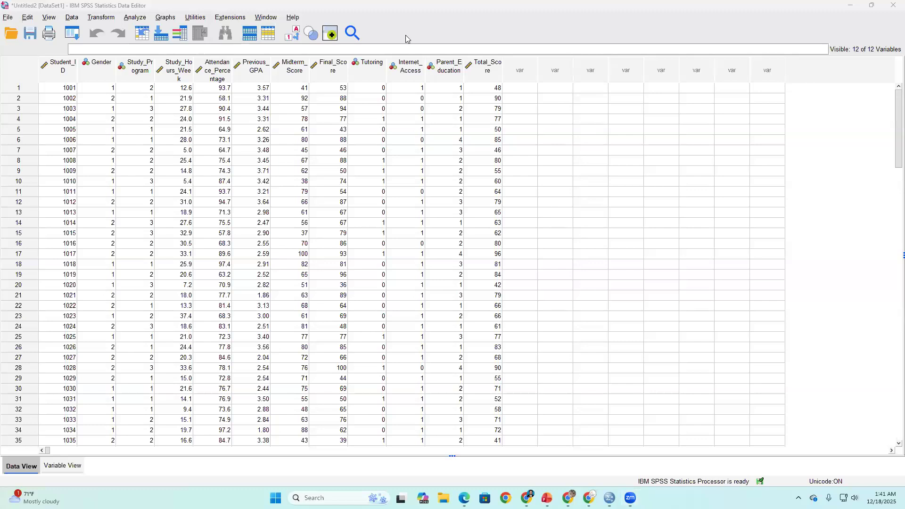
- Set up a linear regression with Final_Score as the dependent variable and Study_Hours_Week as the independent variable
{"action": "left_click", "coordinate": [144, 21]}
{"action": "mouse_move", "coordinate": [163, 152]}
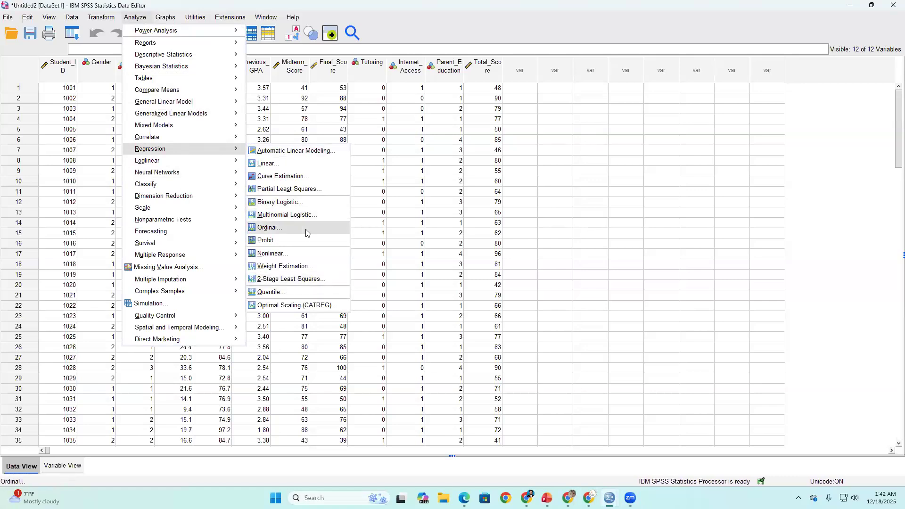
{"action": "left_click", "coordinate": [313, 168]}
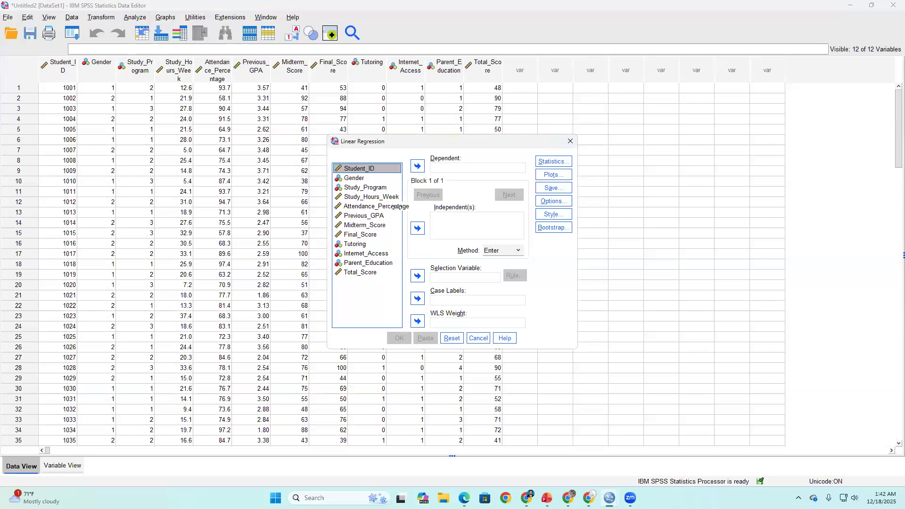
{"action": "left_click", "coordinate": [368, 235]}
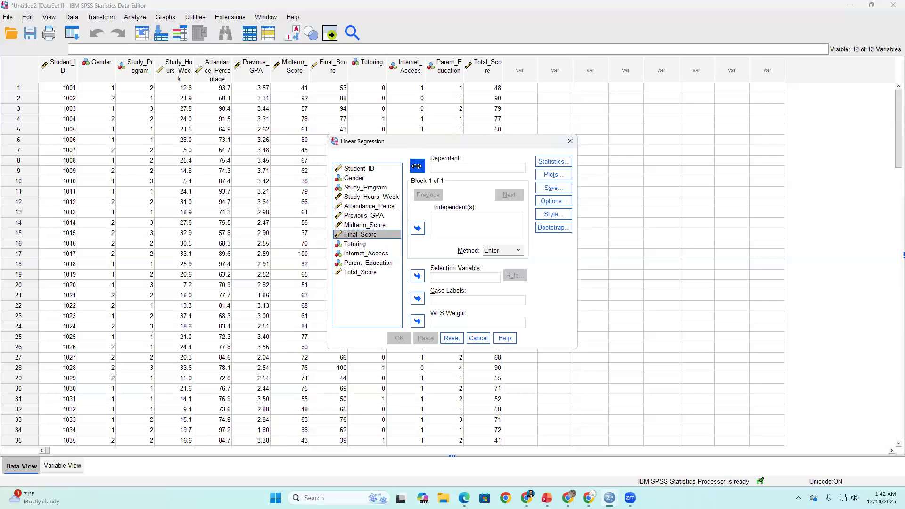
{"action": "left_click", "coordinate": [417, 166]}
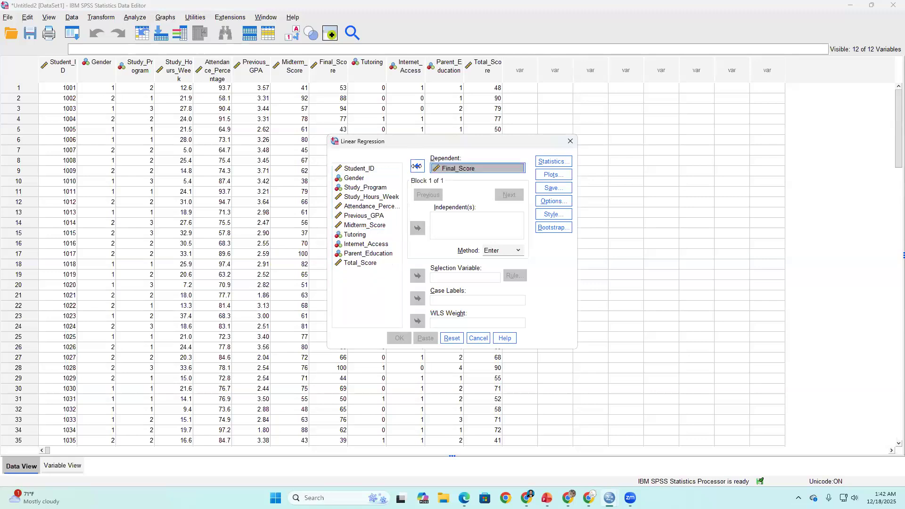
{"action": "left_click", "coordinate": [348, 178]}
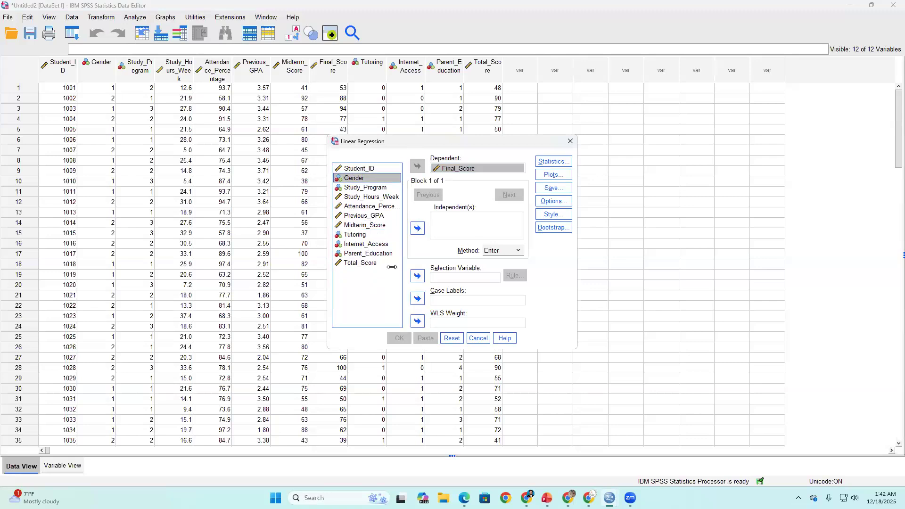
{"action": "left_click", "coordinate": [380, 198]}
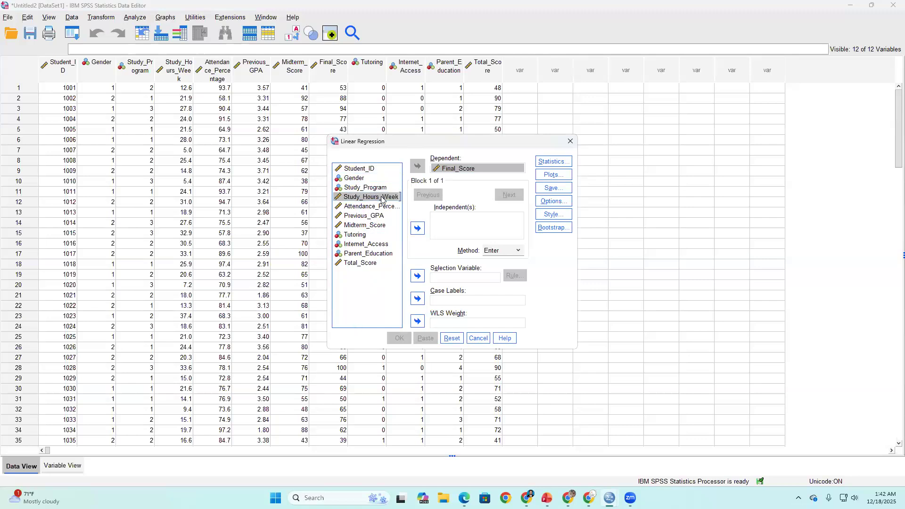
{"action": "left_click", "coordinate": [417, 229]}
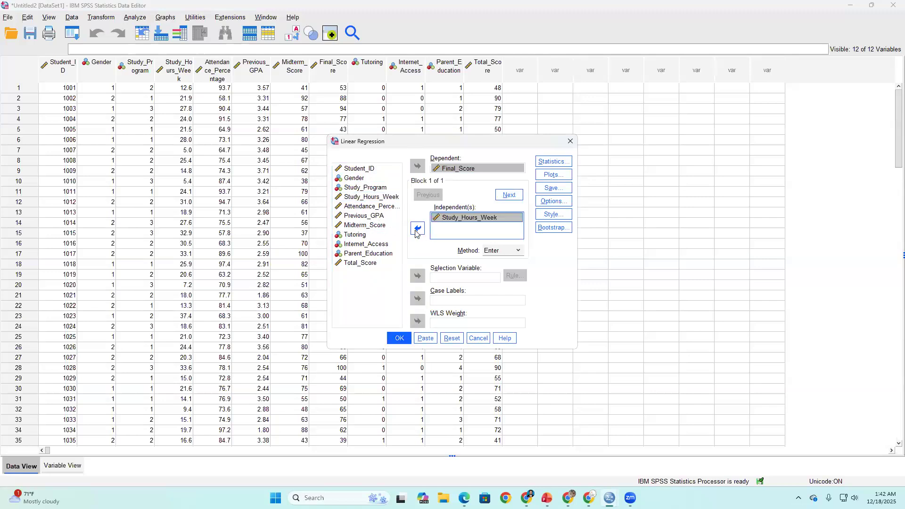
- Add 95% confidence intervals and descriptives to the regression statistics and run the analysis
{"action": "left_click", "coordinate": [555, 163]}
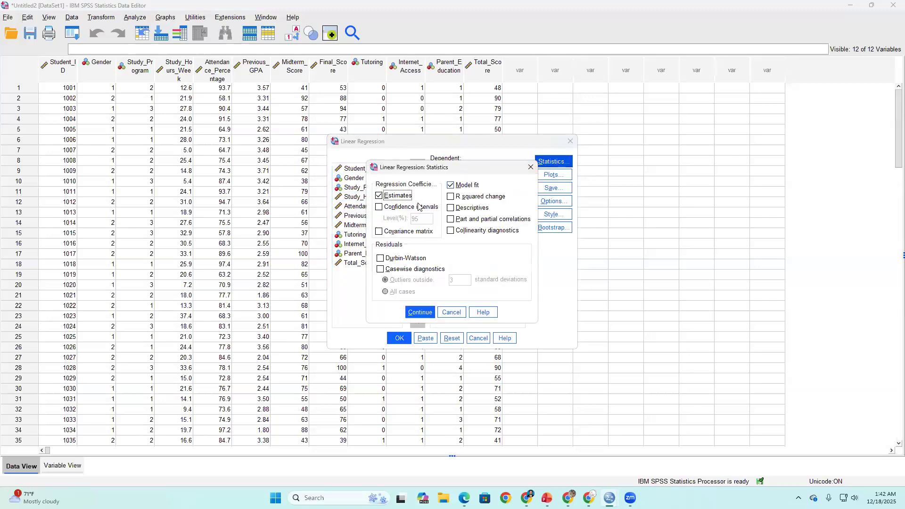
{"action": "left_click", "coordinate": [380, 207]}
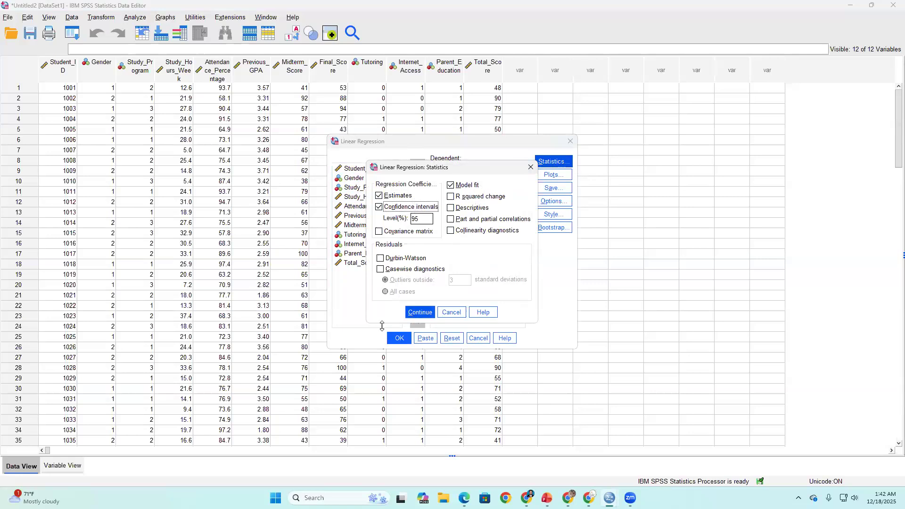
{"action": "left_click", "coordinate": [458, 208]}
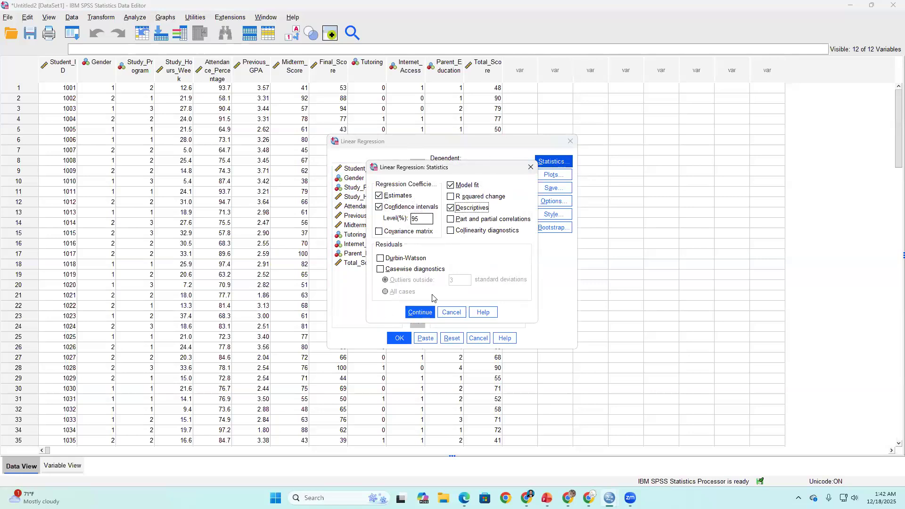
{"action": "left_click", "coordinate": [413, 313]}
{"action": "left_click", "coordinate": [398, 338]}
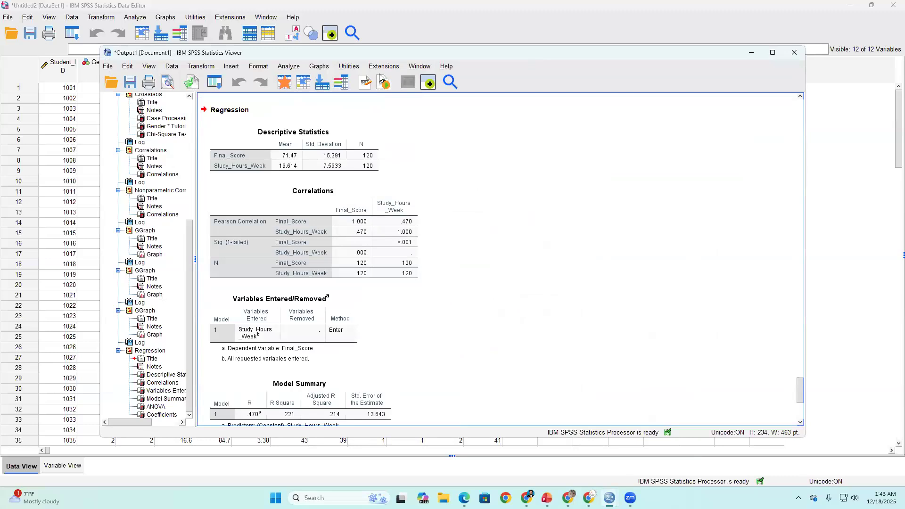
- Examine the regression output, focusing on the Coefficients table with its confidence bounds and the ANOVA table
{"action": "scroll", "coordinate": [358, 194], "scroll_direction": "down", "scroll_amount": 5}
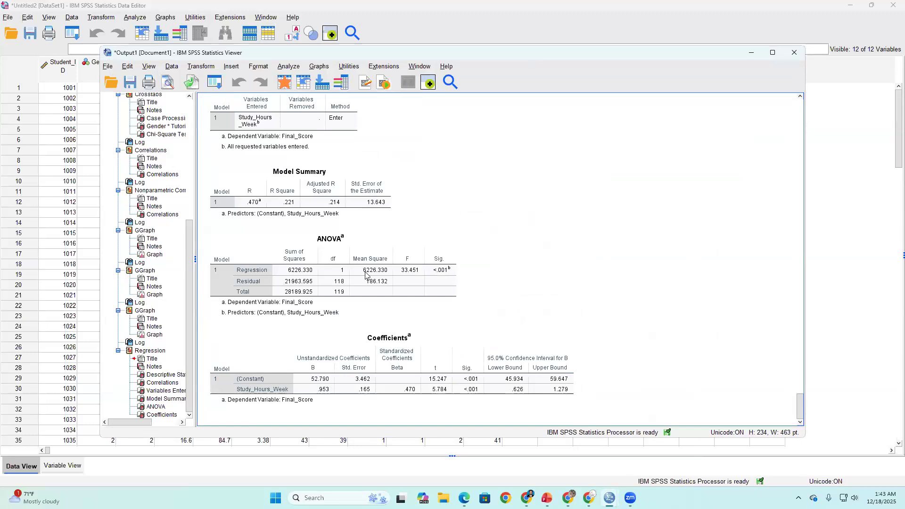
{"action": "left_click", "coordinate": [303, 363]}
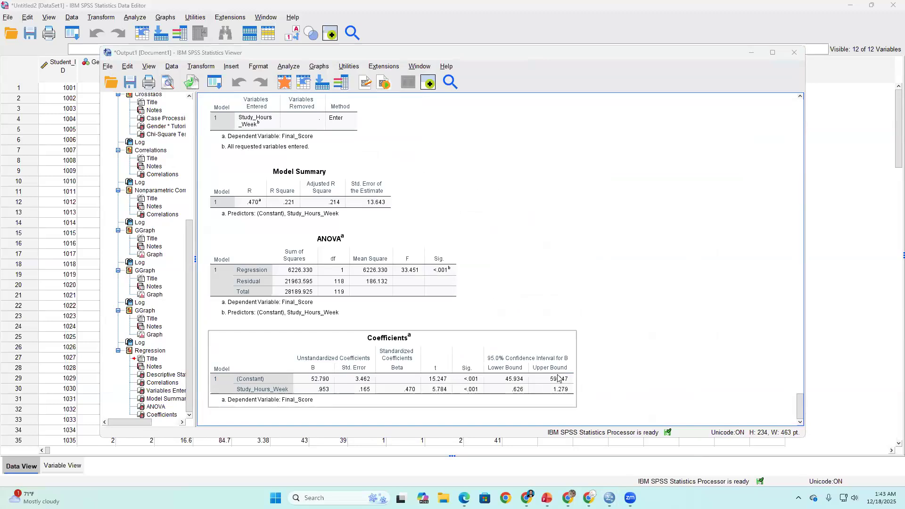
{"action": "left_click", "coordinate": [629, 344]}
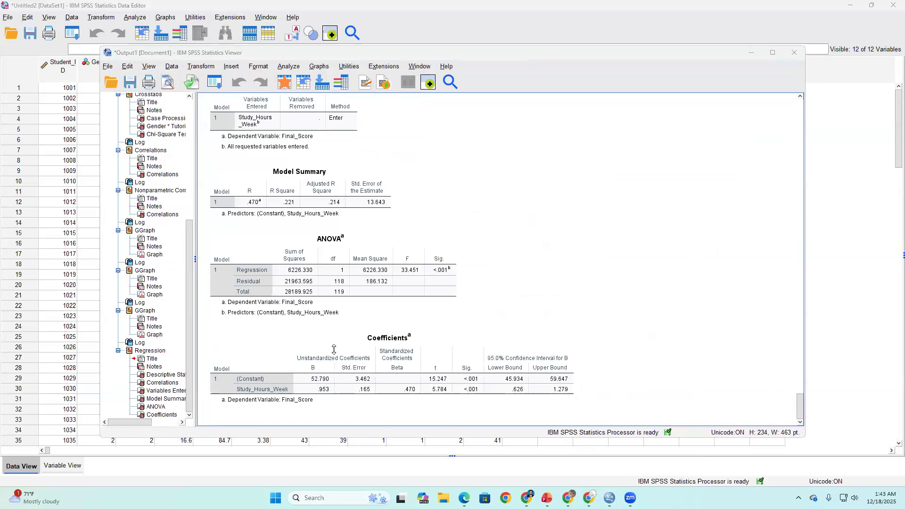
{"action": "left_click", "coordinate": [547, 368]}
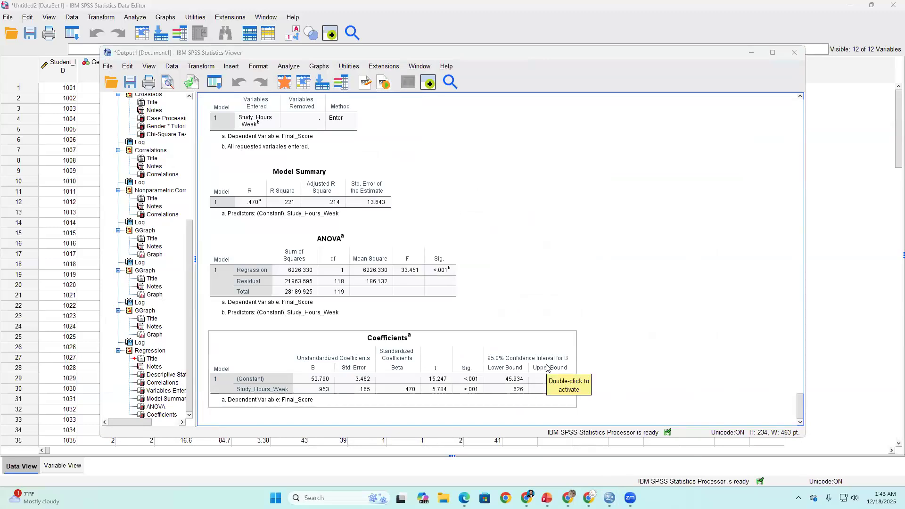
{"action": "scroll", "coordinate": [393, 328], "scroll_direction": "up", "scroll_amount": 2}
{"action": "left_click", "coordinate": [390, 328]}
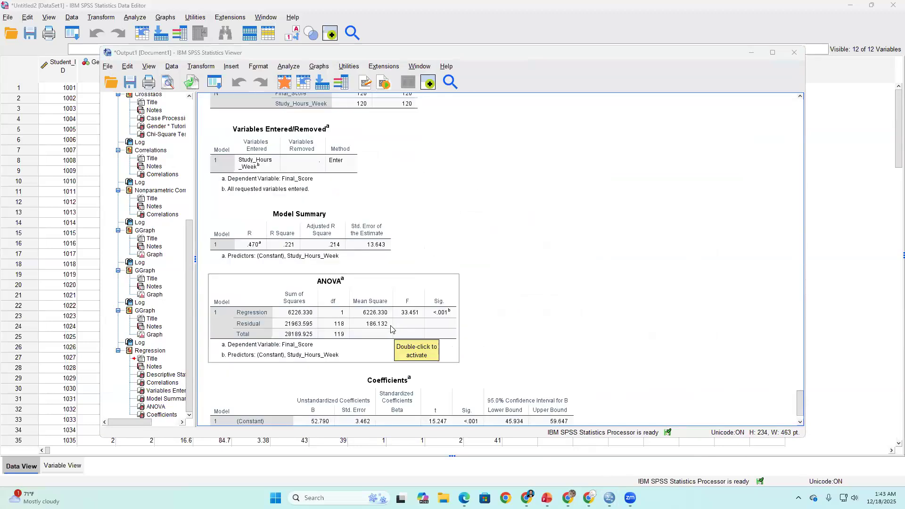
{"action": "left_click", "coordinate": [413, 373]}
- Switch to the spss_training_day2_statistical_tests presentation in PowerPoint and view the Simple Regression Output: Model Summary & ANOVA slide
{"action": "mouse_move", "coordinate": [546, 497]}
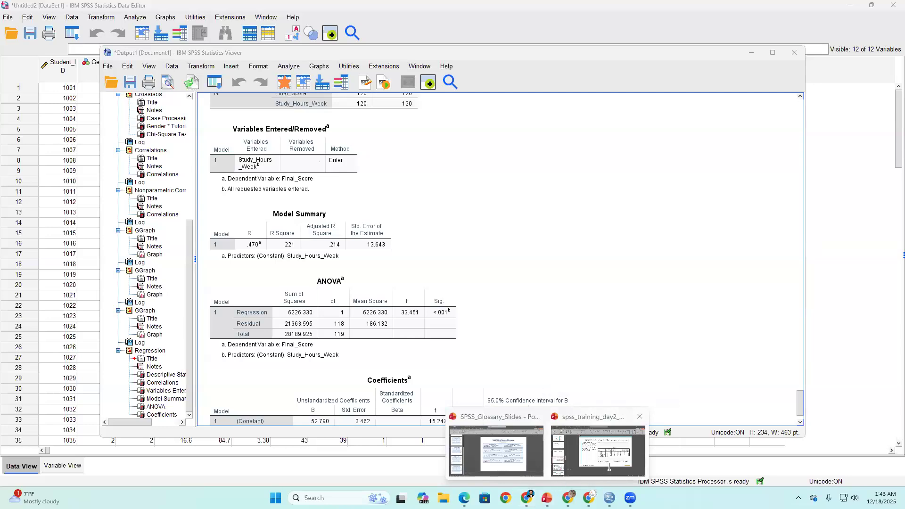
{"action": "left_click", "coordinate": [597, 450]}
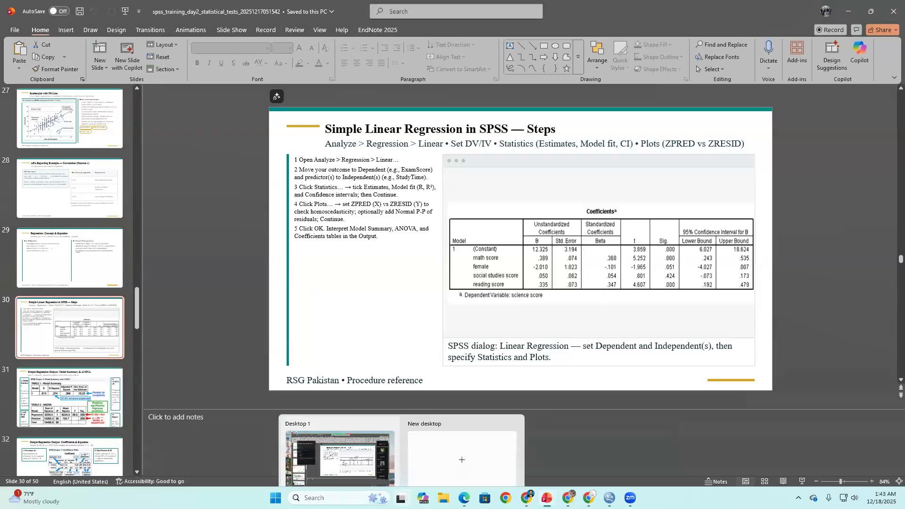
{"action": "scroll", "coordinate": [104, 333], "scroll_direction": "up", "scroll_amount": 1}
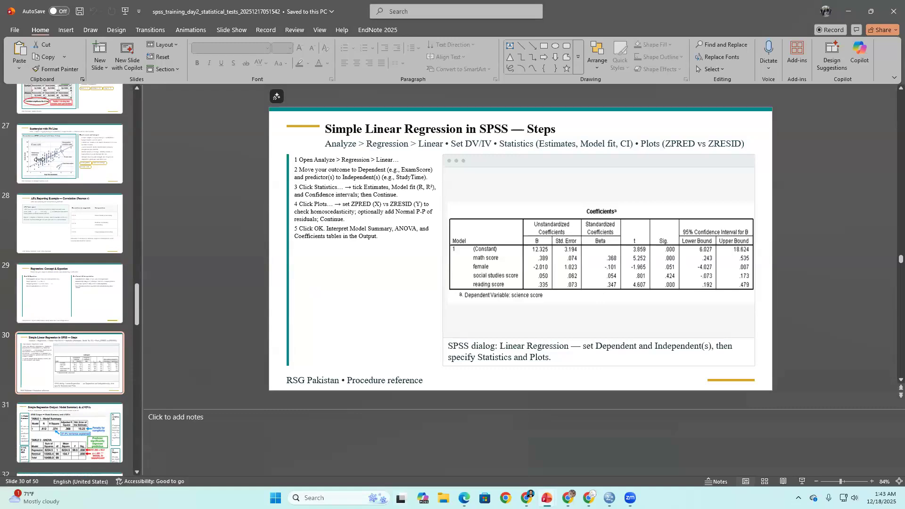
{"action": "left_click", "coordinate": [277, 152]}
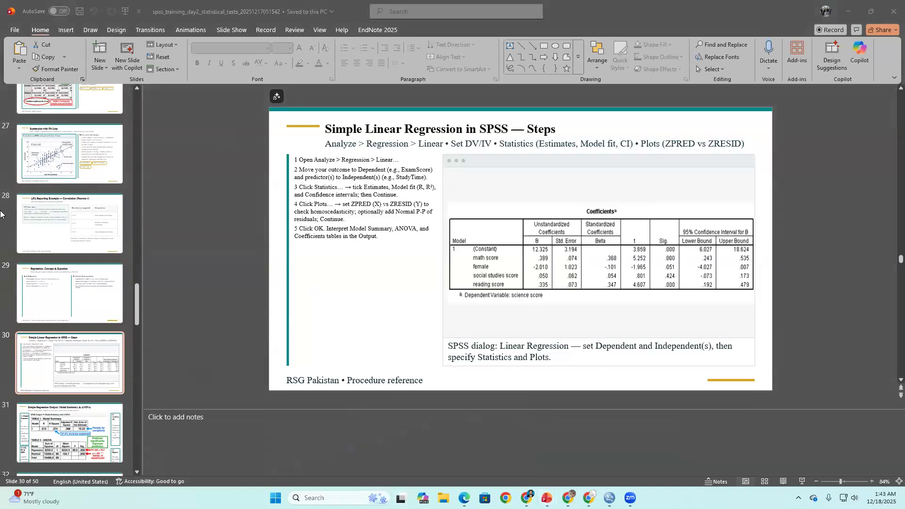
{"action": "left_click", "coordinate": [67, 347]}
{"action": "scroll", "coordinate": [519, 291], "scroll_direction": "down", "scroll_amount": 3}
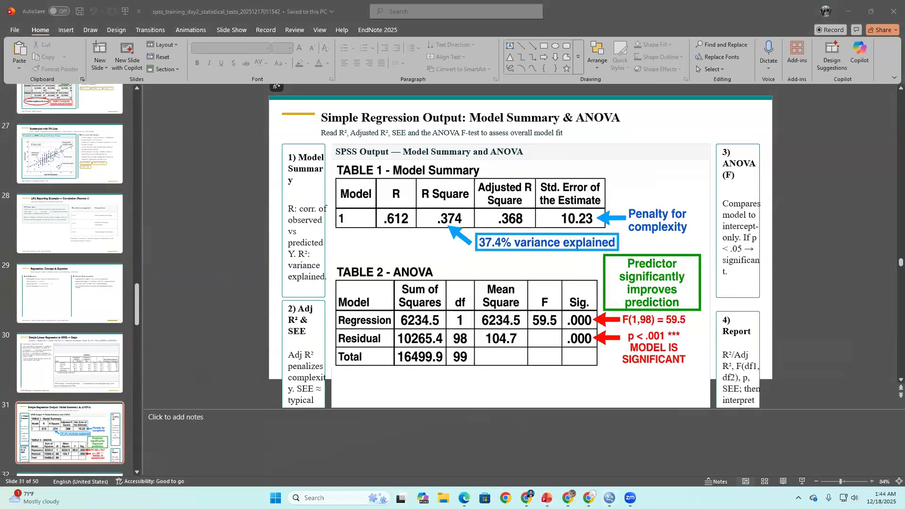
- Bring up the SPSS output to check the Model Summary table and return to the Model Summary & ANOVA slide
{"action": "mouse_move", "coordinate": [608, 498]}
{"action": "left_click", "coordinate": [581, 454]}
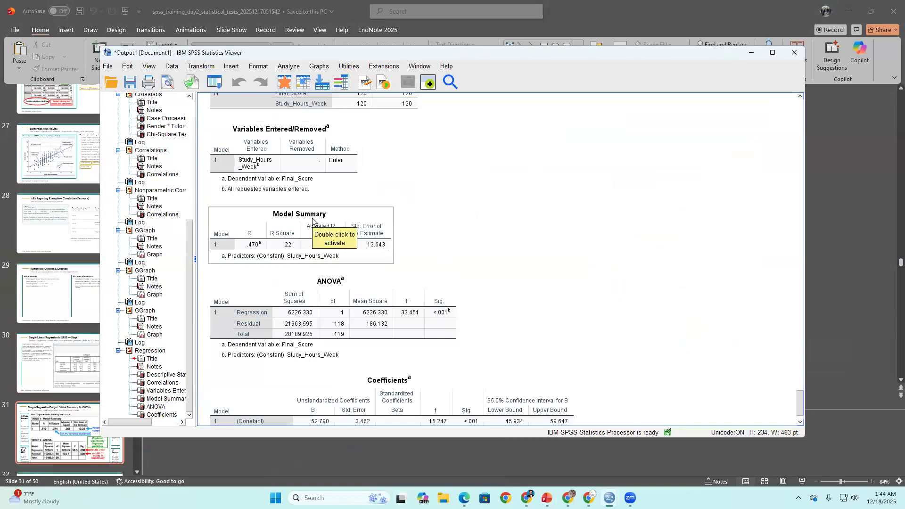
{"action": "left_click", "coordinate": [736, 27]}
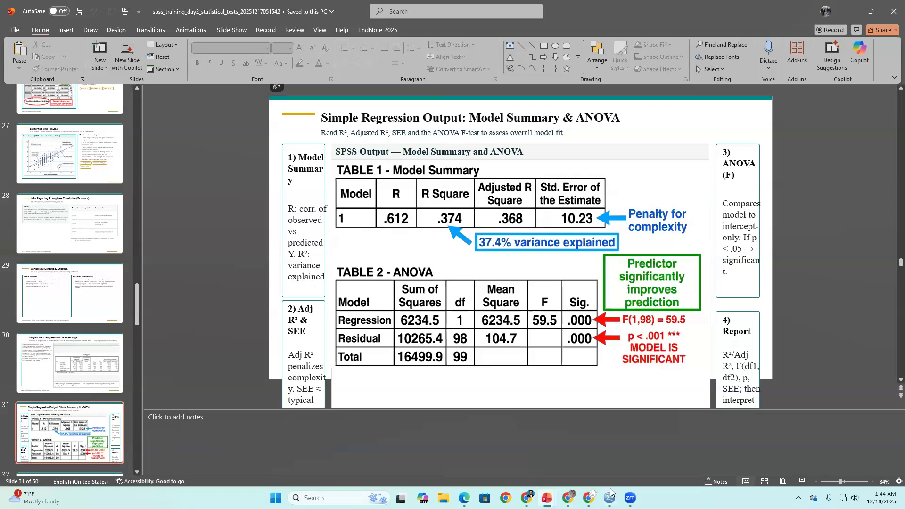
- Reopen the SPSS output to read the Model Summary, ANOVA and Coefficients tables, and minimize the viewer
{"action": "mouse_move", "coordinate": [612, 495]}
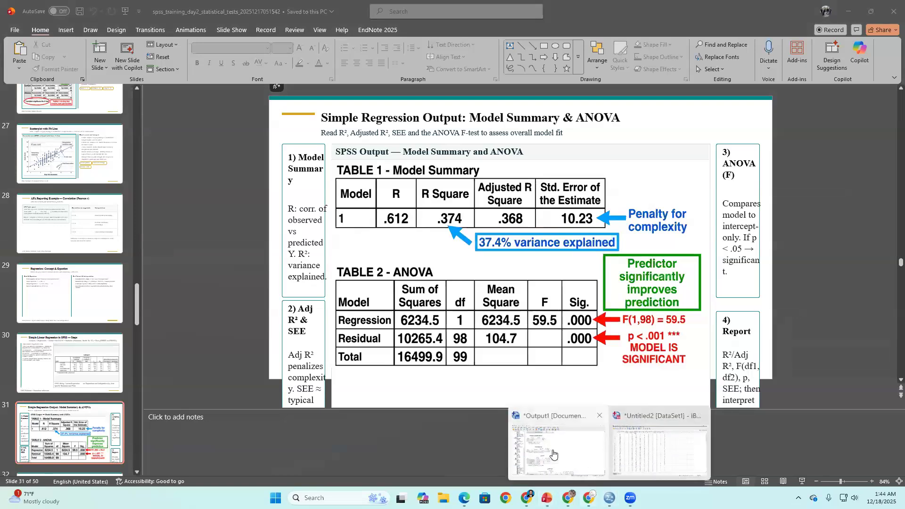
{"action": "left_click", "coordinate": [553, 454]}
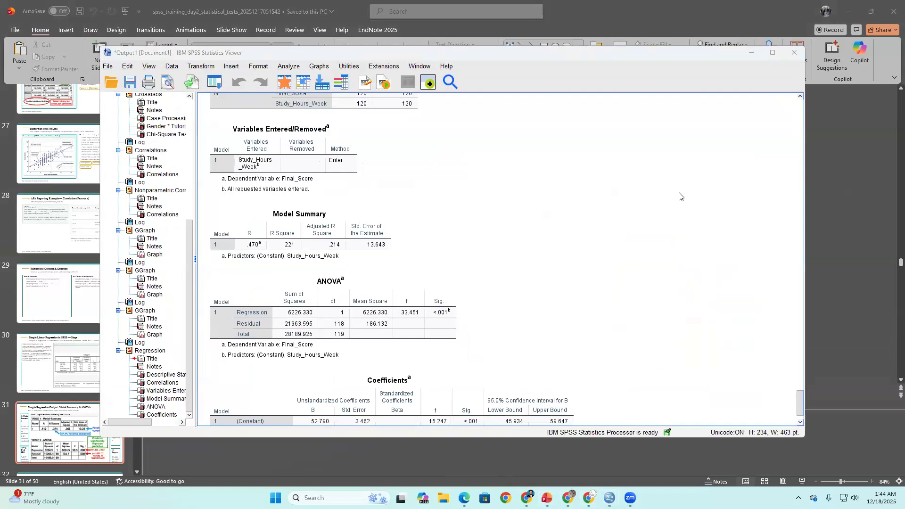
{"action": "scroll", "coordinate": [391, 162], "scroll_direction": "up", "scroll_amount": 1}
{"action": "scroll", "coordinate": [391, 162], "scroll_direction": "down", "scroll_amount": 1}
{"action": "scroll", "coordinate": [391, 161], "scroll_direction": "down", "scroll_amount": 1}
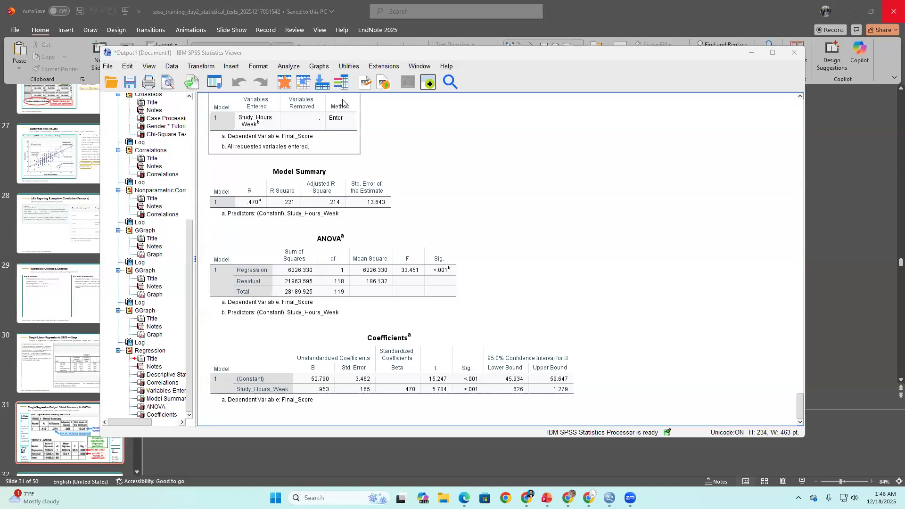
{"action": "left_click", "coordinate": [751, 53]}
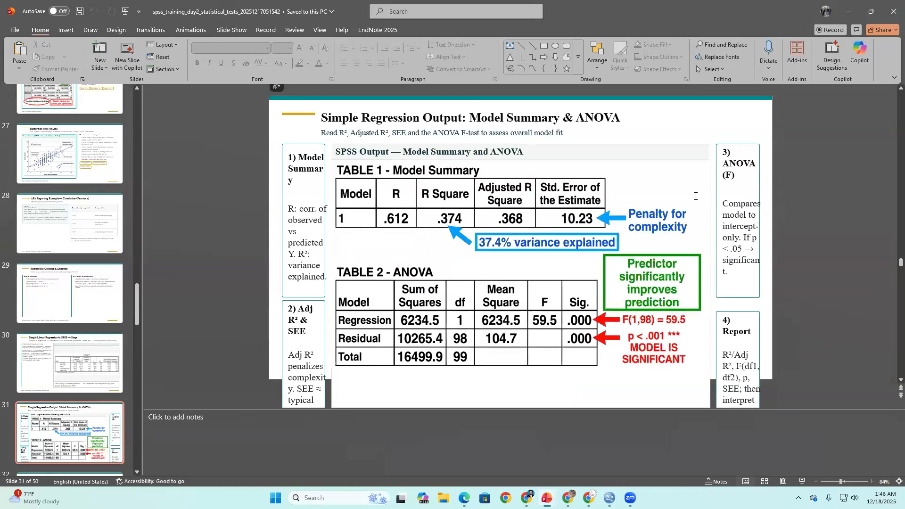
- Recheck the regression tables in the SPSS output and go back to the Regression: Concept & Equation slide in PowerPoint
{"action": "mouse_move", "coordinate": [609, 498]}
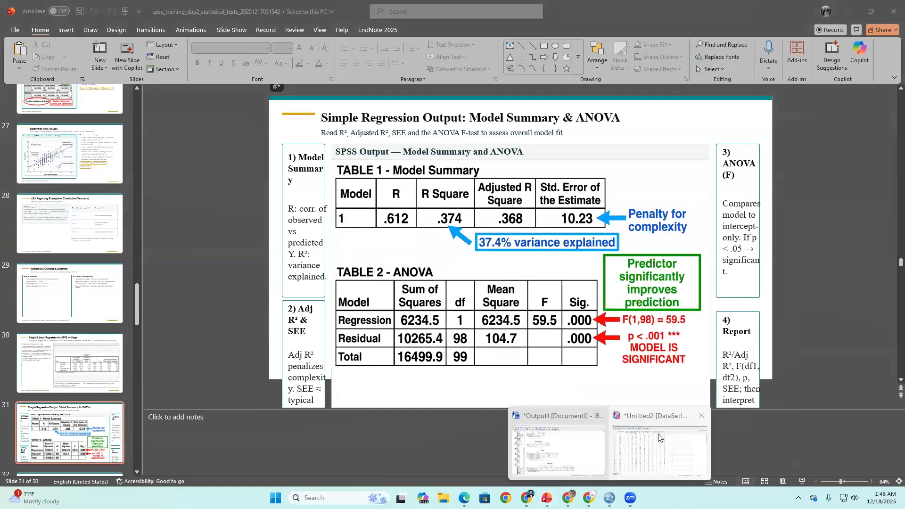
{"action": "left_click", "coordinate": [549, 439]}
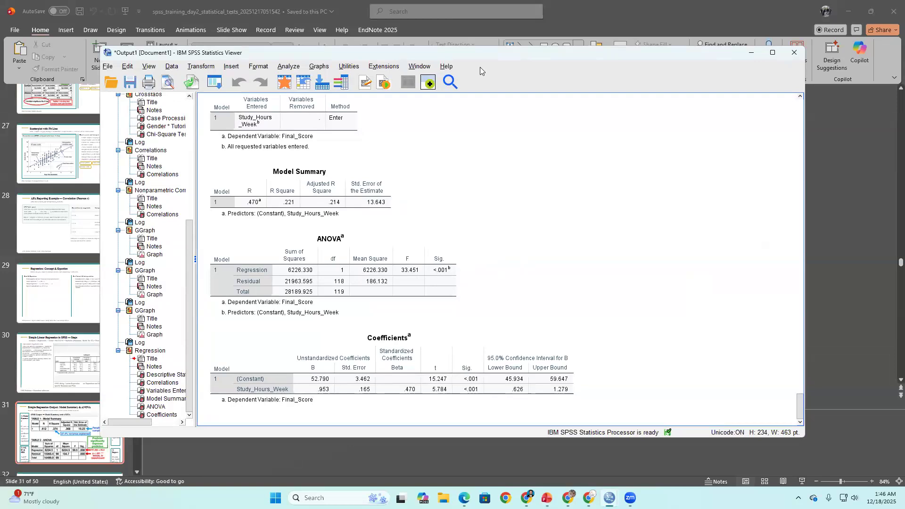
{"action": "mouse_move", "coordinate": [609, 498]}
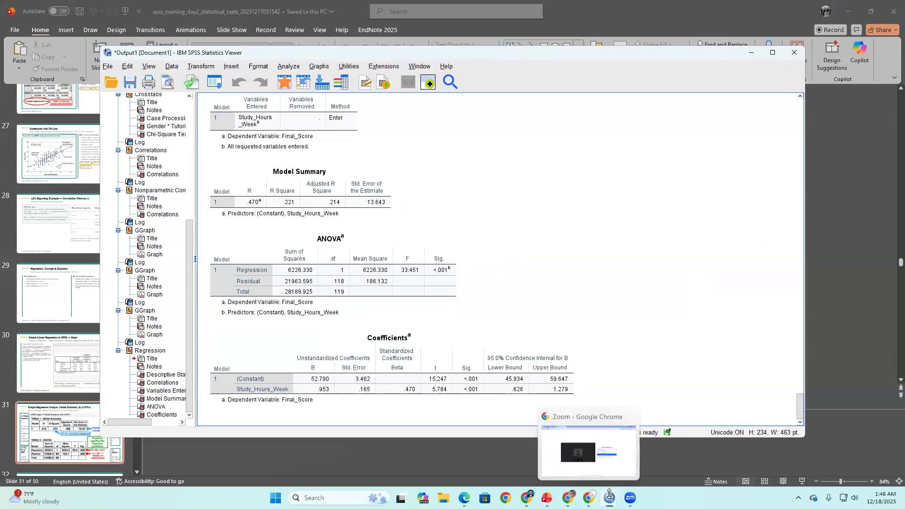
{"action": "left_click", "coordinate": [578, 459]}
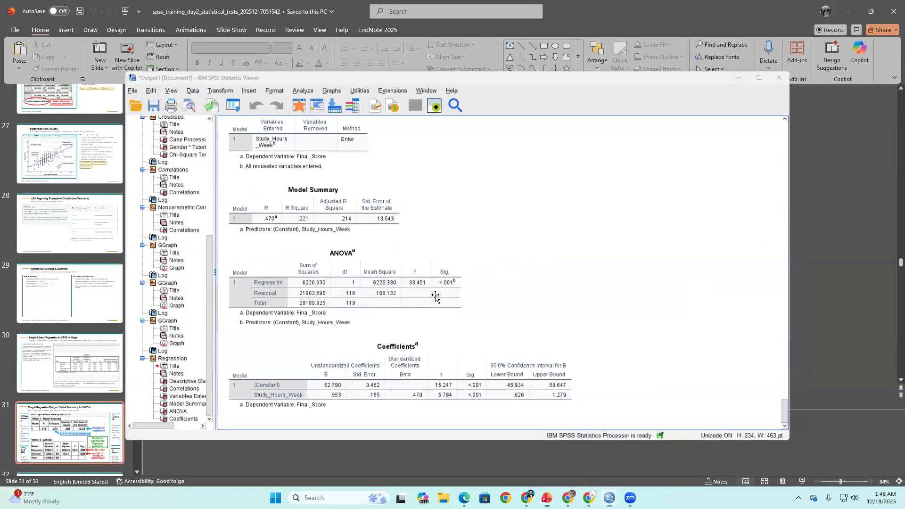
{"action": "scroll", "coordinate": [484, 270], "scroll_direction": "up", "scroll_amount": 2}
{"action": "scroll", "coordinate": [484, 260], "scroll_direction": "down", "scroll_amount": 1}
{"action": "scroll", "coordinate": [483, 260], "scroll_direction": "up", "scroll_amount": 1}
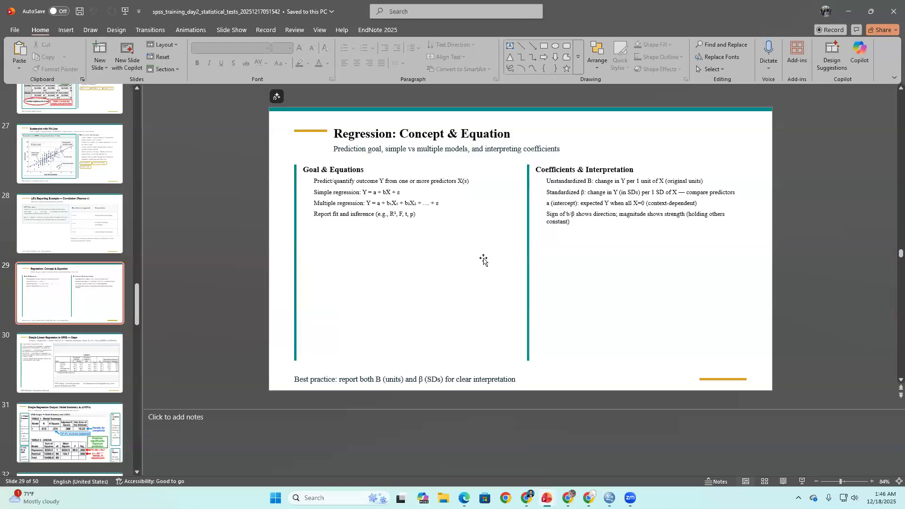
- Point out the simple regression equation Y = a + bX + ε and its error term on the Regression: Concept & Equation slide
{"action": "left_click_drag", "start_coordinate": [361, 193], "coordinate": [400, 193]}
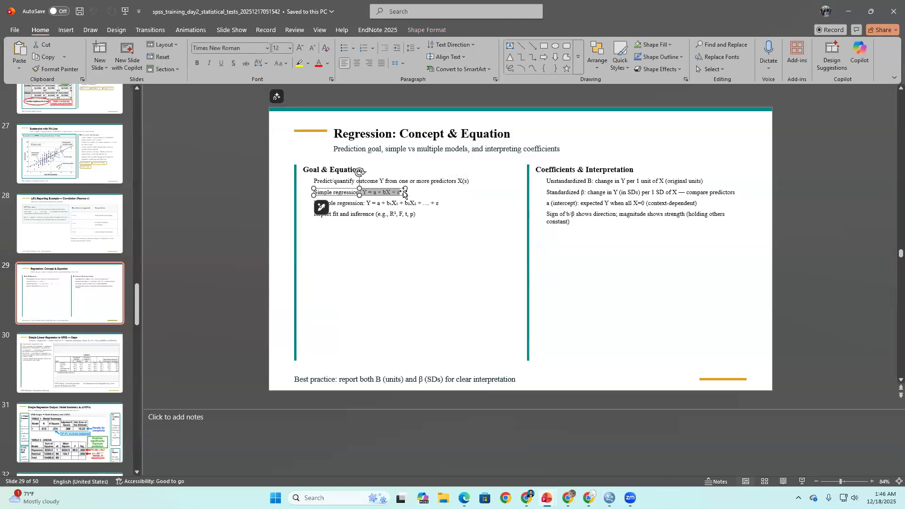
{"action": "left_click", "coordinate": [403, 303]}
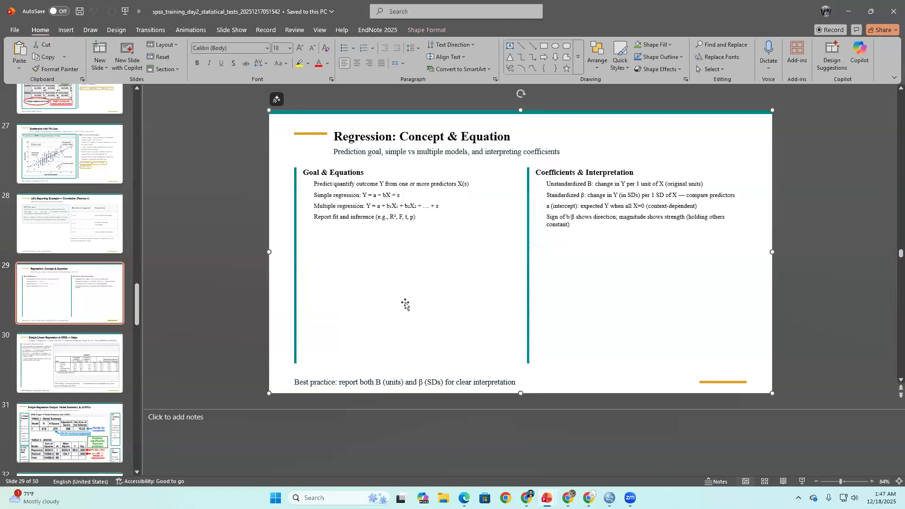
{"action": "left_click", "coordinate": [396, 198]}
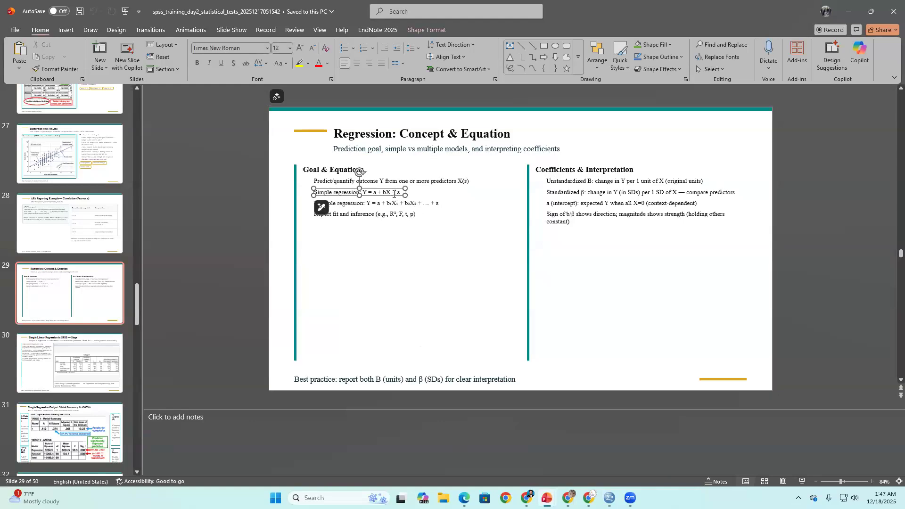
{"action": "key", "text": "BackSpace"}
{"action": "left_click", "coordinate": [453, 242]}
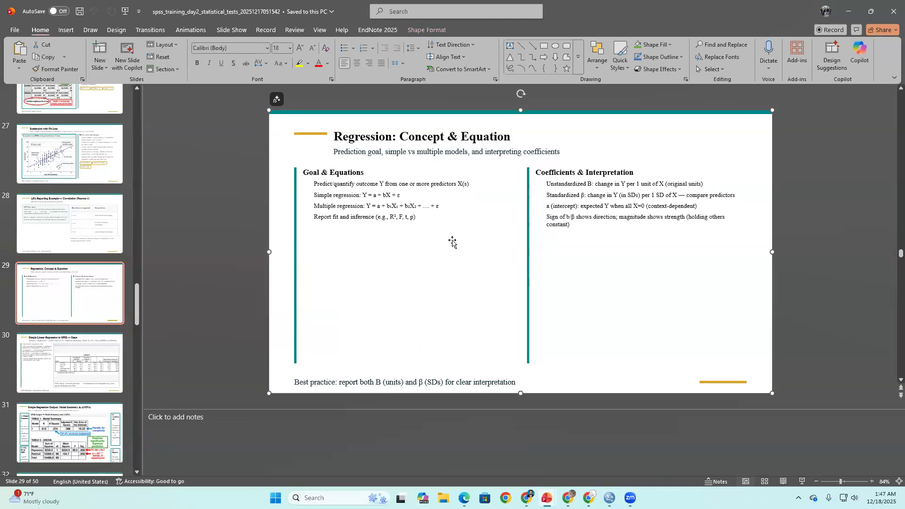